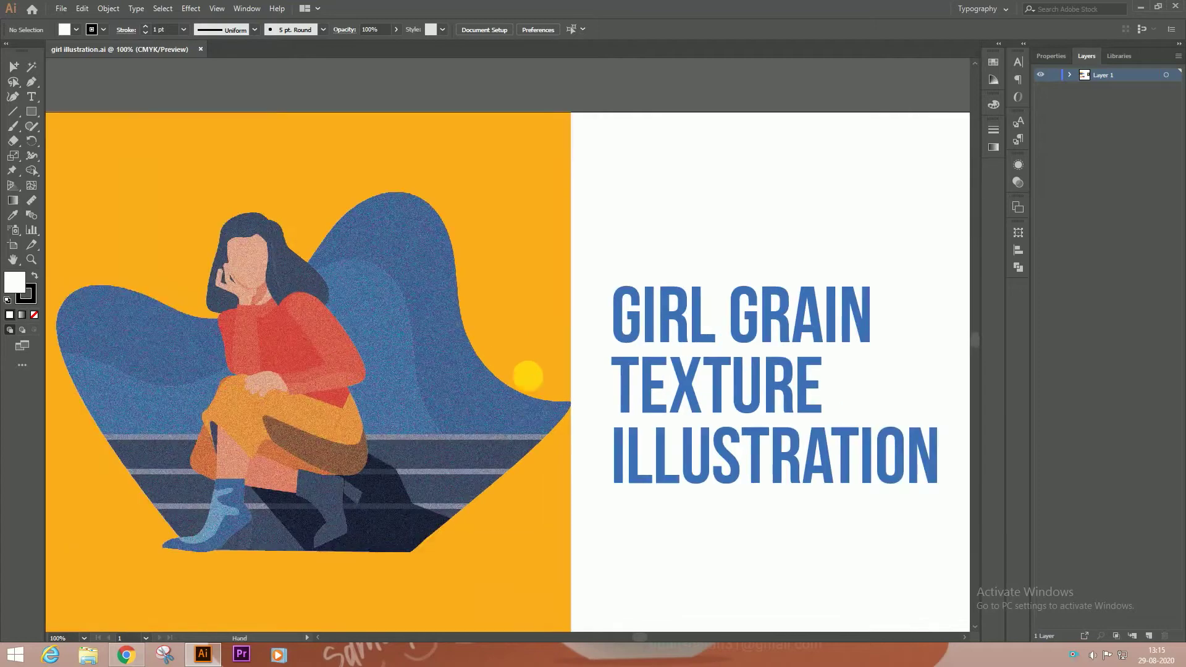
- Zoom and pan around the finished illustration, then return to the reference photo and swatches
mouse_move(623, 331)
mouse_down()
mouse_move(684, 409)
mouse_move(554, 346)
mouse_move(482, 352)
mouse_up()
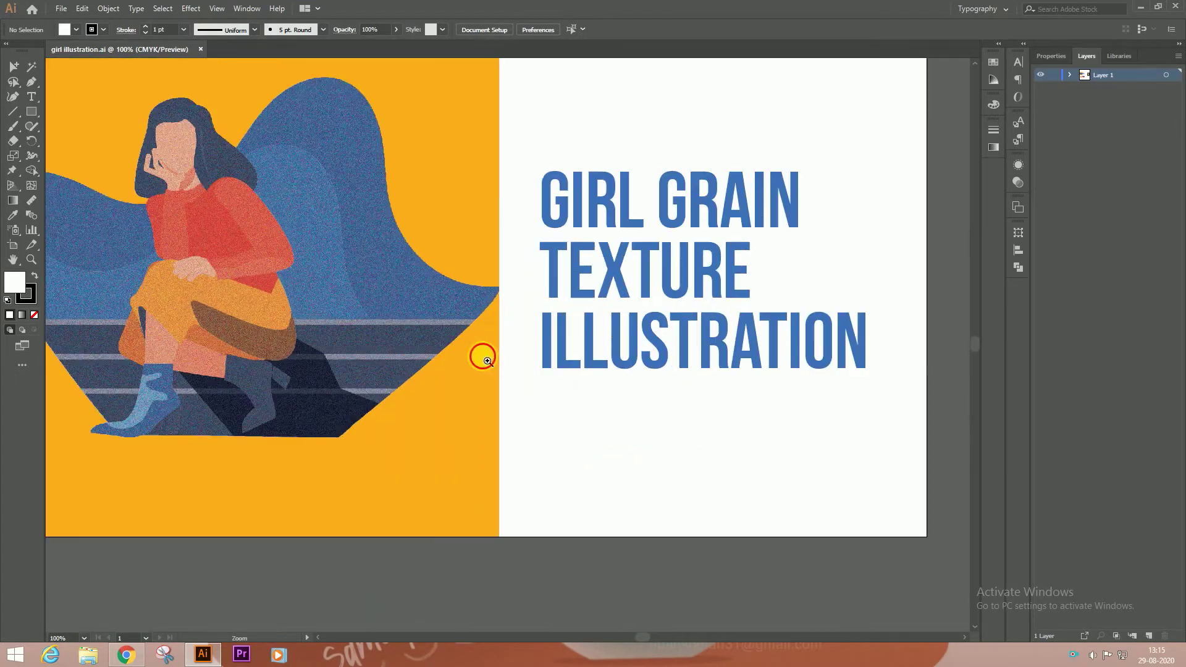
key(ctrl+equal)
mouse_move(613, 451)
mouse_down()
mouse_move(794, 505)
mouse_move(521, 431)
mouse_up()
ctrl+alt+click(587, 419)
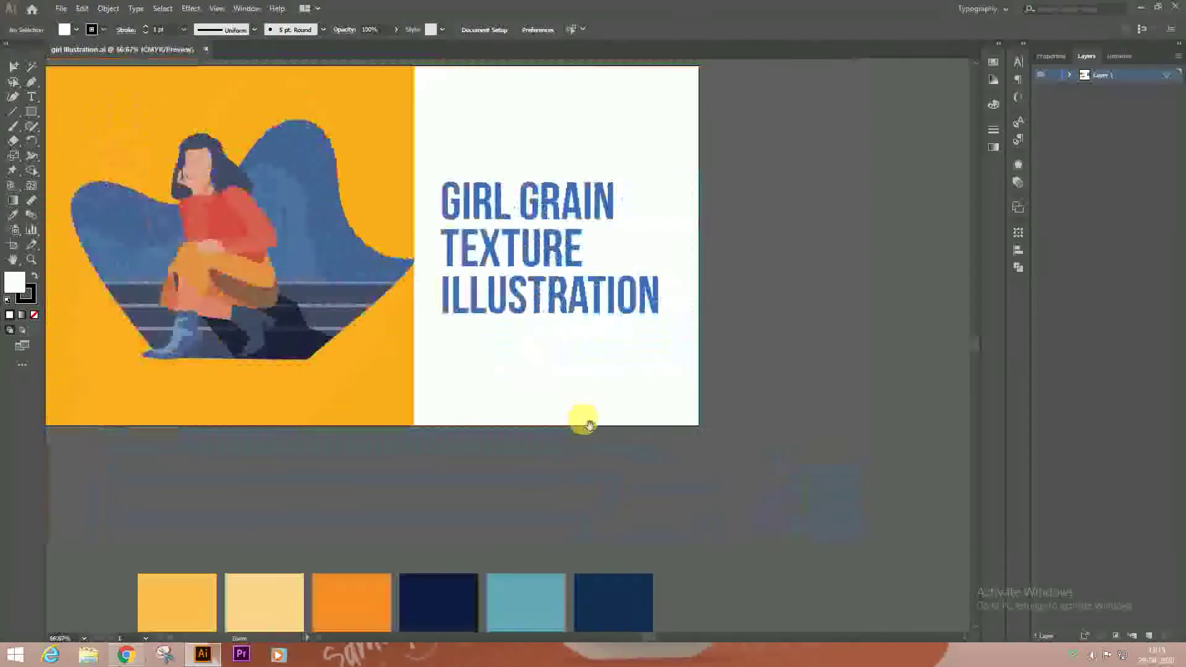
key(ctrl+v)
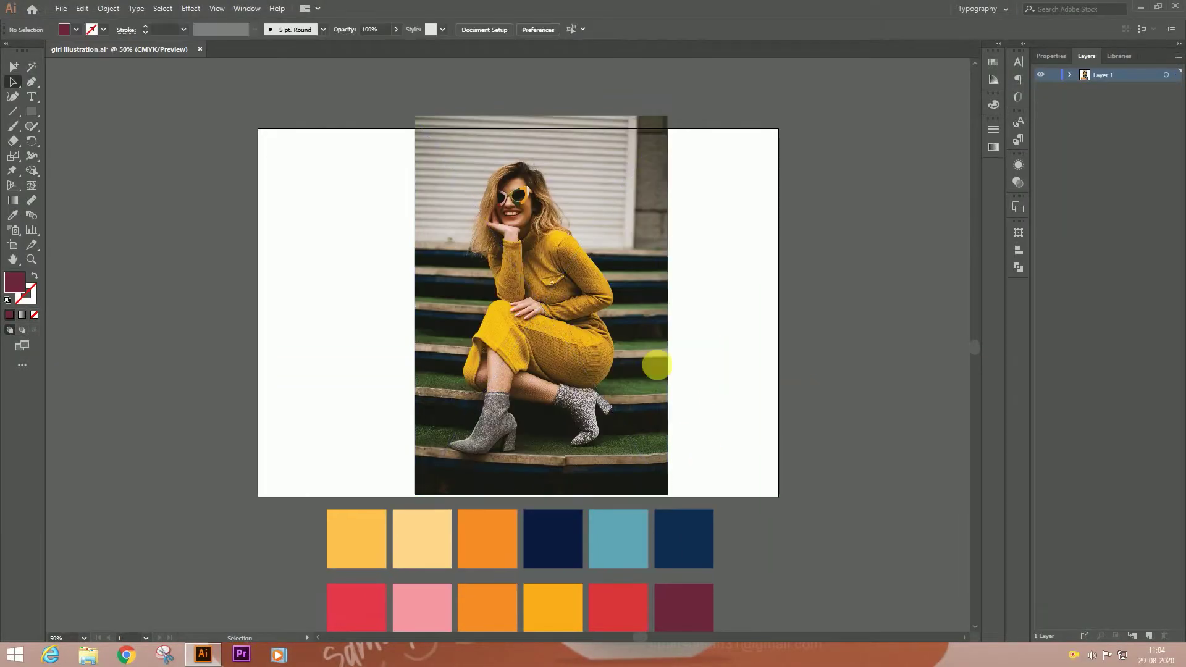
- Trace the sleeve's upper arm from shoulder to elbow as a closed pen shape
click(508, 371)
click(564, 286)
key(p)
click(526, 280)
drag(623, 276, 682, 339)
drag(729, 426, 730, 486)
click(635, 439)
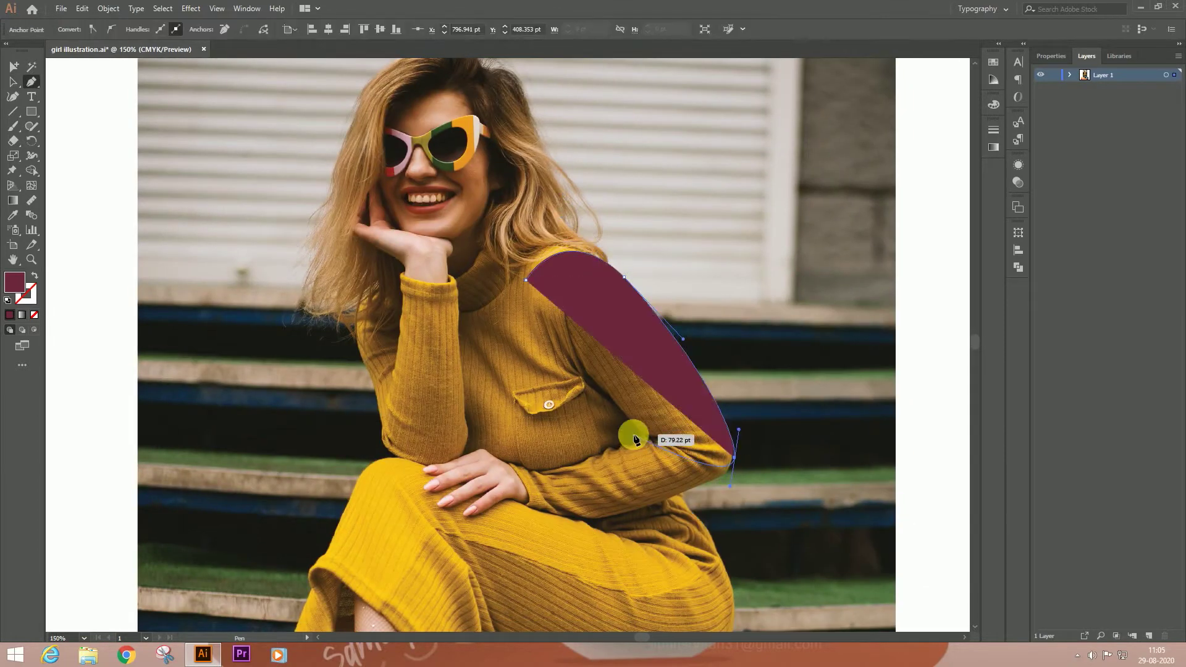
click(525, 281)
- Smooth the outline, trace the forearm down to the wrist, and select both arm shapes
click(14, 129)
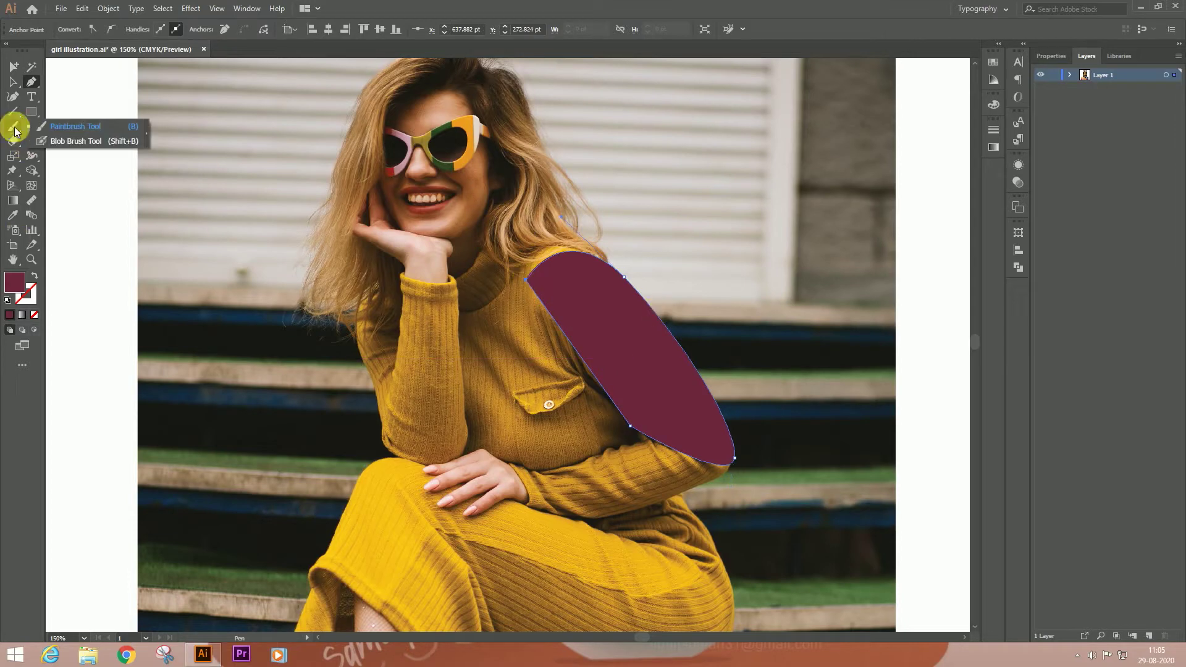
drag(32, 126, 68, 155)
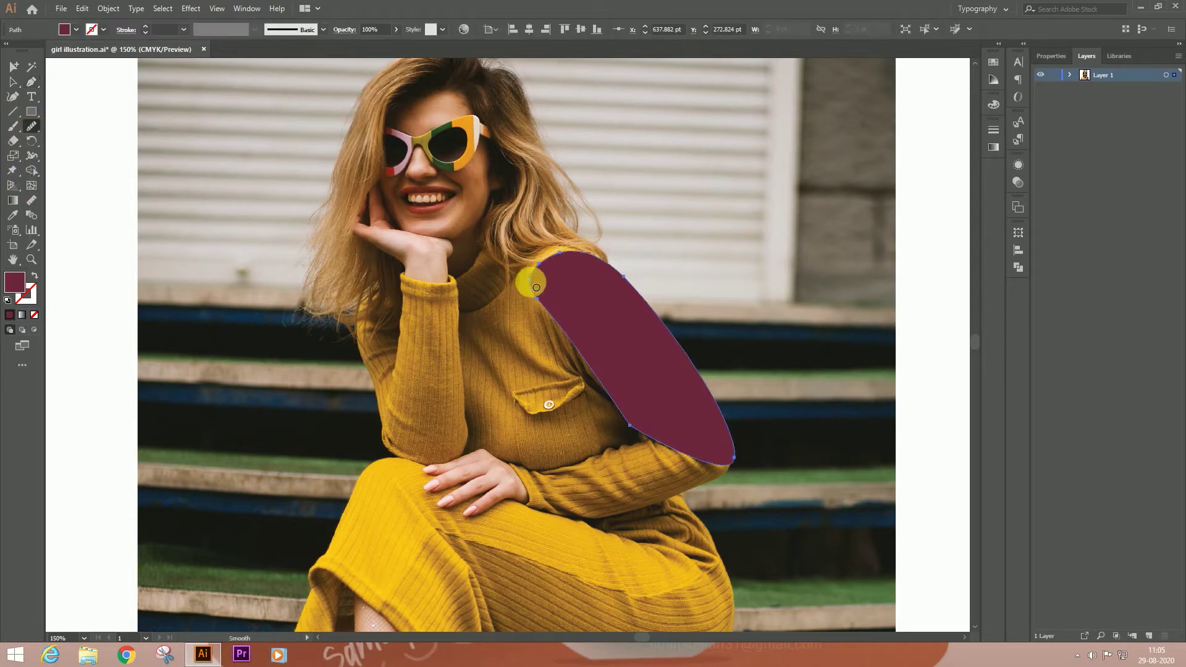
scroll(584, 354, down, 3)
key(p)
drag(475, 369, 505, 415)
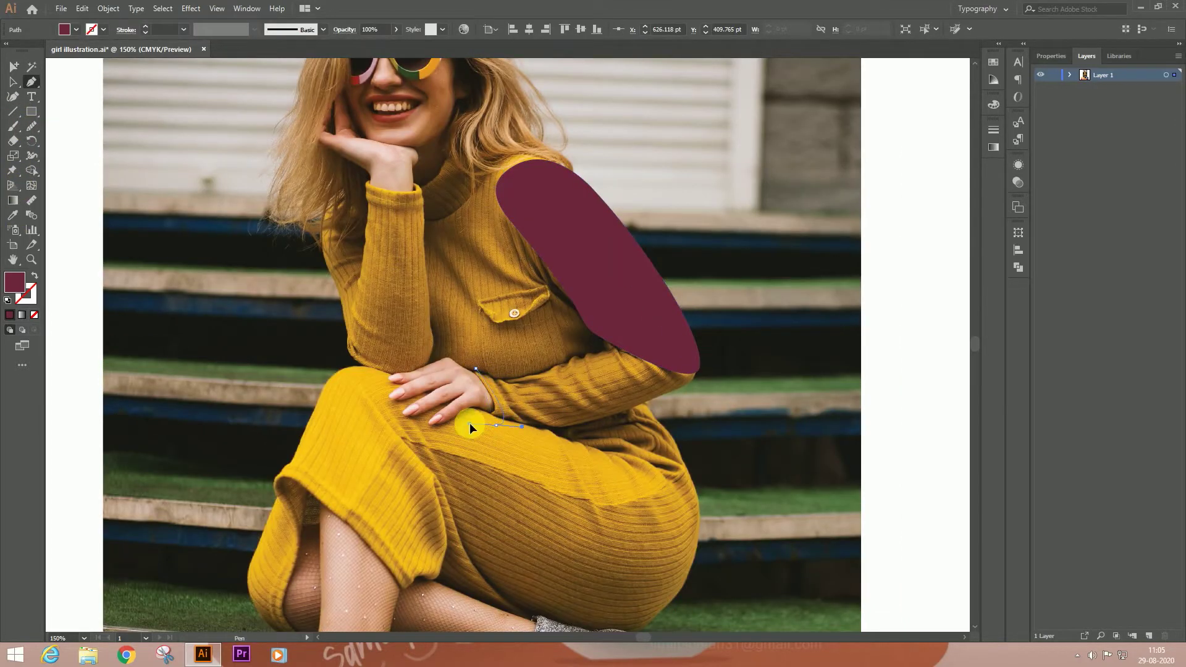
drag(685, 396, 702, 389)
drag(476, 369, 495, 380)
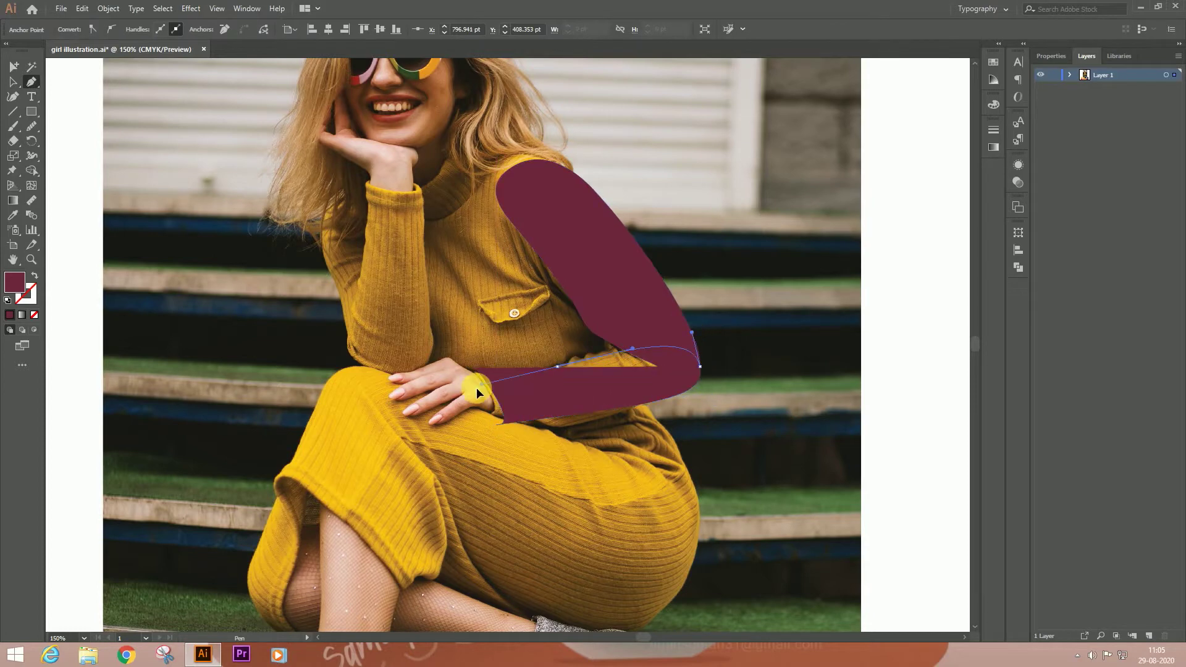
key(ctrl+minus)
key(ctrl+minus)
key(ctrl+minus)
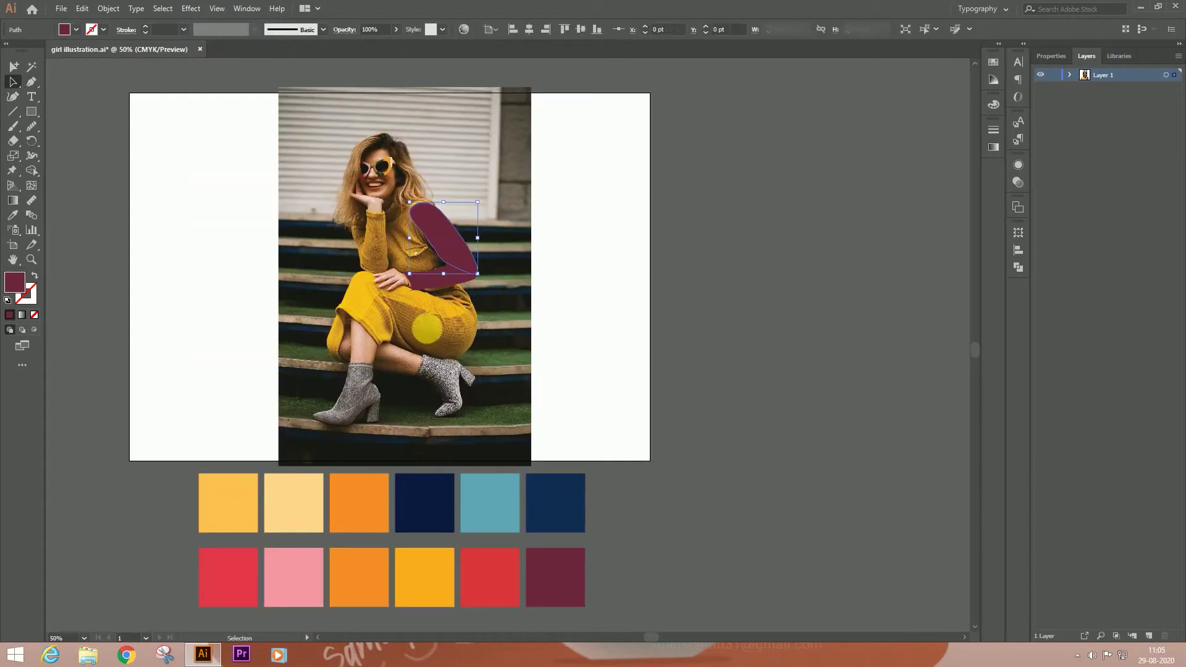
click(358, 502)
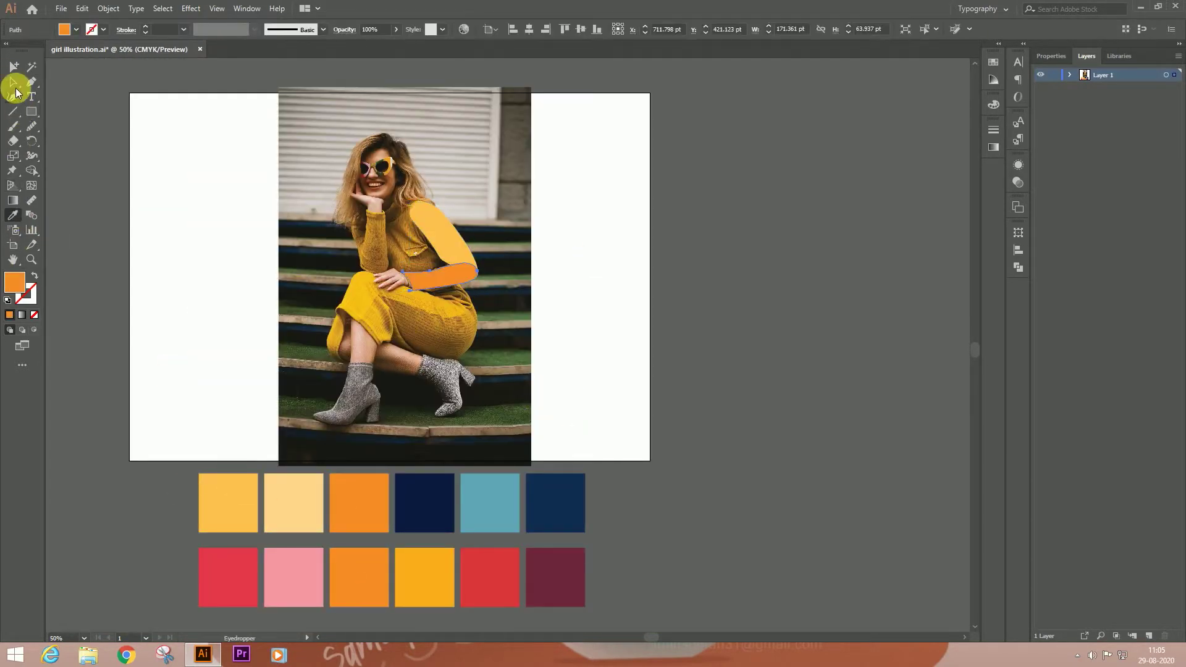
- Fill the sleeve with the orange palette colour and zoom in on the hand
key(ctrl+plus)
key(ctrl+plus)
key(ctrl+plus)
ctrl+click(672, 324)
click(695, 423)
key(ctrl+0)
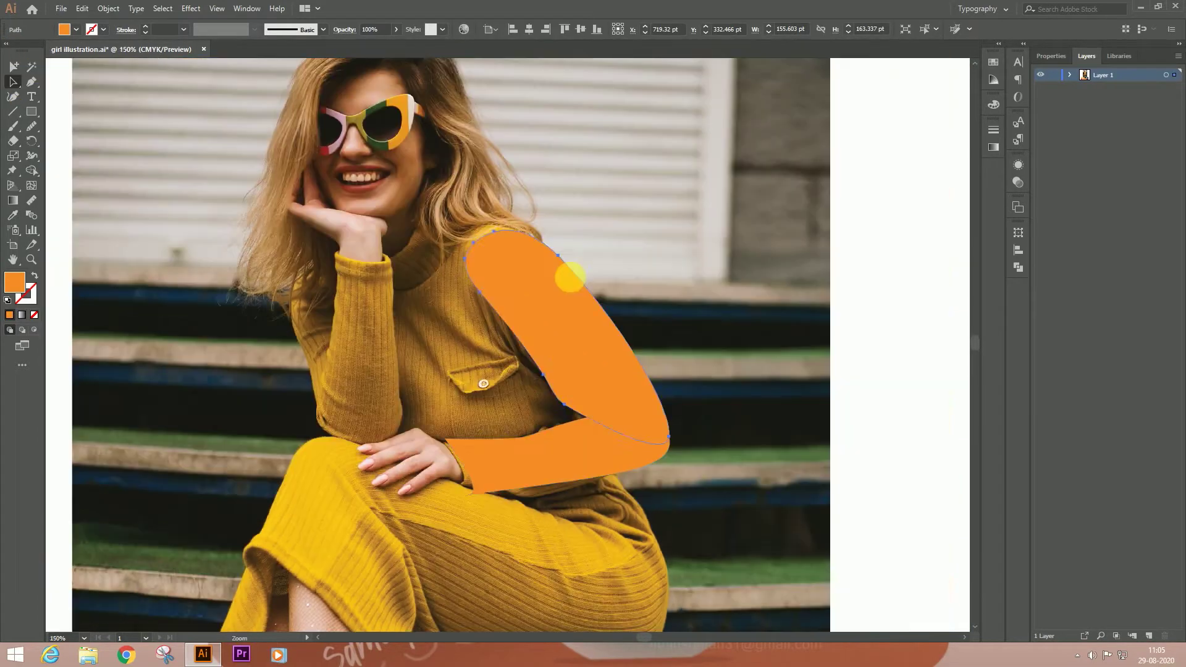
alt+scroll(564, 272, up, 3)
key(p)
click(590, 304)
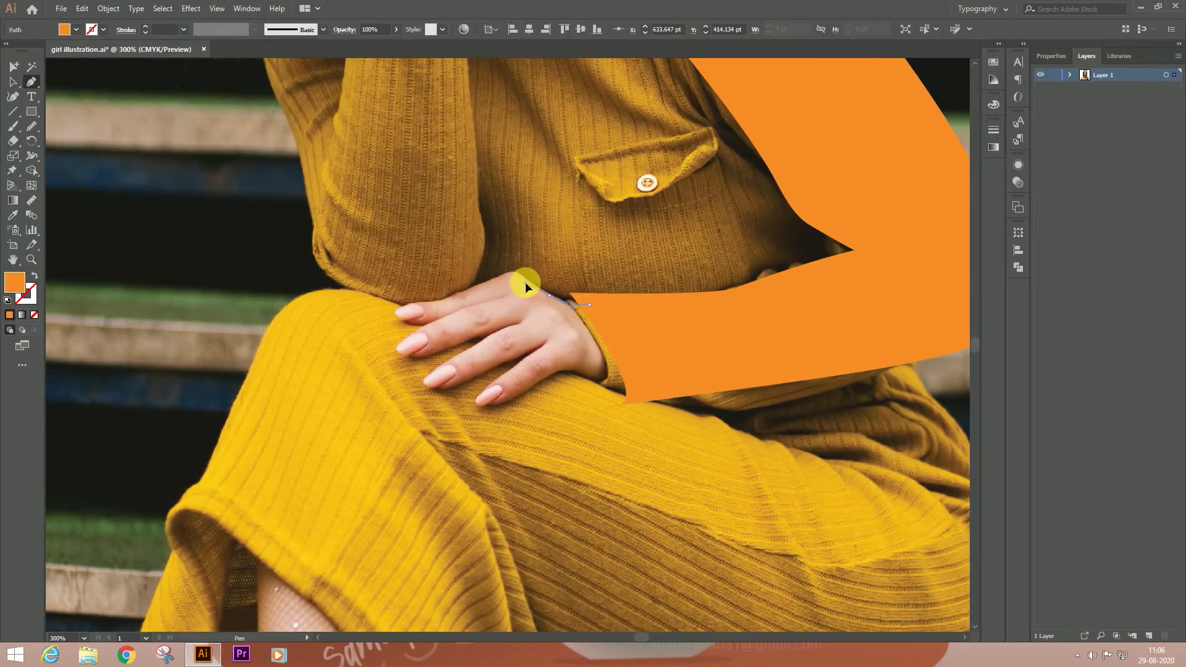
drag(525, 282, 480, 285)
key(ctrl+z)
key(ctrl+z)
key(ctrl+z)
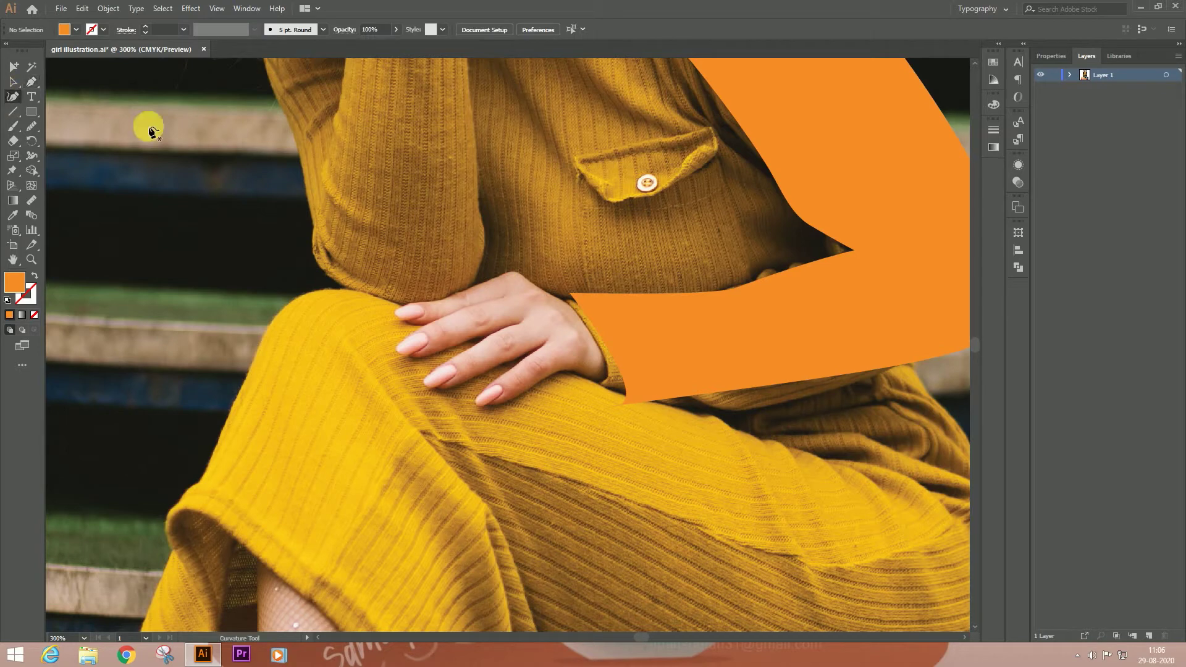
- Draw separate finger lines across the hand with the Curvature tool
click(400, 315)
click(507, 283)
click(402, 355)
click(573, 307)
key(Escape)
click(430, 381)
click(576, 317)
key(Escape)
- Give the finger lines a 13 pt stroke and convert them with Outline Stroke
click(481, 395)
click(573, 326)
ctrl+click(378, 299)
drag(378, 298, 457, 389)
click(992, 131)
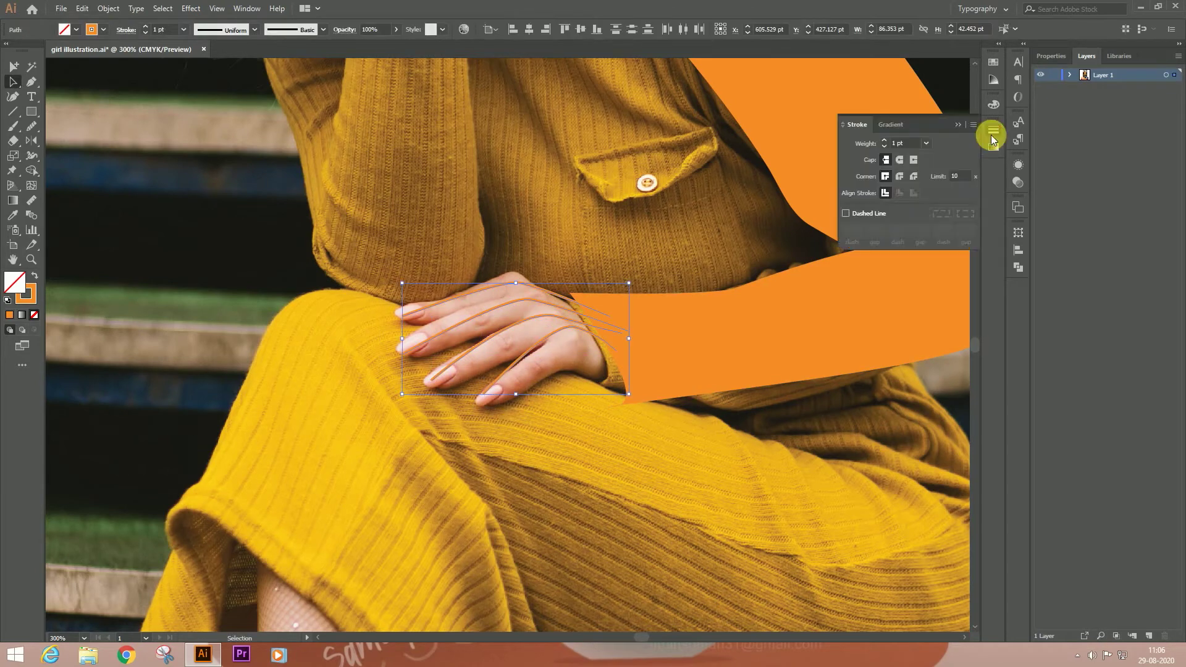
click(884, 144)
click(99, 165)
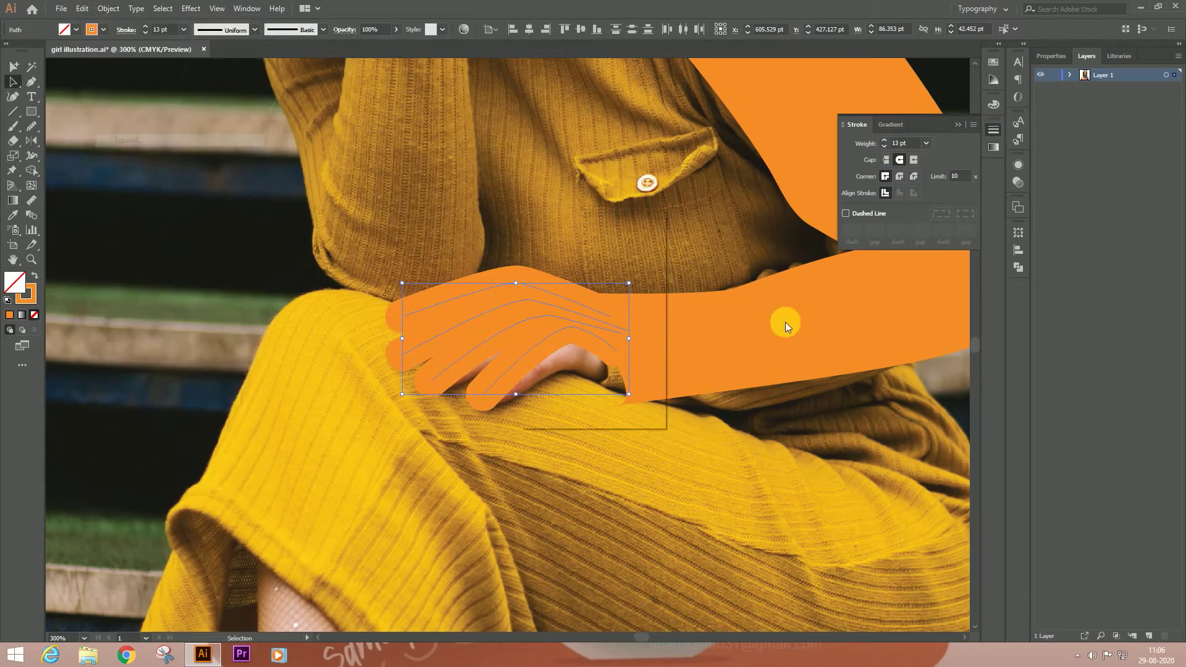
- Pen-draw a palm shape over the hand near the wrist
click(506, 379)
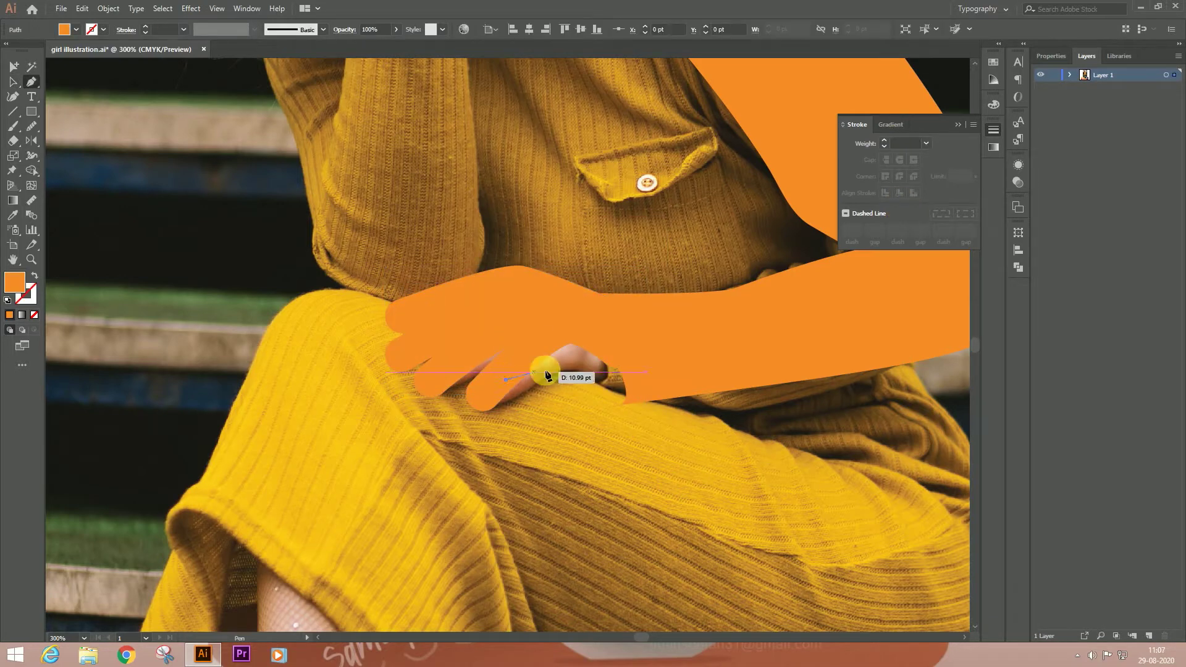
click(556, 360)
click(582, 373)
drag(618, 370, 643, 366)
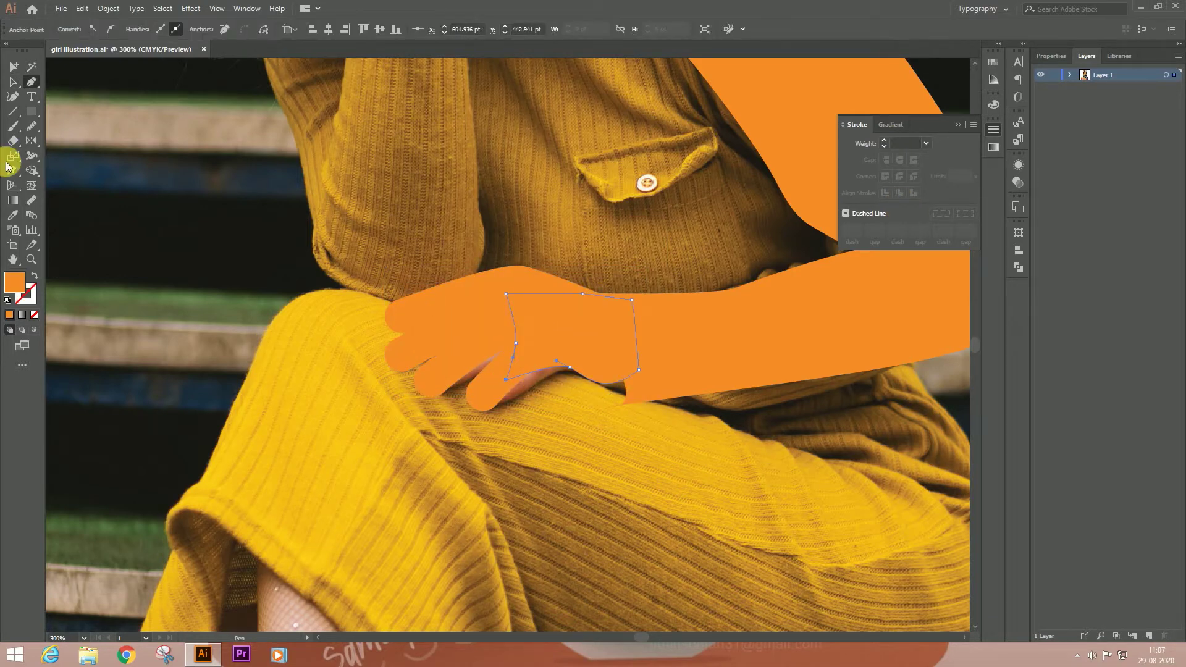
- Merge the fingers and palm into one hand with Pathfinder Unite
key(v)
drag(555, 265, 531, 376)
click(1017, 267)
click(874, 260)
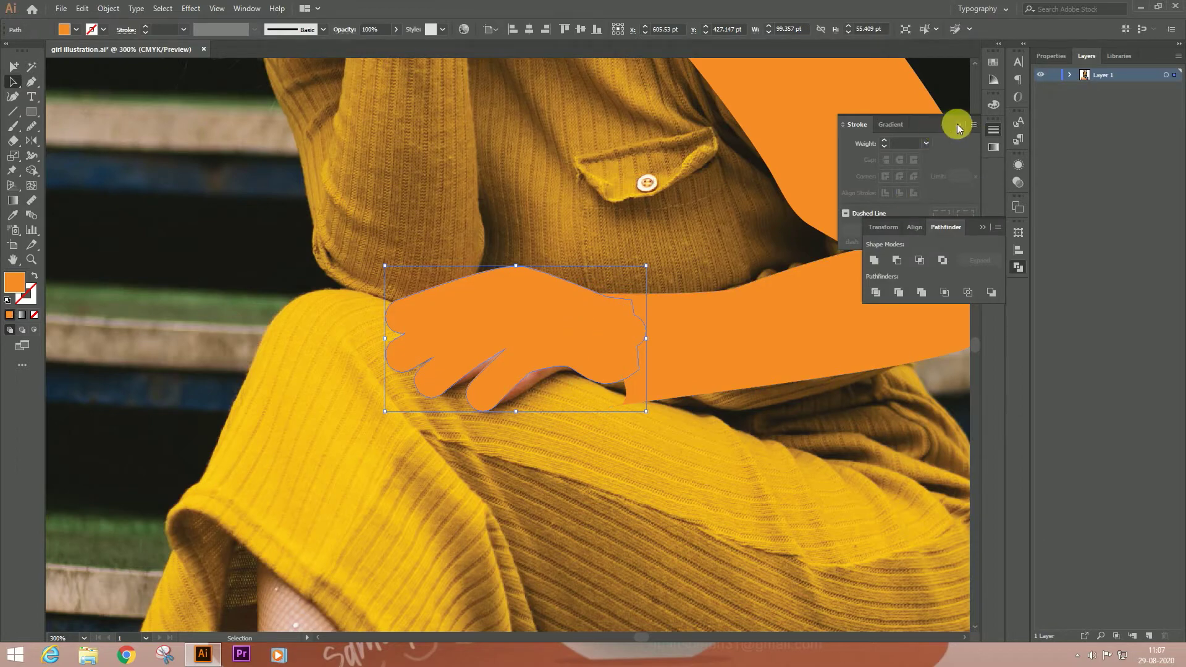
key(ctrl+minus)
key(ctrl+minus)
key(ctrl+minus)
- Recolour the sleeve with the red palette swatch and select the hand shape
key(i)
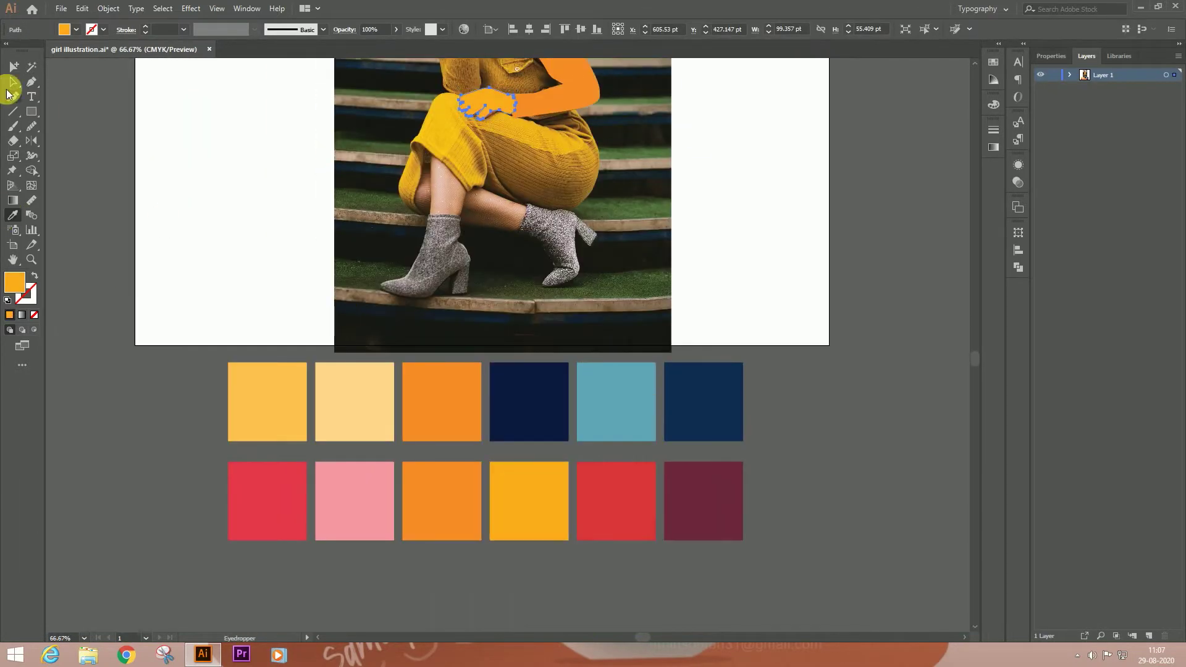
scroll(709, 344, up, 3)
ctrl+click(555, 278)
key(ctrl+minus)
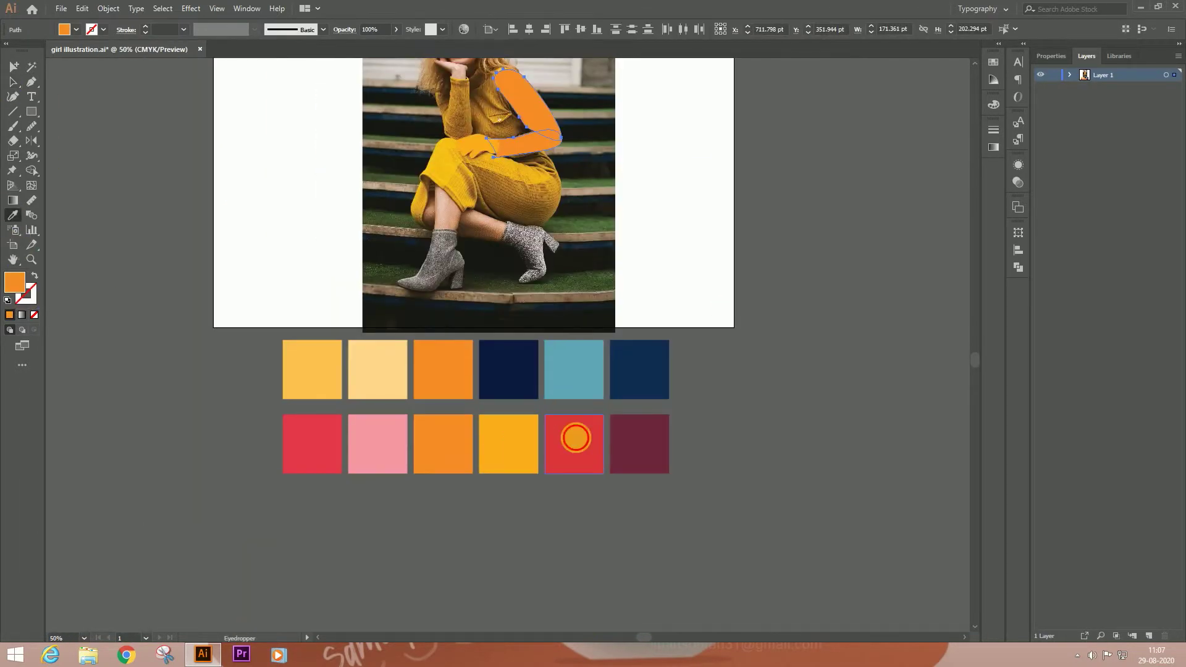
click(575, 437)
scroll(575, 437, up, 3)
key(ctrl+plus)
key(ctrl+plus)
key(ctrl+plus)
key(ctrl+plus)
key(a)
click(584, 383)
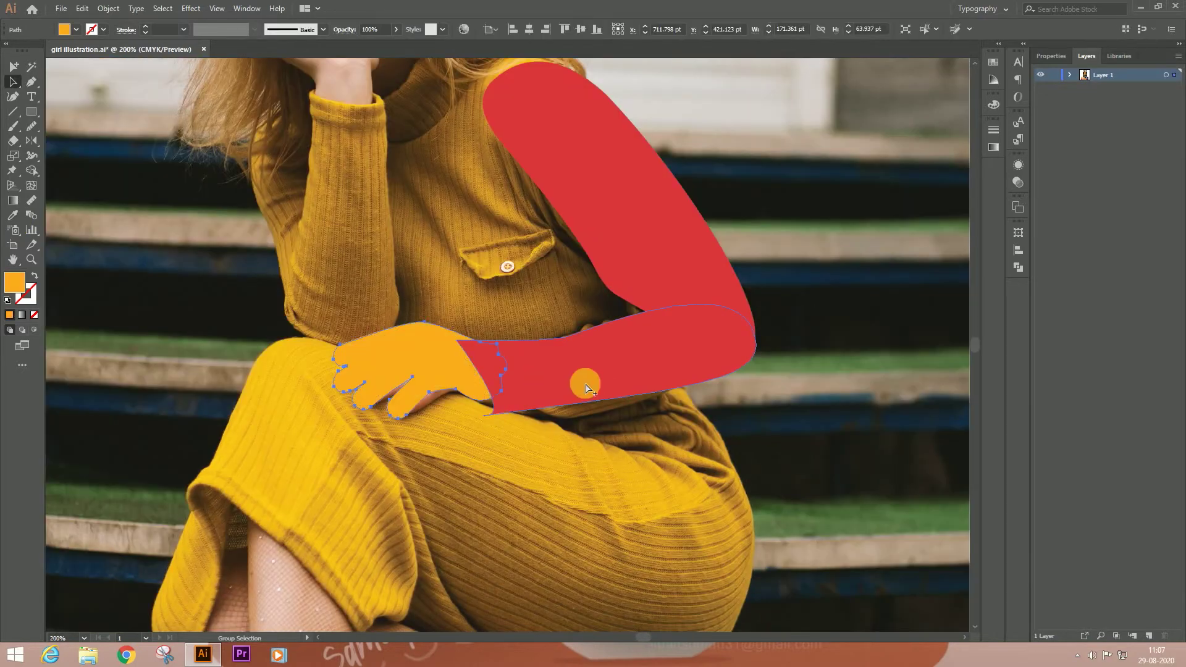
drag(336, 323, 392, 359)
key(ctrl+minus)
- Pen-draw a closed outline of the sweater torso from shoulder to hip
key(p)
drag(551, 301, 572, 313)
click(654, 276)
drag(603, 242, 577, 242)
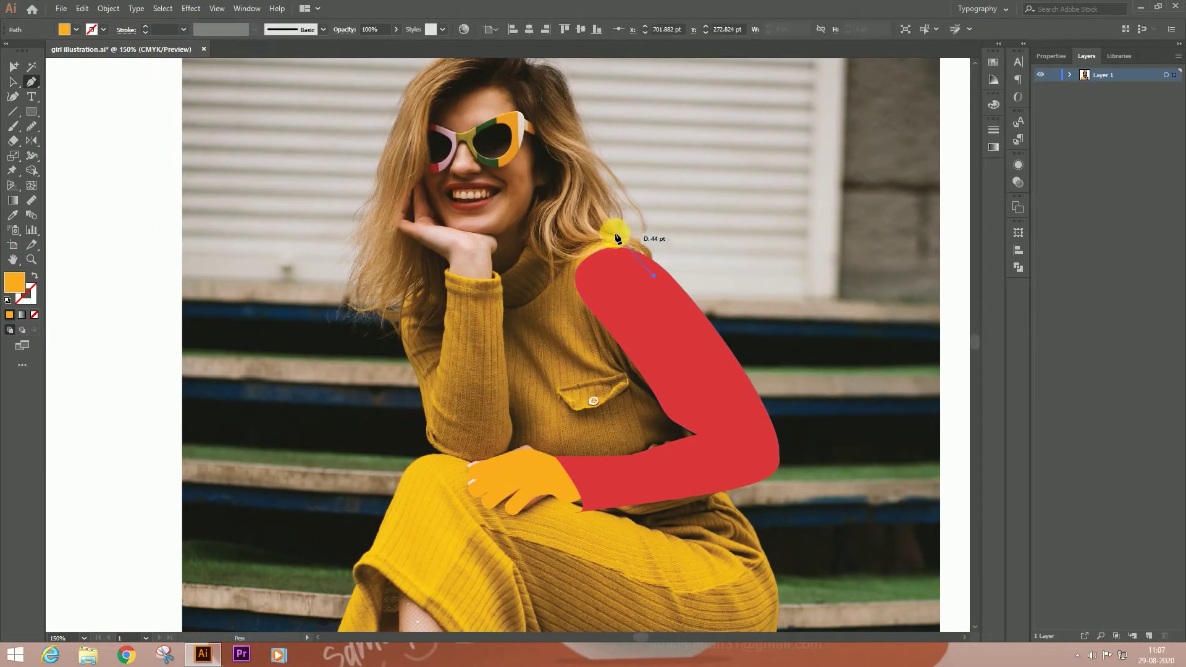
drag(511, 312, 482, 316)
drag(428, 276, 398, 290)
click(467, 461)
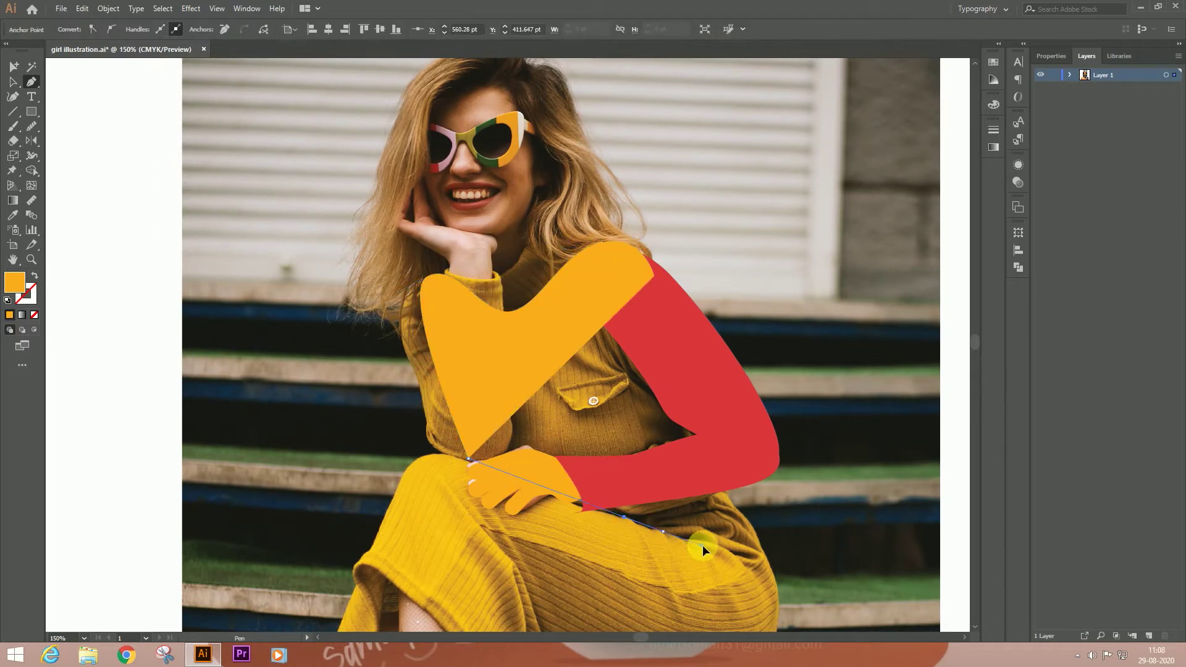
click(702, 547)
click(653, 275)
- Send the torso back, sample the maroon swatch, and swap fill to a maroon outline
key(ctrl+shift+bracketleft)
click(543, 485)
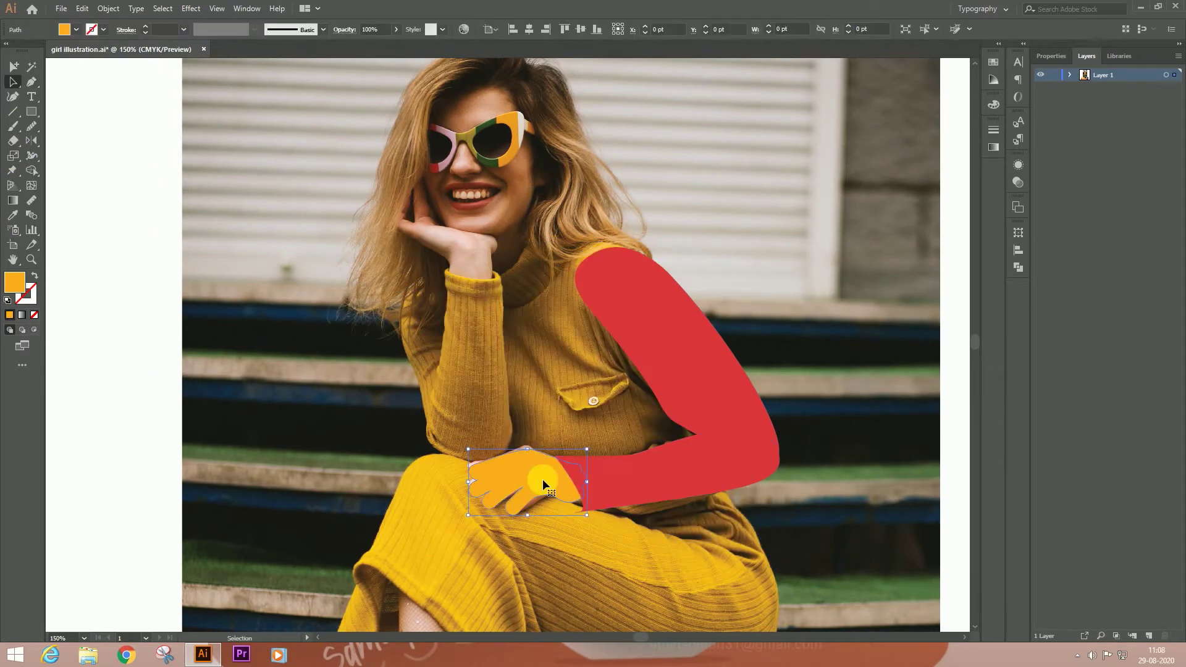
key(ctrl+minus)
click(556, 568)
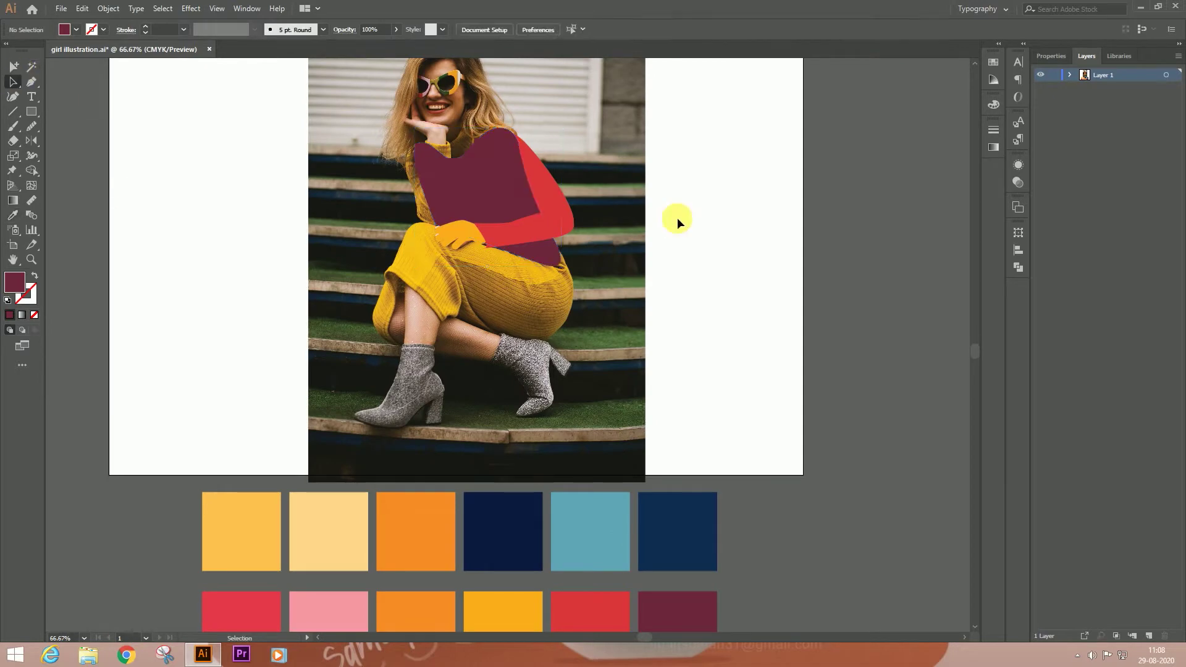
key(ctrl+1)
key(shift+x)
key(ctrl+minus)
key(ctrl+plus)
key(ctrl+plus)
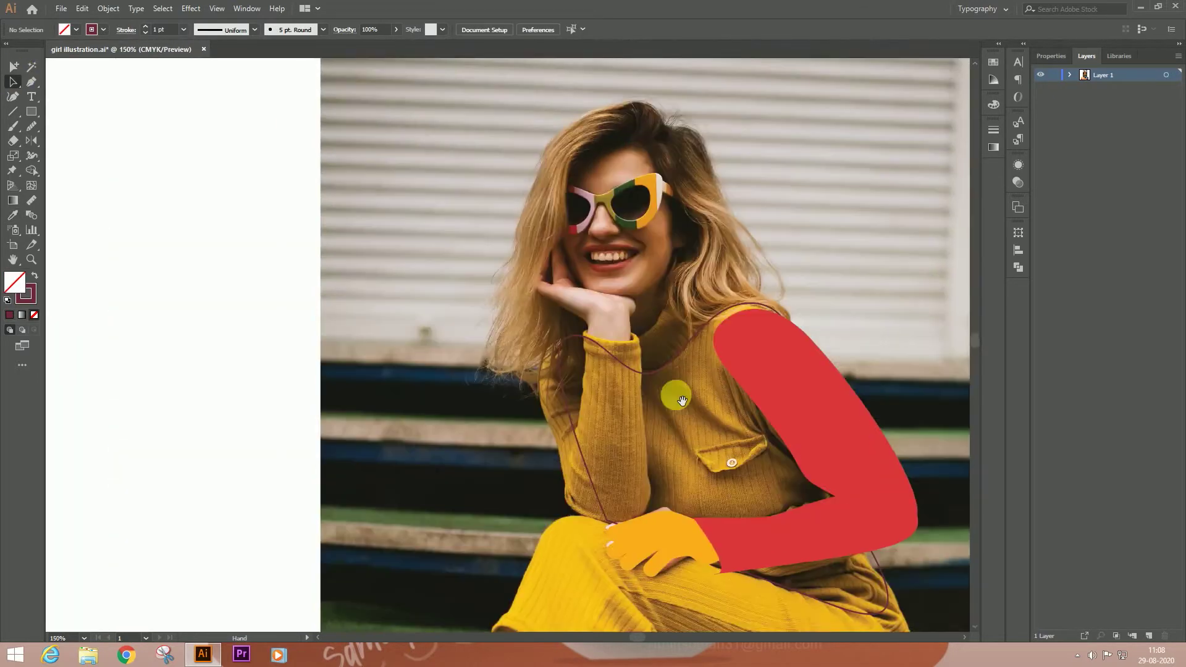
- Draw the face shape and fill it with the golden palette colour
key(p)
click(586, 226)
mouse_move(514, 307)
mouse_down()
mouse_move(516, 351)
mouse_move(623, 406)
mouse_up()
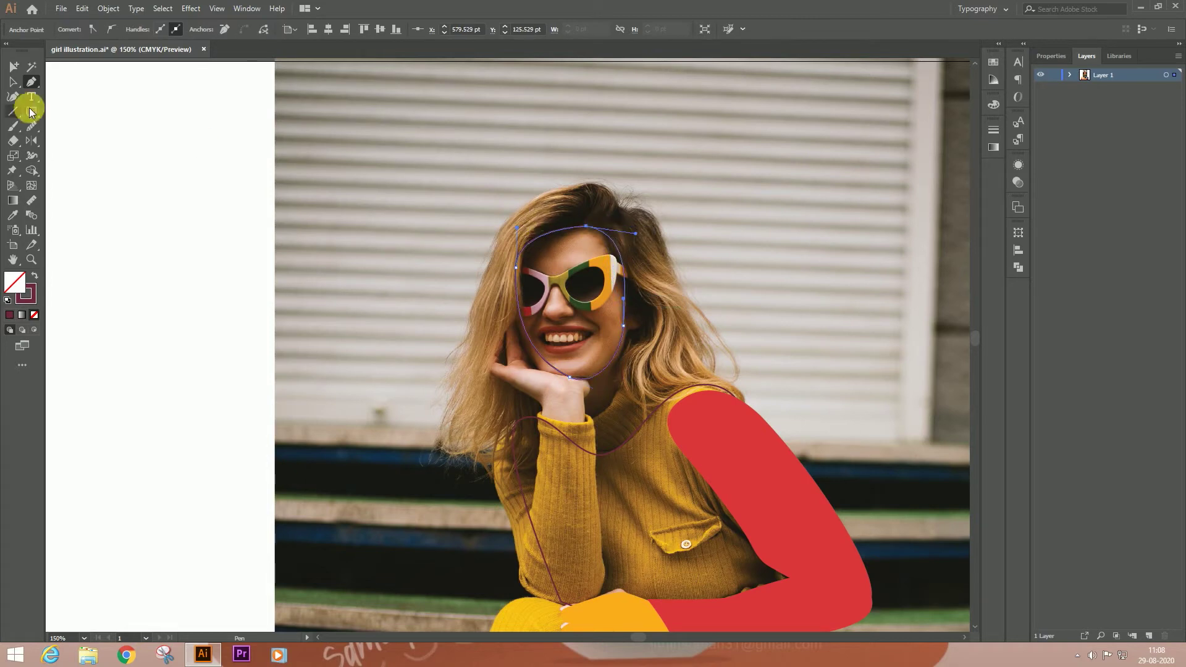
key(ctrl+minus)
key(i)
click(516, 445)
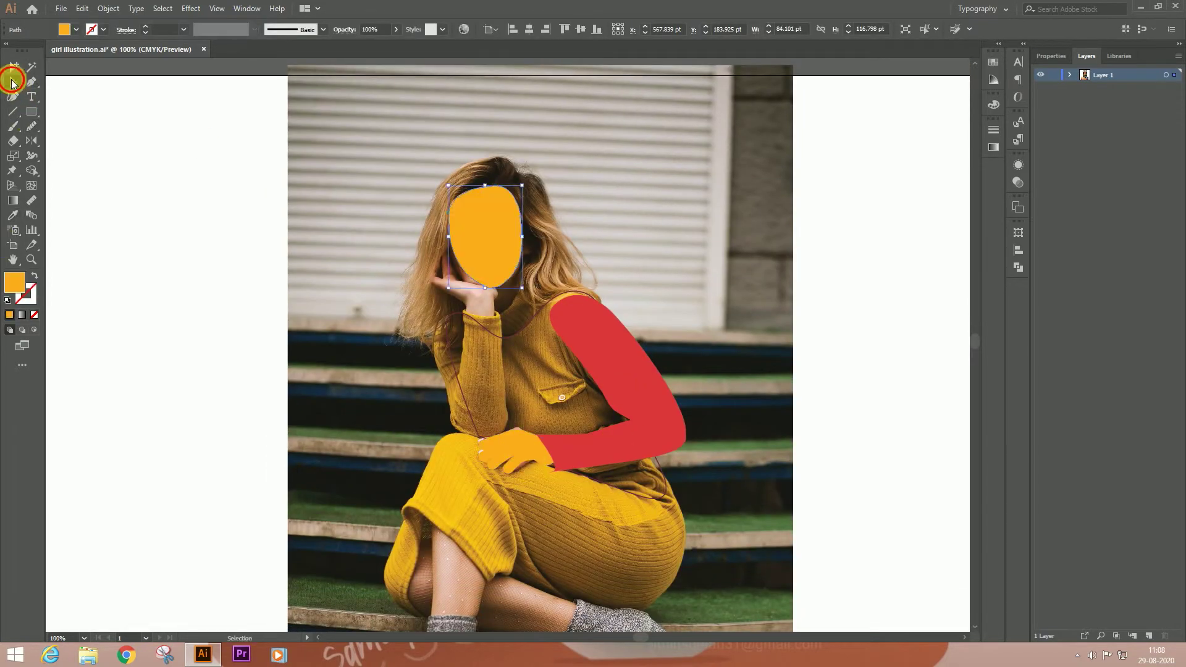
click(13, 80)
key(ctrl+plus)
- Draw the hair over the head down to the shoulder and fill it navy
mouse_move(625, 284)
mouse_down()
mouse_move(659, 320)
mouse_move(569, 286)
mouse_up()
click(692, 426)
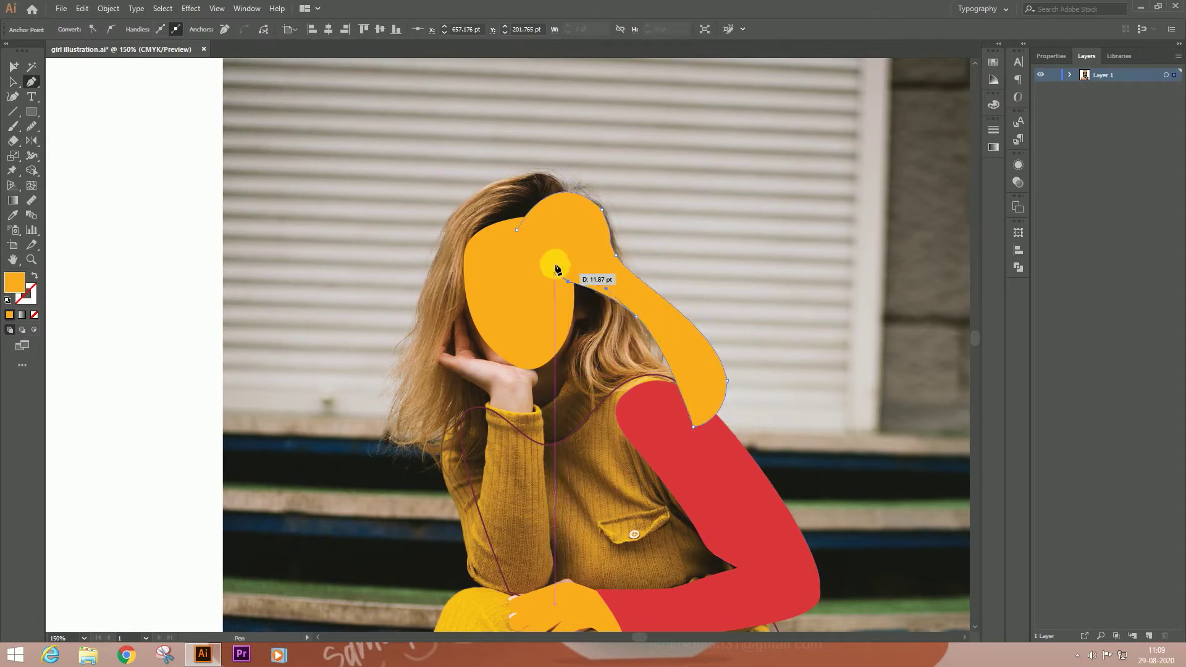
key(ctrl+minus)
key(i)
click(508, 565)
click(13, 81)
key(ctrl+plus)
click(691, 369)
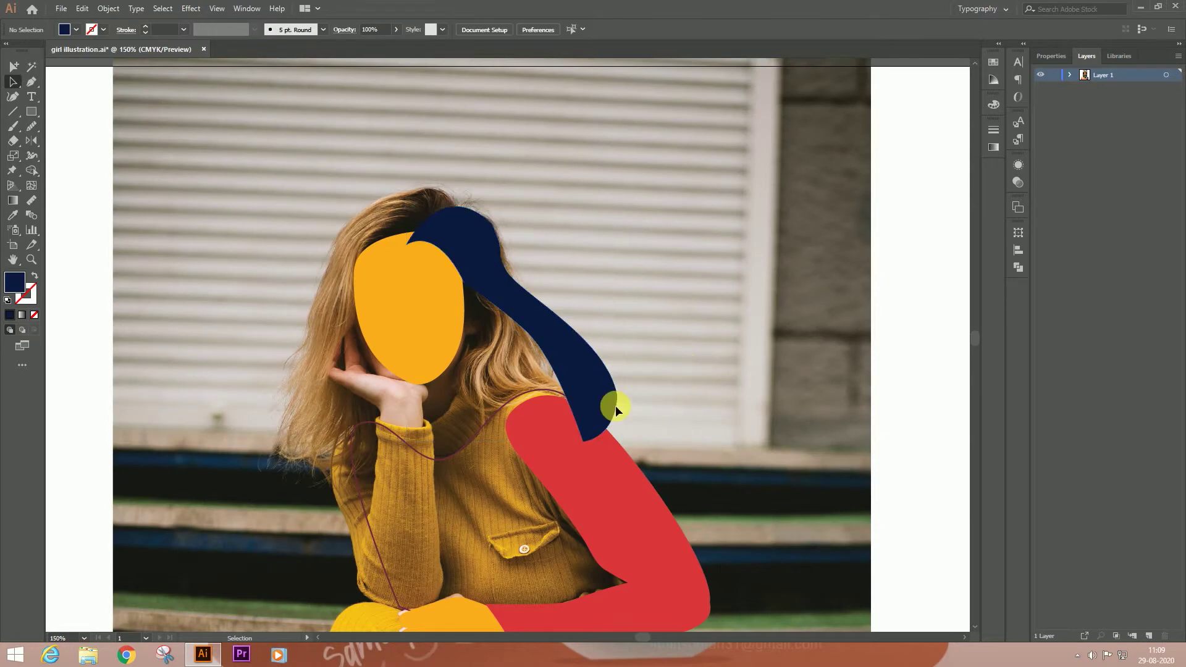
- Draw a hair strand beside the face running down the neck toward the shoulder
click(445, 246)
drag(452, 360, 453, 389)
drag(485, 427, 559, 402)
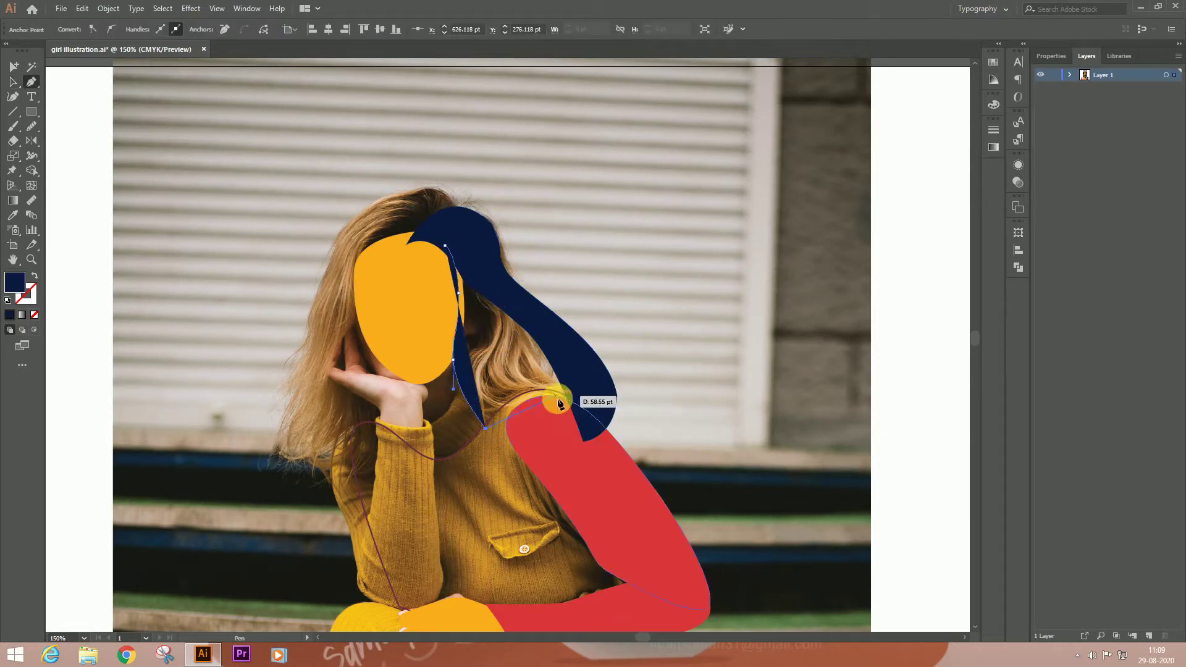
click(606, 372)
click(444, 246)
key(a)
click(691, 323)
key(ctrl+0)
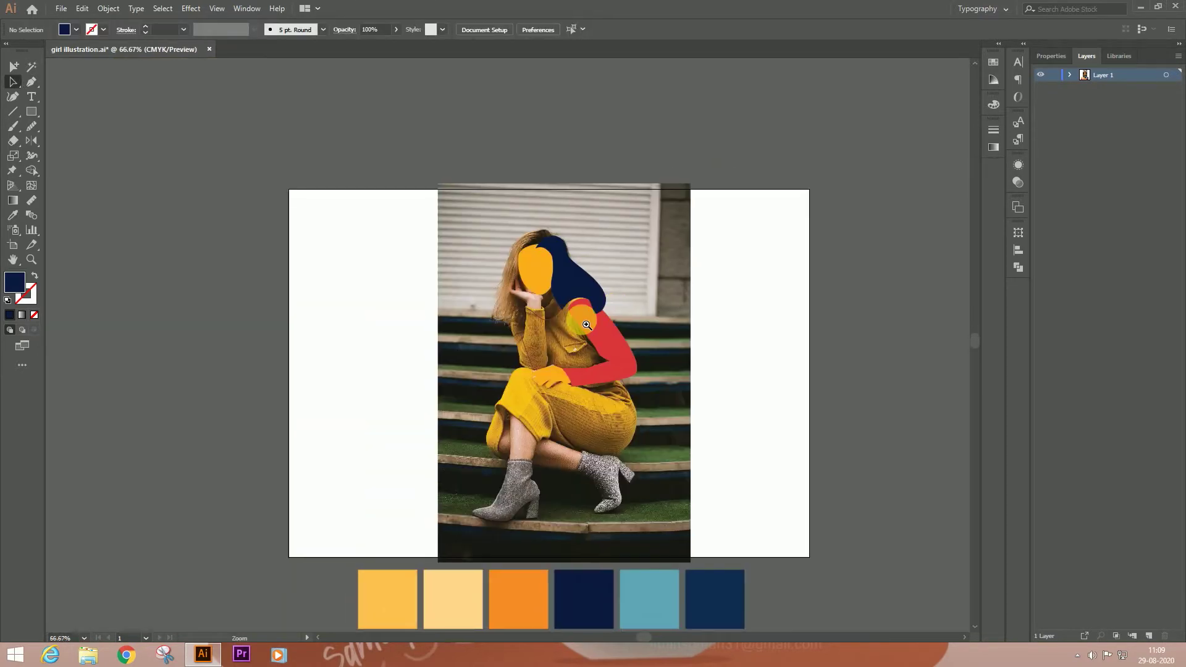
key(ctrl+plus)
key(ctrl+plus)
key(ctrl+plus)
- Pen-draw the closed left hair outline from the top of the head past the cheek
key(p)
click(629, 181)
drag(570, 146, 592, 154)
drag(457, 213, 455, 217)
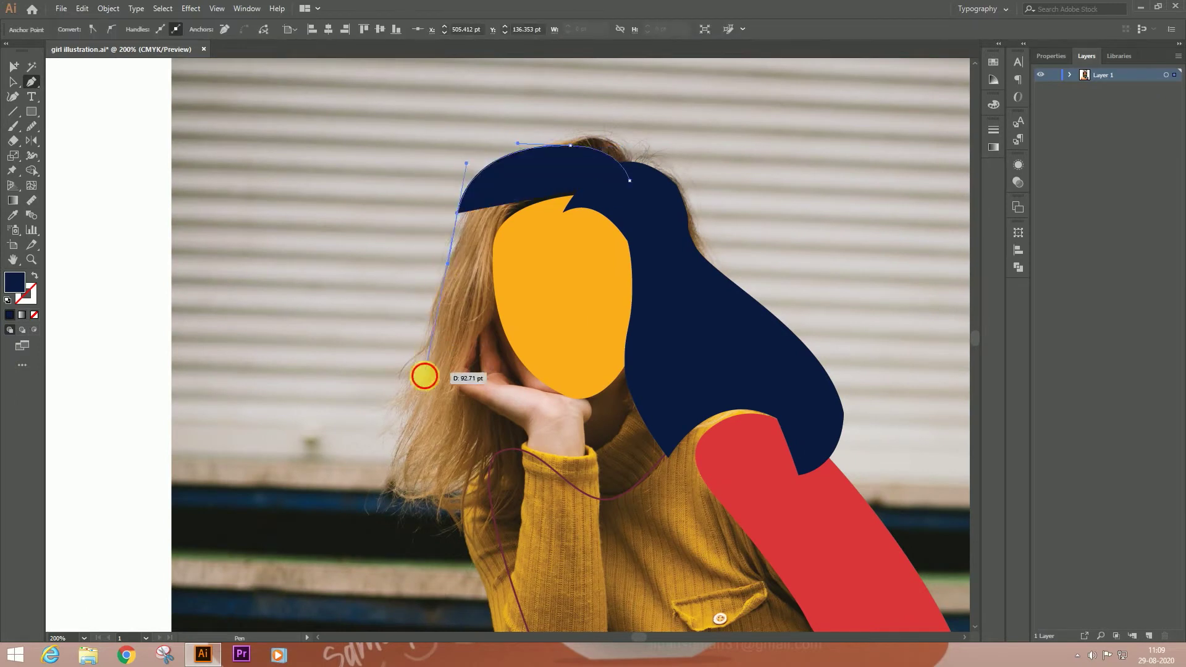
drag(424, 373, 367, 381)
drag(389, 446, 326, 541)
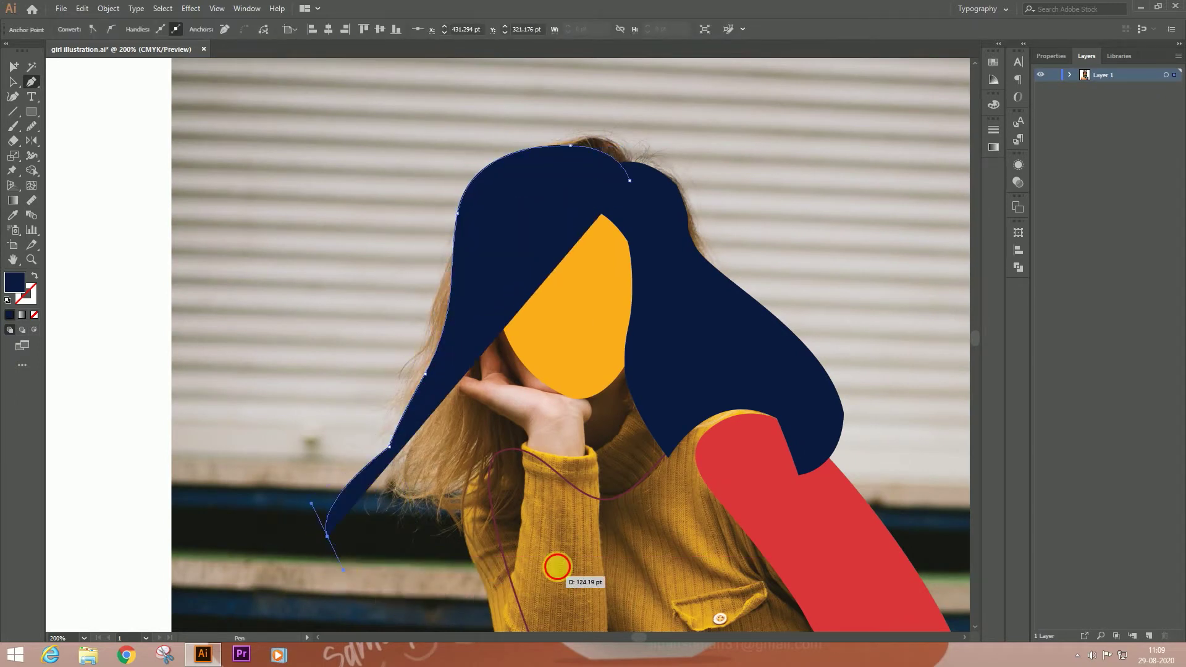
click(552, 565)
drag(520, 266, 553, 202)
drag(630, 180, 654, 128)
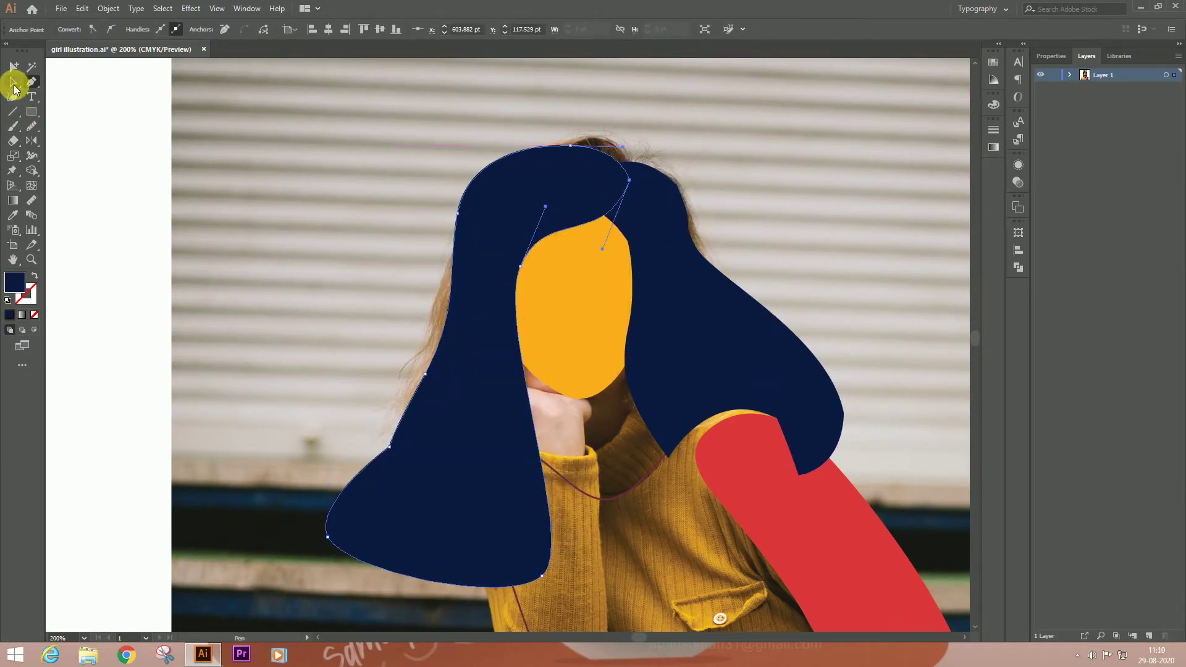
- Trim the left hair's lower part using a rectangle and the Shape Builder
key(ctrl+minus)
key(m)
drag(249, 333, 759, 502)
shift+click(426, 278)
key(shift+m)
alt+click(408, 426)
key(ctrl+minus)
key(v)
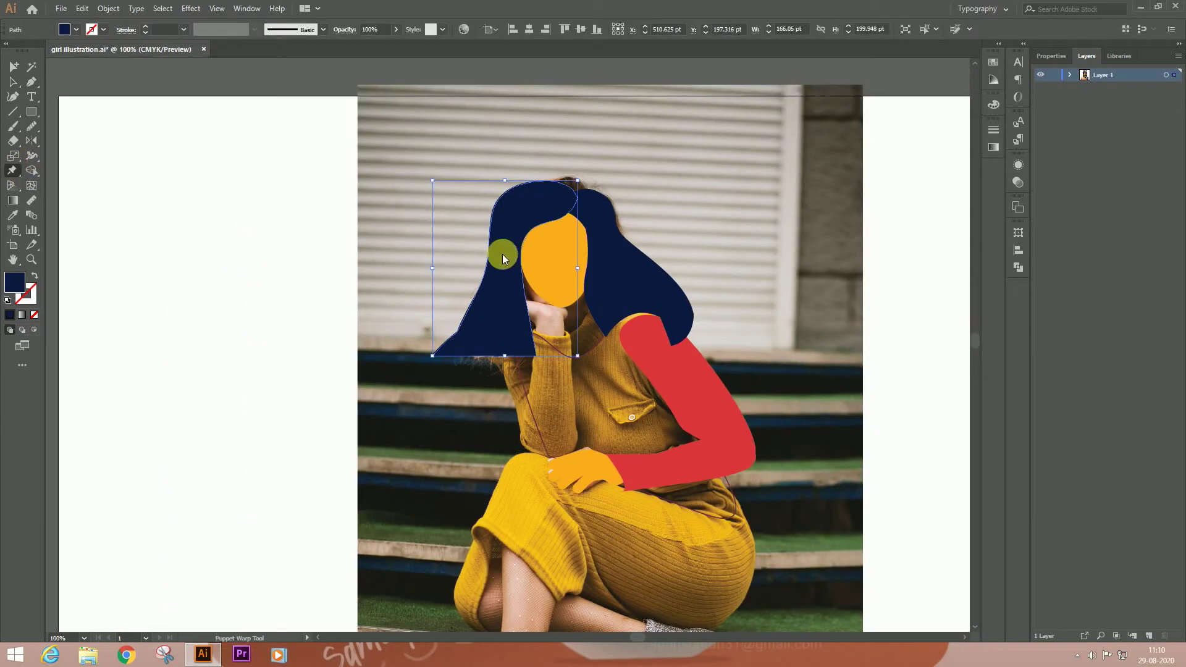
- Puppet Warp the left hair outward, then swap its navy fill to a stroke
click(520, 306)
click(511, 246)
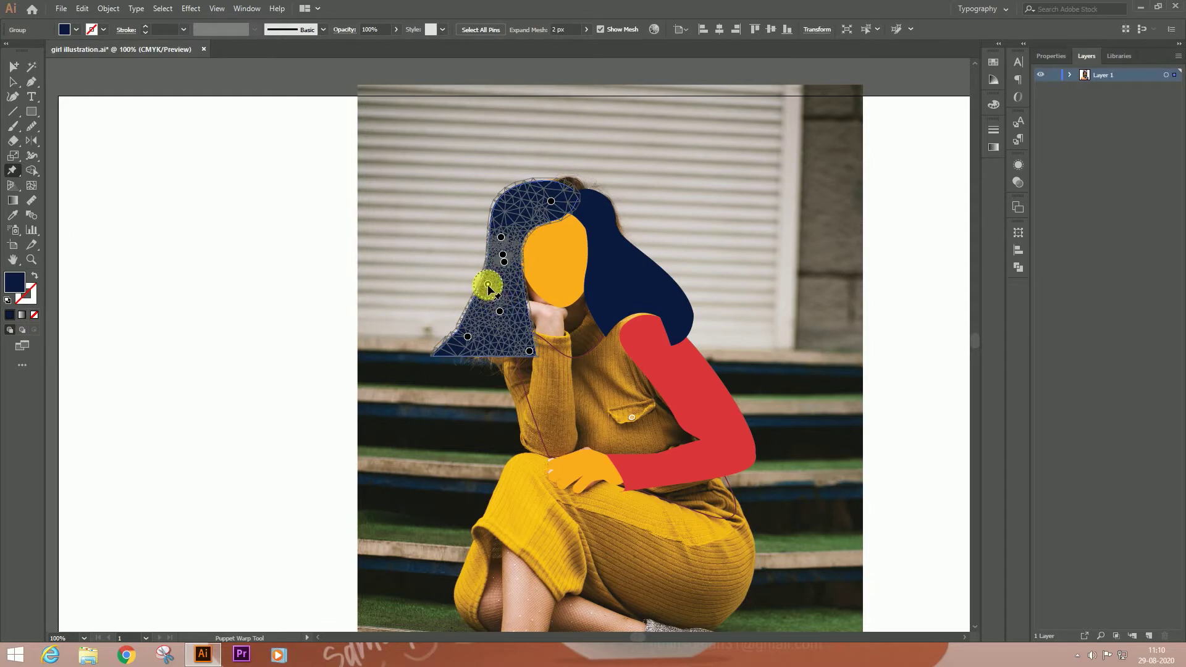
drag(484, 283, 463, 282)
key(v)
key(ctrl+plus)
key(ctrl+shift+a)
click(503, 154)
key(shift+x)
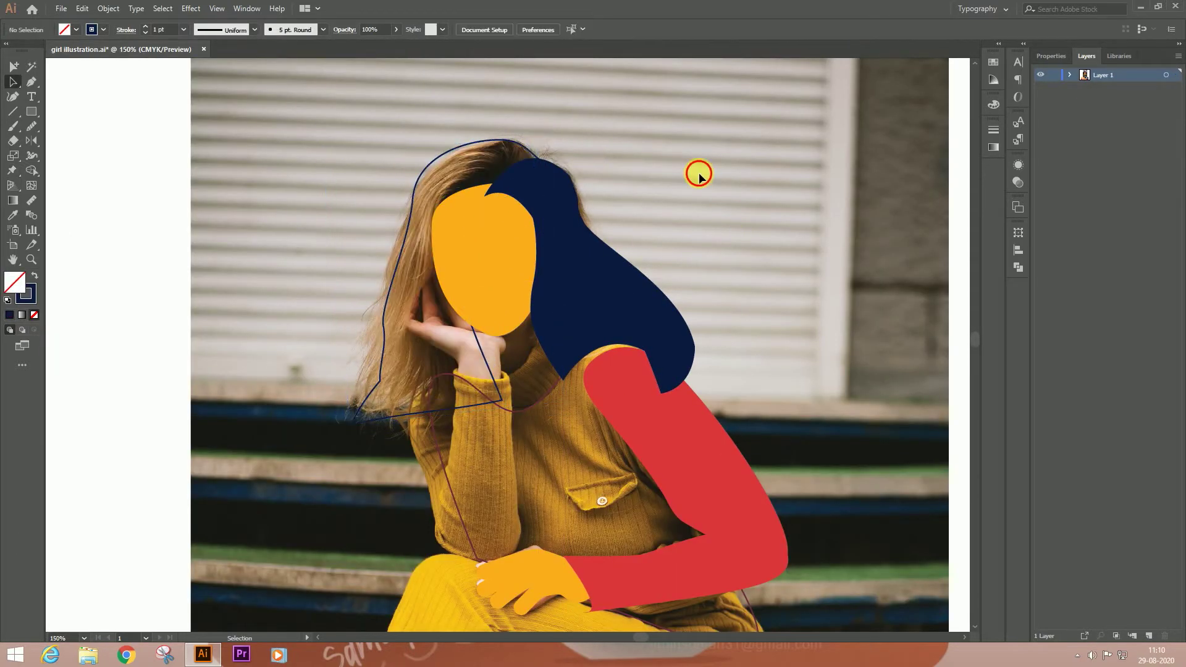
- Pen-trace two thin navy finger lines along the hand at the cheek
key(ctrl+shift+a)
key(ctrl+plus)
key(ctrl+plus)
key(p)
click(426, 234)
click(426, 312)
click(449, 347)
key(v)
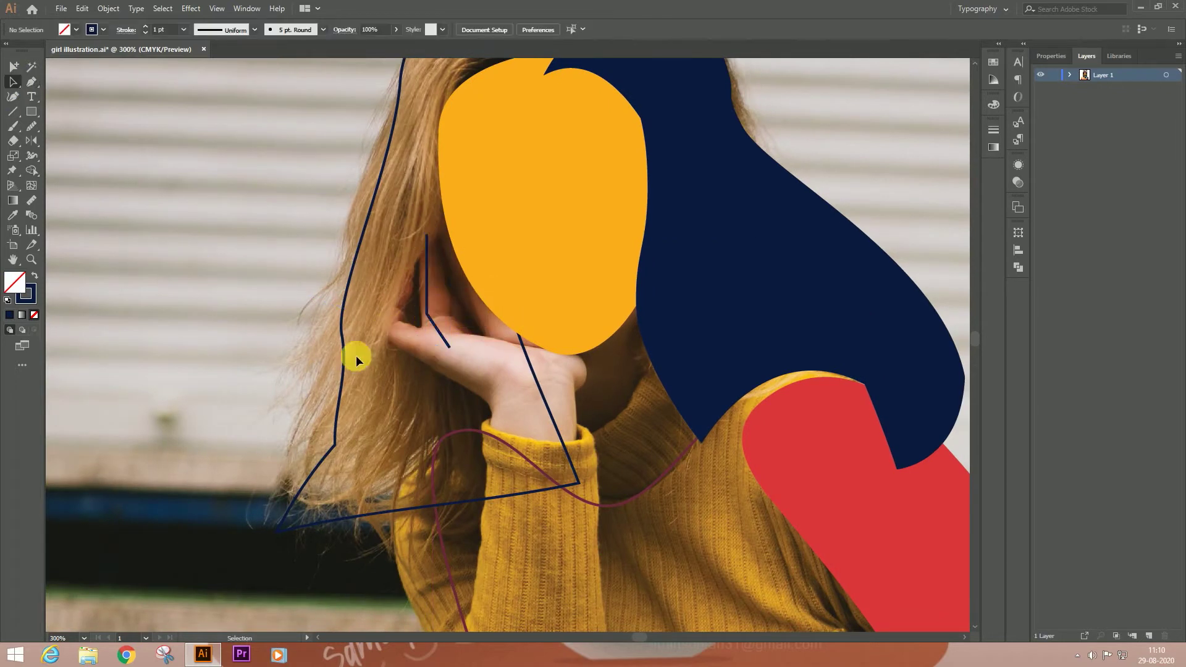
click(397, 266)
drag(385, 331, 415, 343)
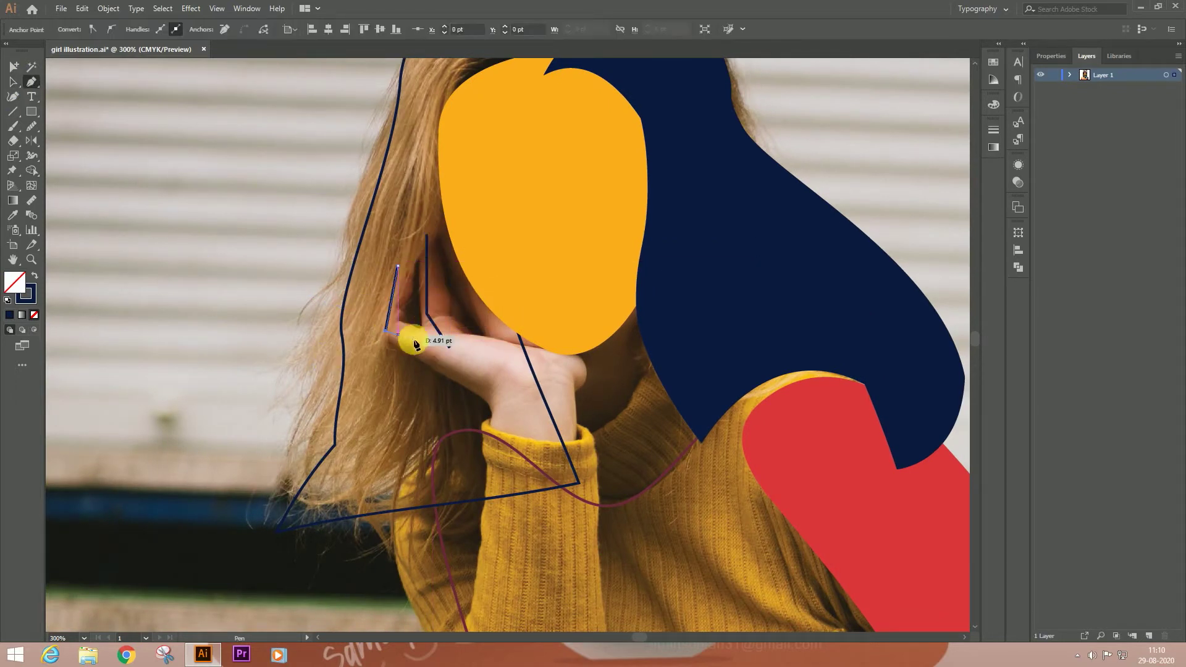
- Trace the hand outline around the fingers with the Pen tool
ctrl+click(278, 188)
click(492, 457)
drag(492, 405, 480, 382)
click(441, 371)
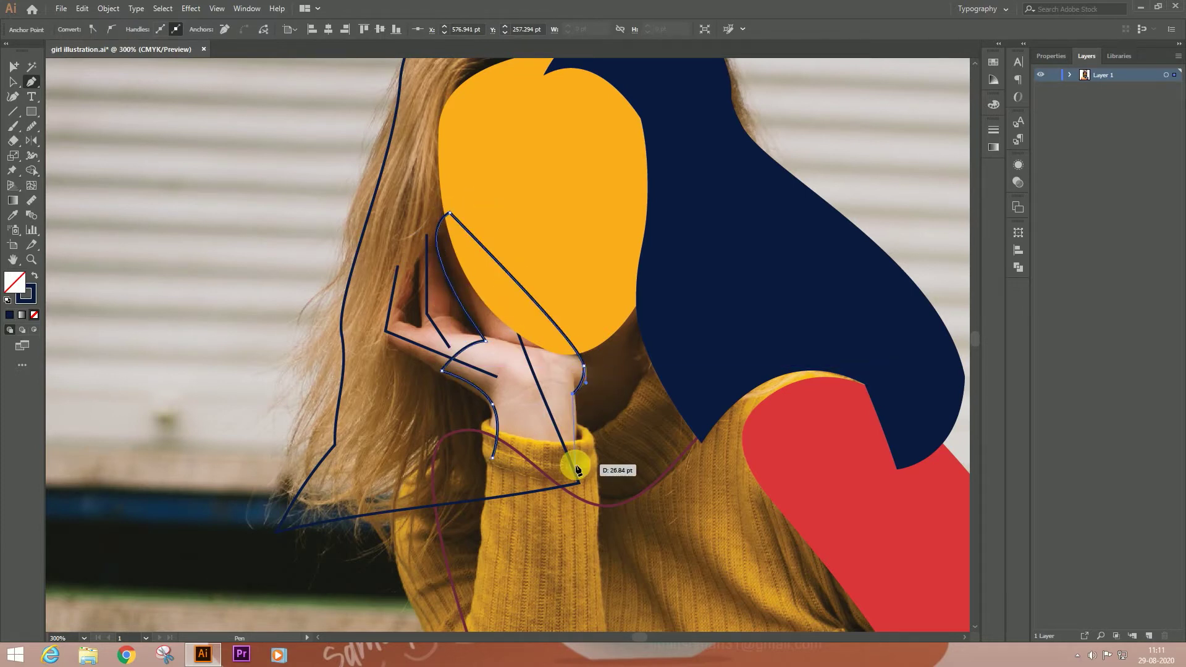
- Fill the hand shape orange and send it backward behind the face
key(comma)
double_click(14, 282)
click(939, 320)
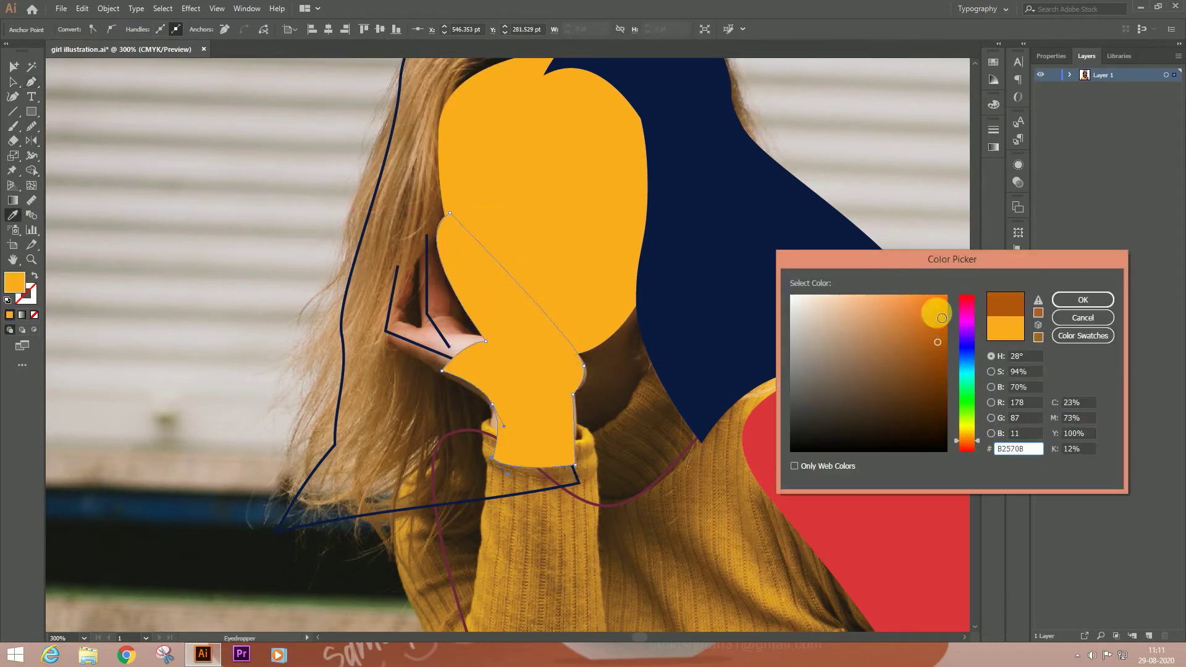
click(1074, 297)
key(i)
key(ctrl+bracketleft)
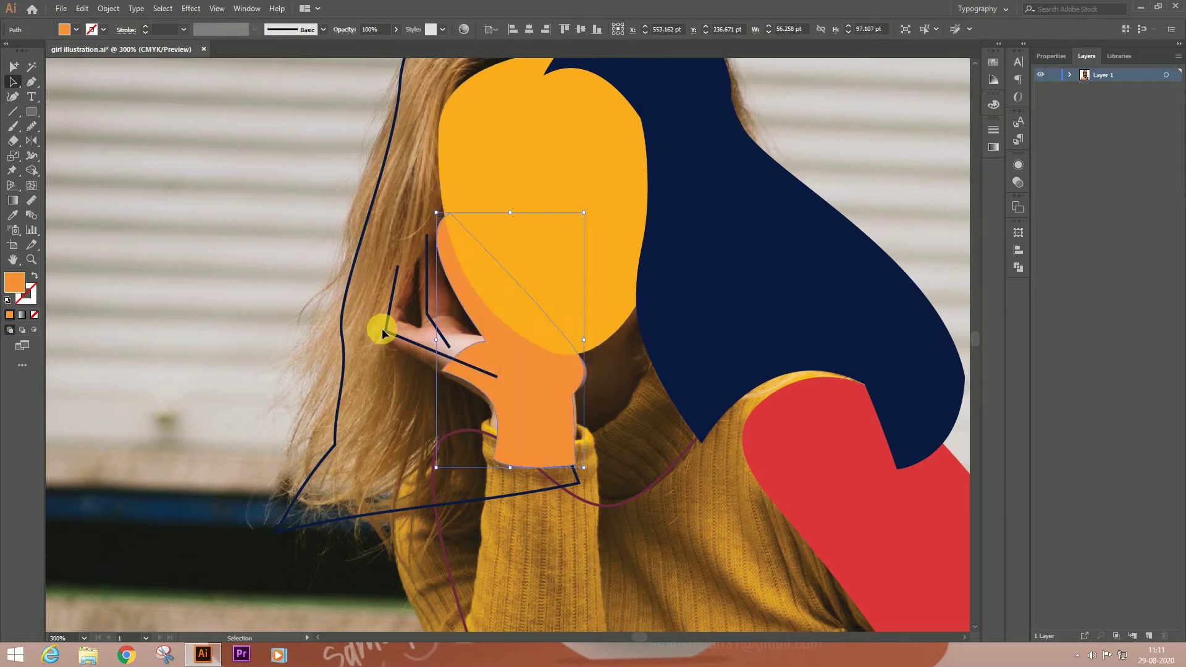
- Give the finger lines a heavier orange stroke
click(417, 347)
click(493, 282)
key(v)
click(993, 130)
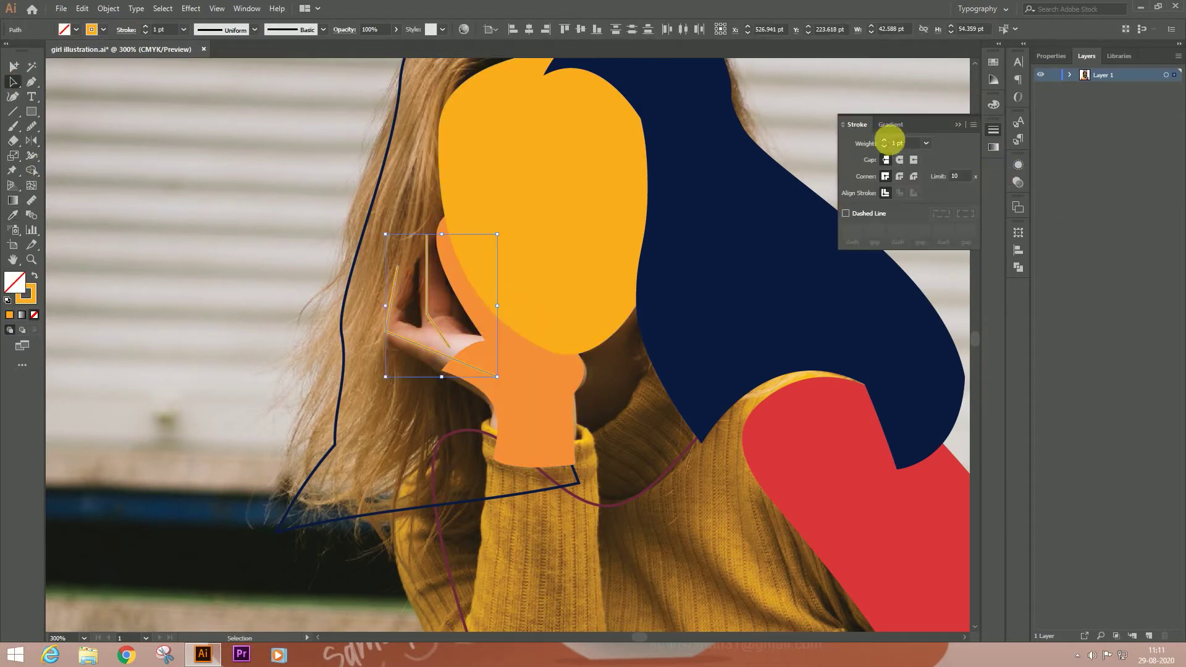
click(884, 141)
- Widen and taper the inner finger stroke at the knuckle with the Width tool
click(432, 312)
click(32, 155)
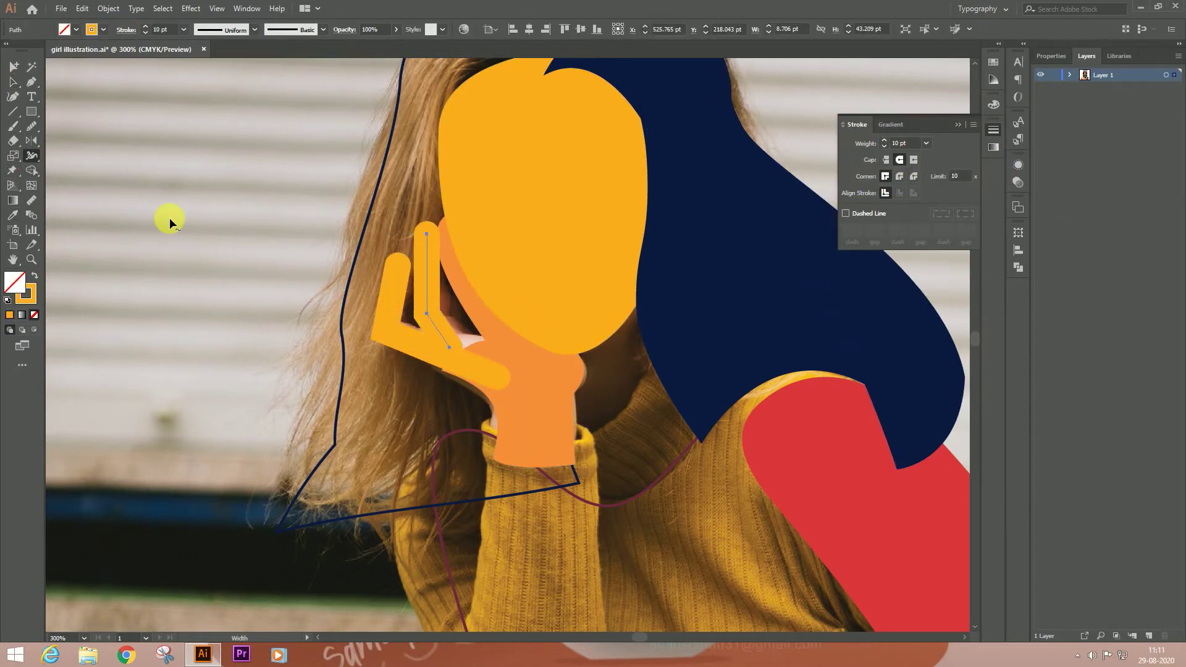
drag(451, 347, 468, 334)
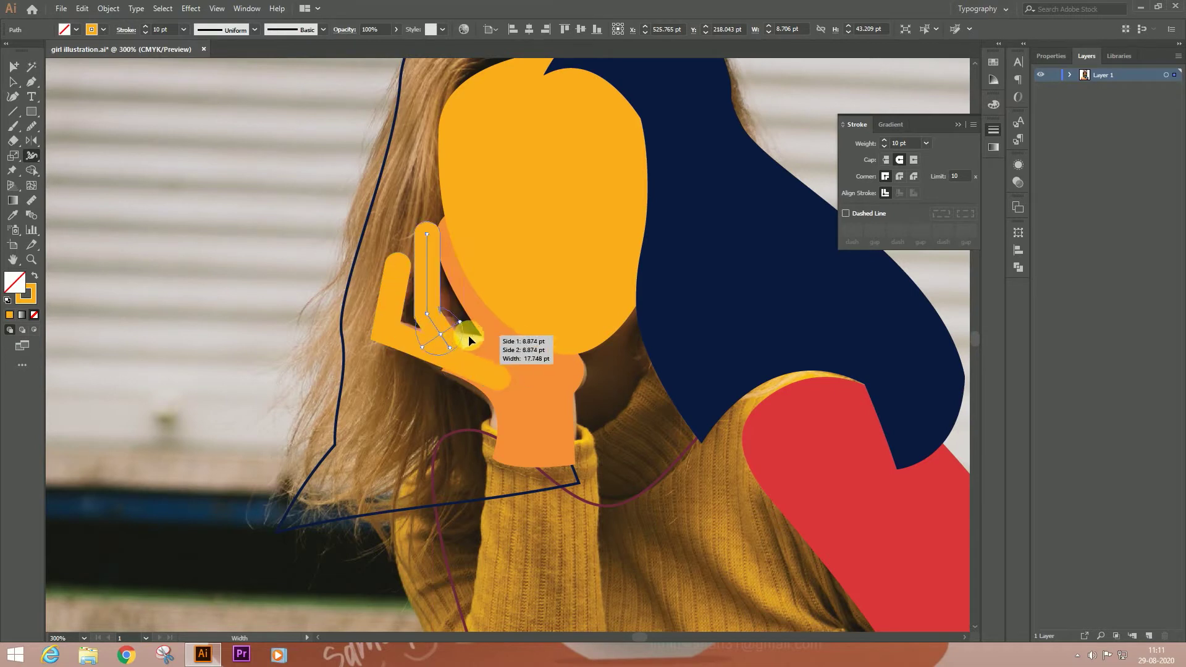
drag(573, 405, 450, 350)
key(v)
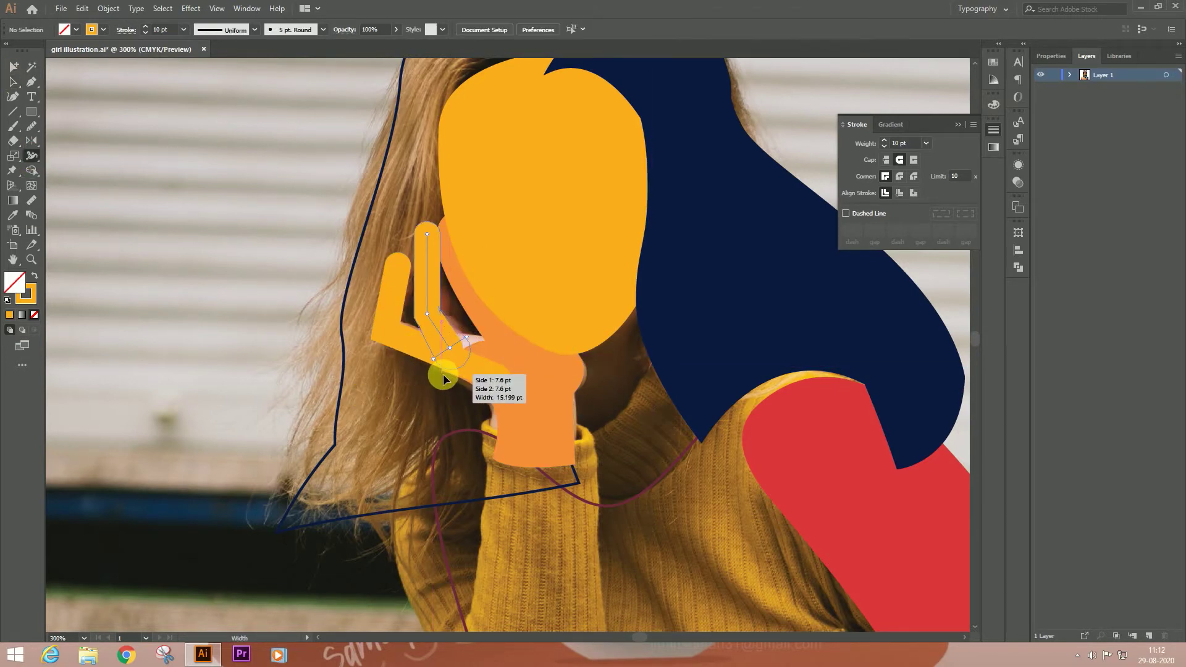
- Bend the finger stroke more upright by dragging it with Direct Selection
key(a)
click(294, 437)
click(464, 341)
drag(449, 250, 439, 294)
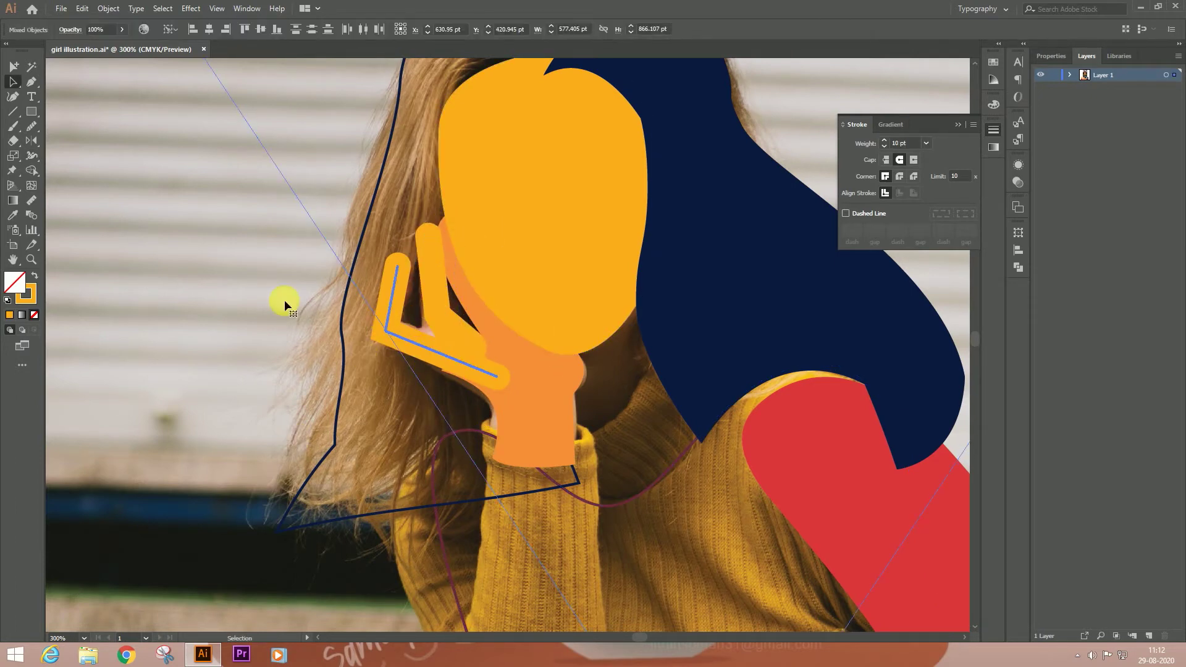
- Set a round join on the finger strokes
key(ctrl+0)
scroll(560, 261, up, 3)
click(561, 261)
click(899, 176)
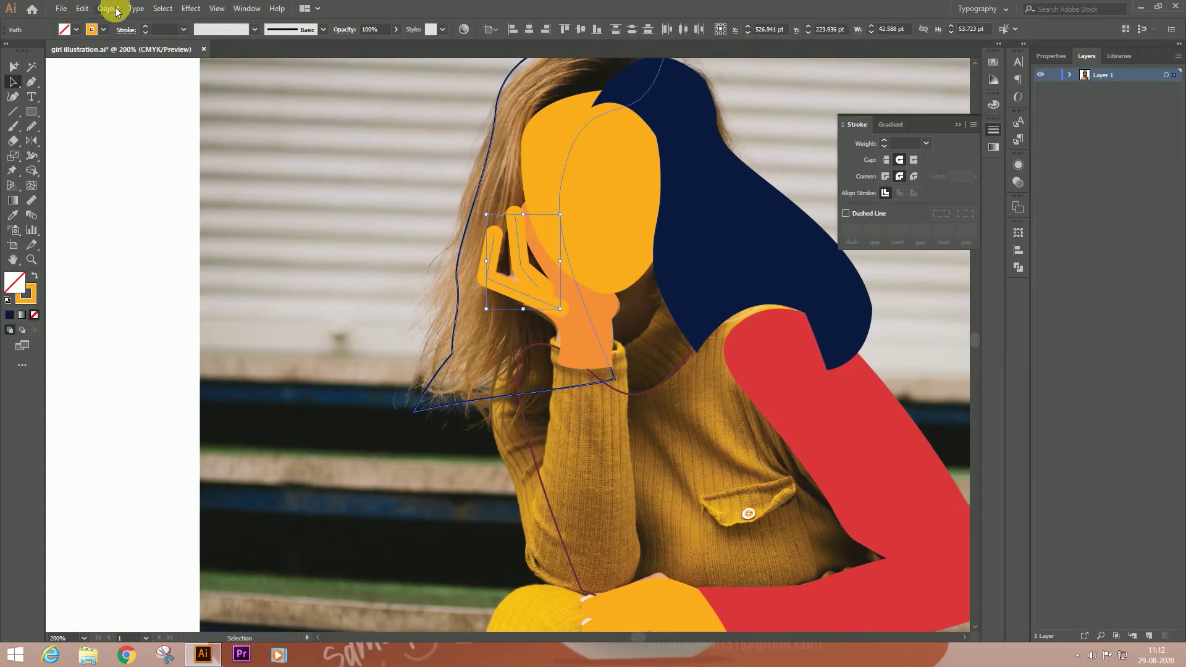
click(108, 8)
- Expand the finger strokes and unite them with the hand in Pathfinder
click(150, 137)
click(577, 395)
click(1018, 267)
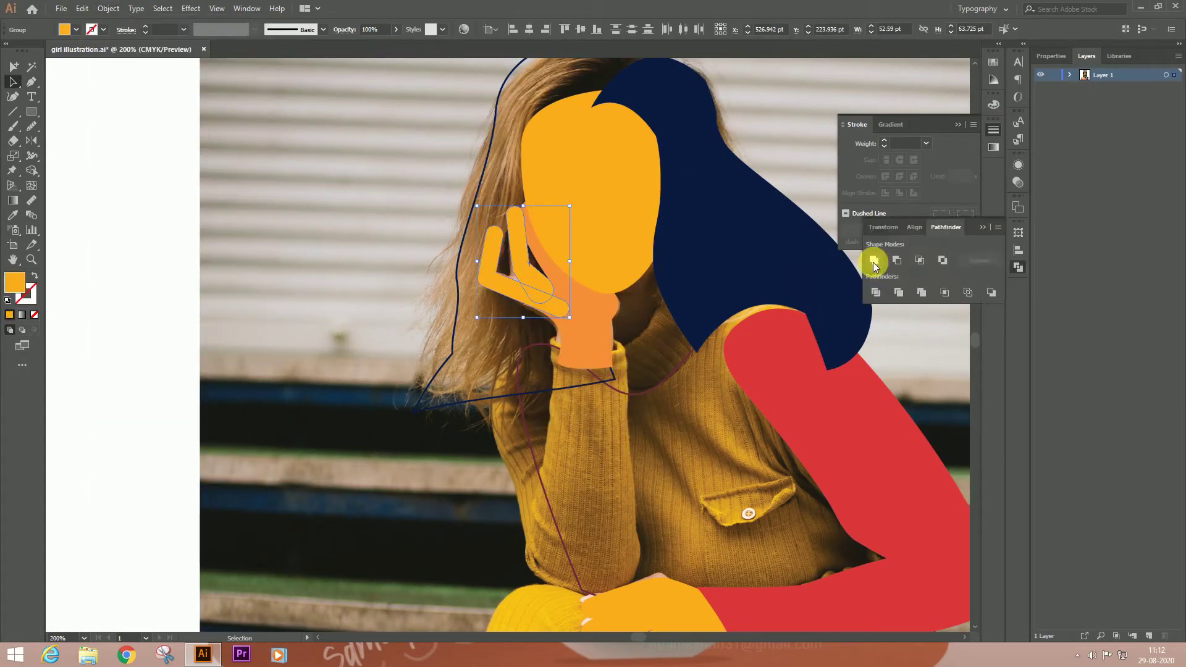
click(874, 259)
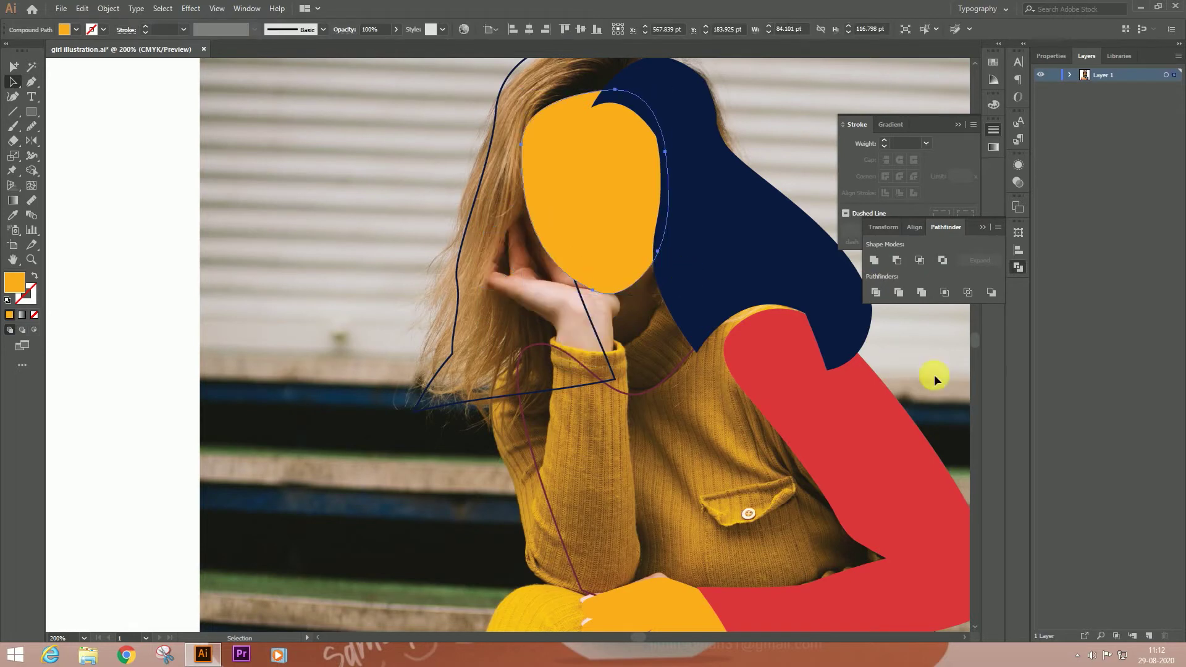
- Remove a lower-left anchor from the left hair outline and smooth that corner
key(ctrl+z)
click(458, 402)
key(minus)
click(413, 410)
key(Return)
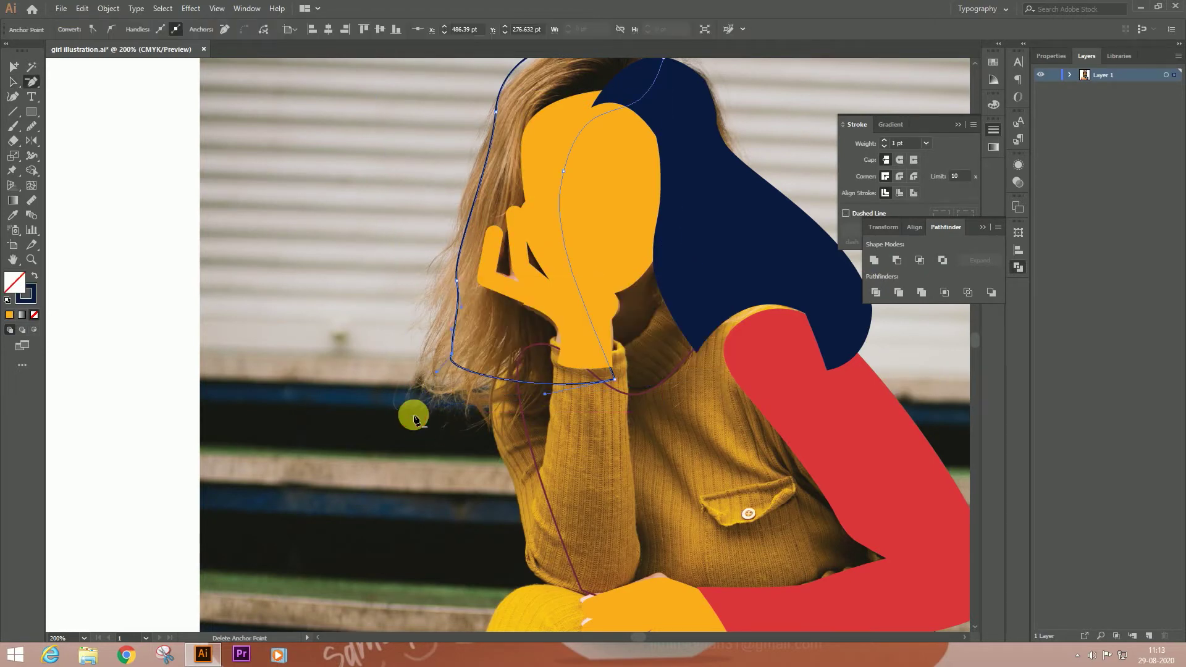
key(shift+n)
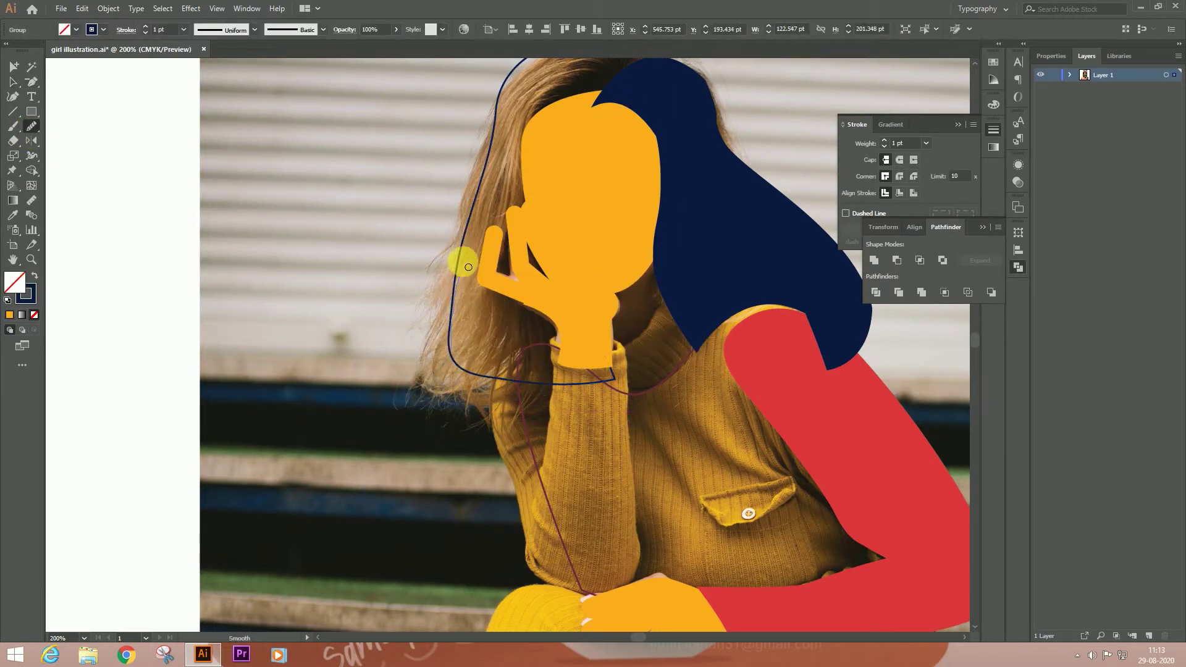
- Pen-draw a curved fringe strand at the forehead filled with the hair navy
key(p)
scroll(556, 423, up, 3)
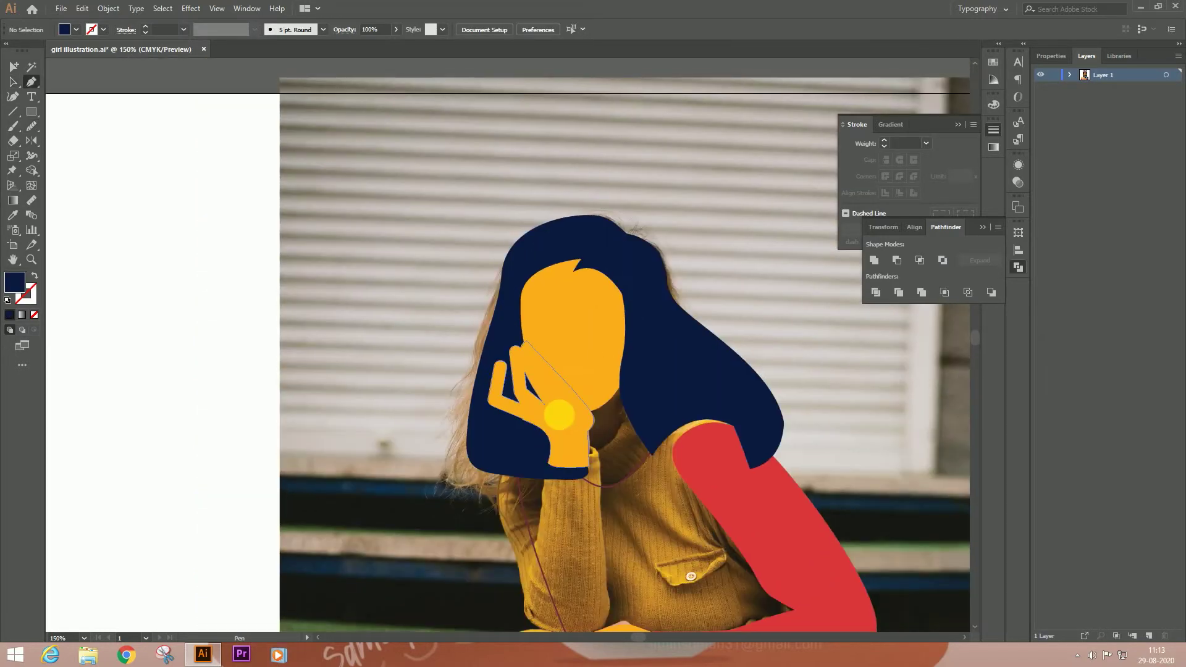
scroll(378, 362, up, 1)
click(379, 361)
drag(459, 311, 518, 320)
drag(549, 281, 552, 262)
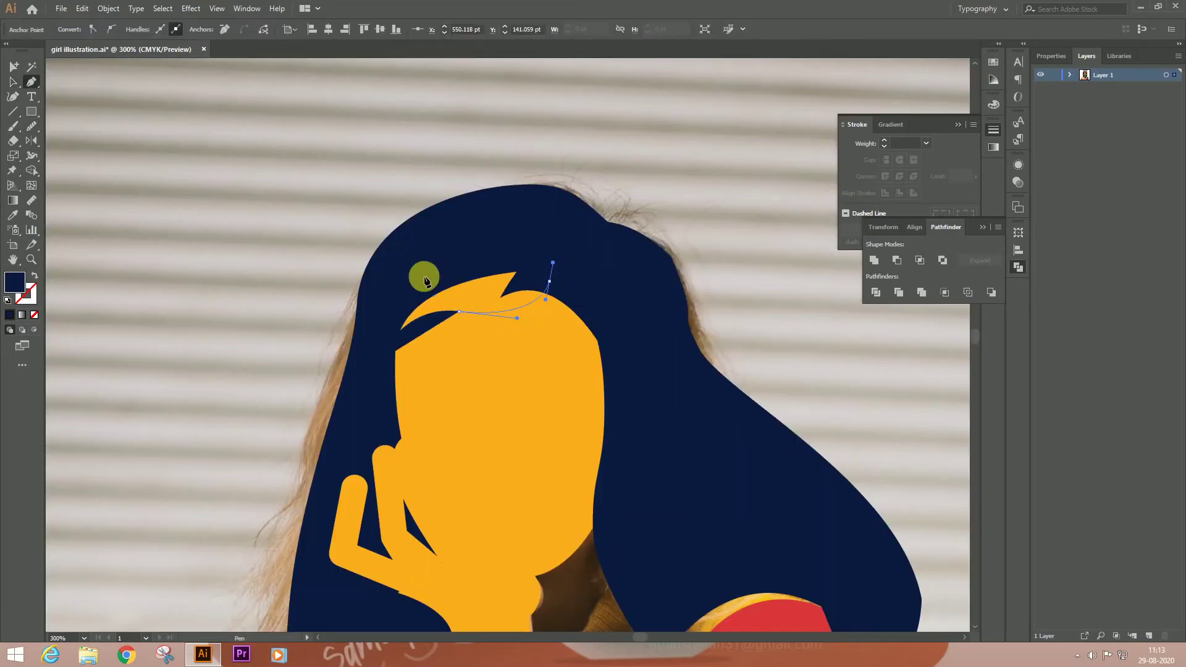
click(364, 350)
double_click(15, 283)
key(Return)
key(i)
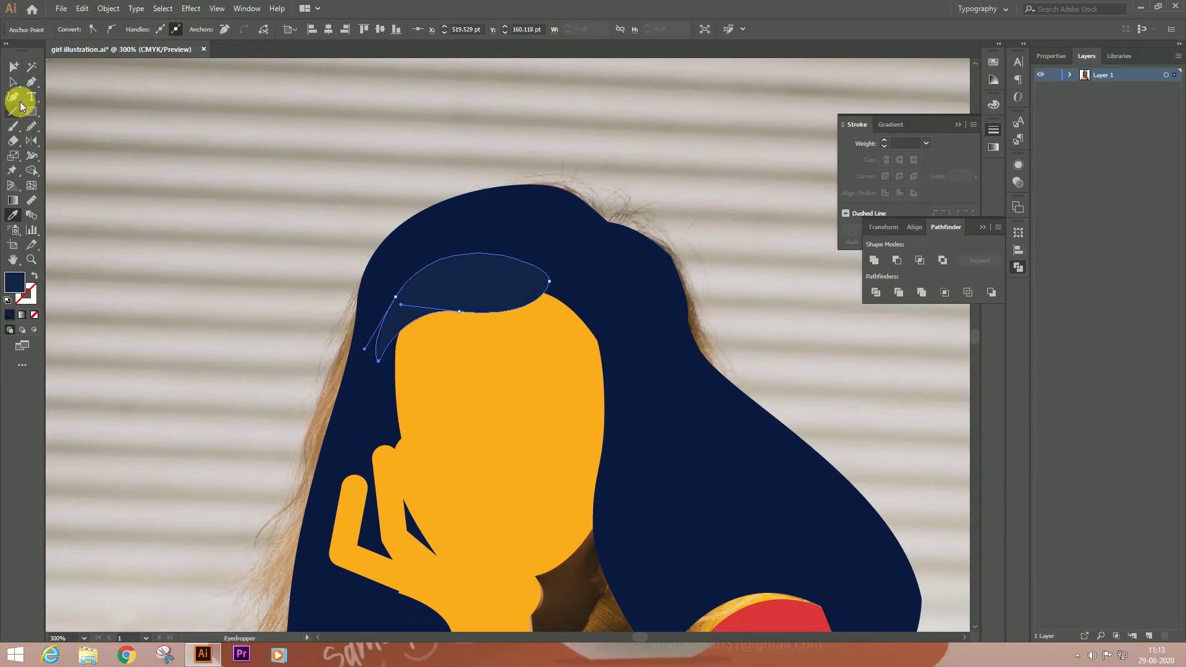
click(13, 80)
- Try to delete stray anchor points from the merged hand shape
scroll(494, 345, down, 3)
scroll(494, 345, down, 1)
scroll(494, 346, up, 5)
click(518, 335)
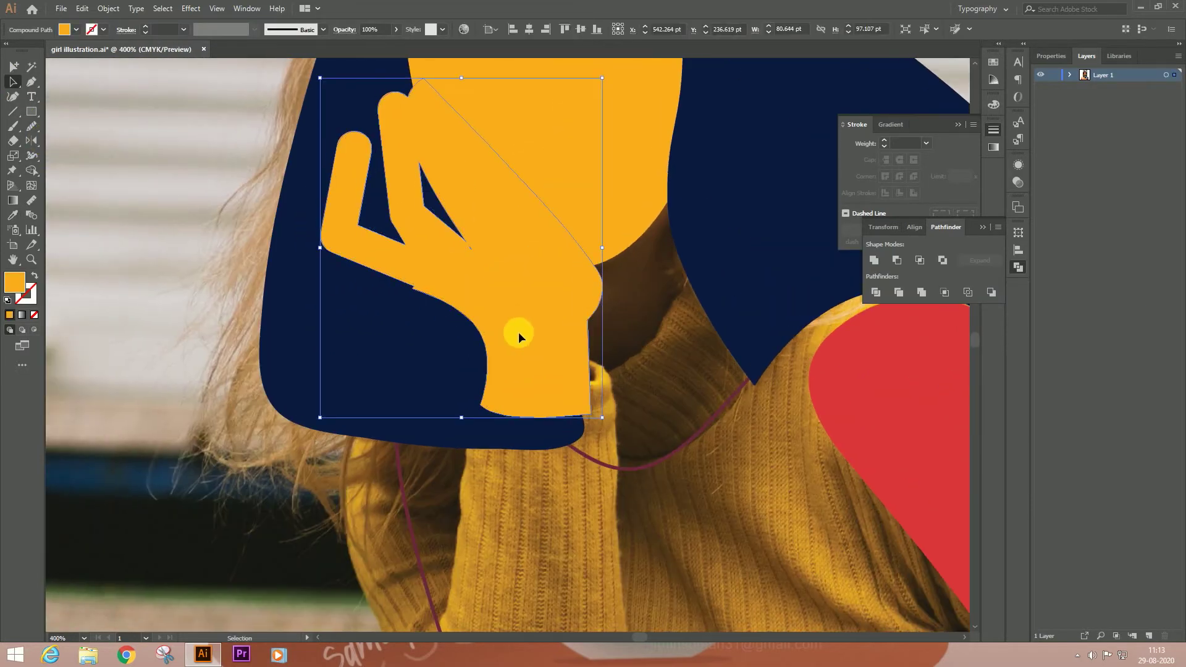
key(minus)
scroll(518, 334, up, 2)
scroll(395, 377, up, 1)
click(535, 273)
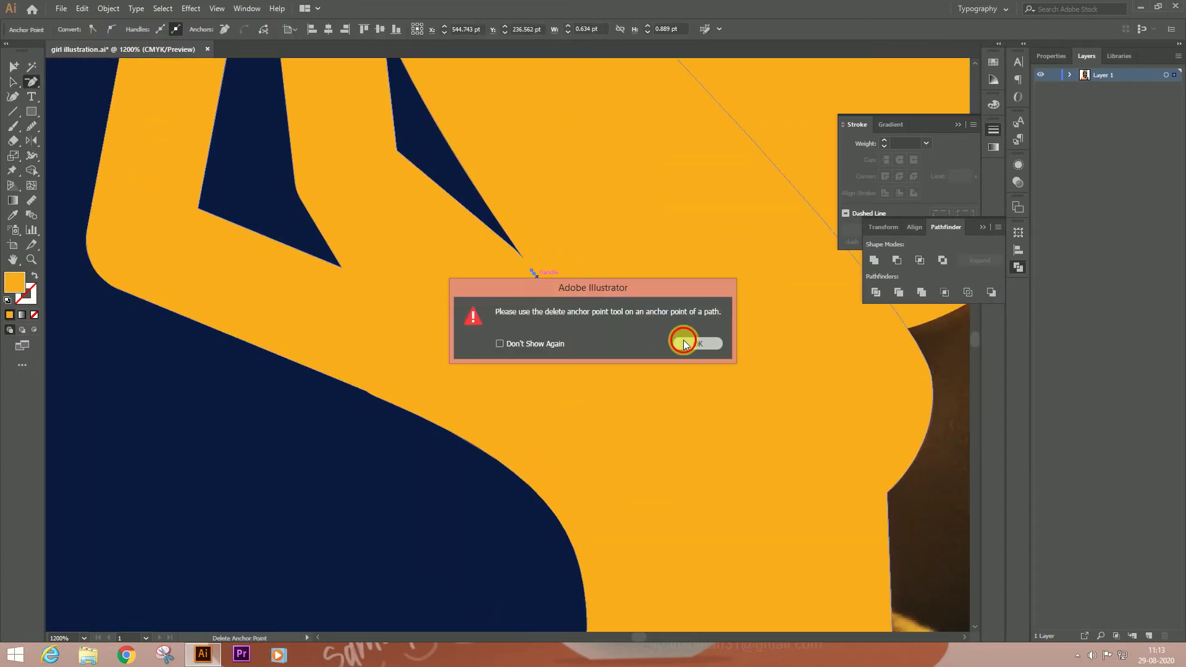
key(Return)
scroll(465, 344, up, 3)
scroll(596, 238, up, 2)
click(601, 243)
key(Return)
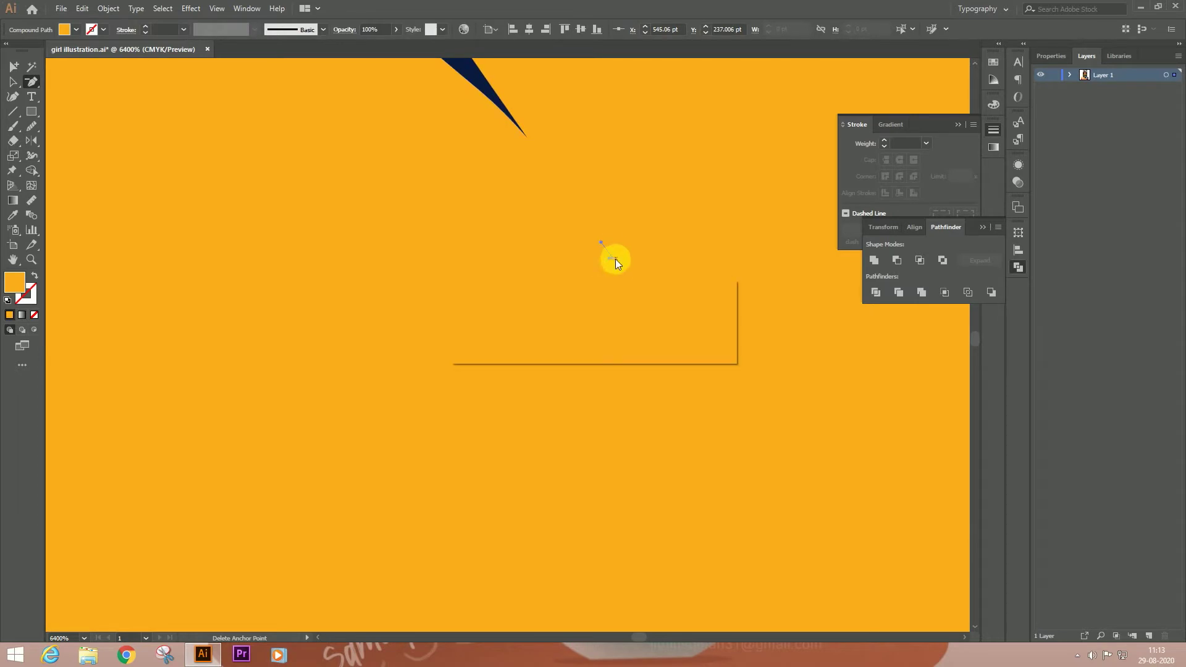
scroll(637, 272, down, 2)
scroll(627, 407, down, 3)
- Fill the navy gap under the chin with the skin yellow
key(a)
click(331, 412)
scroll(507, 337, down, 3)
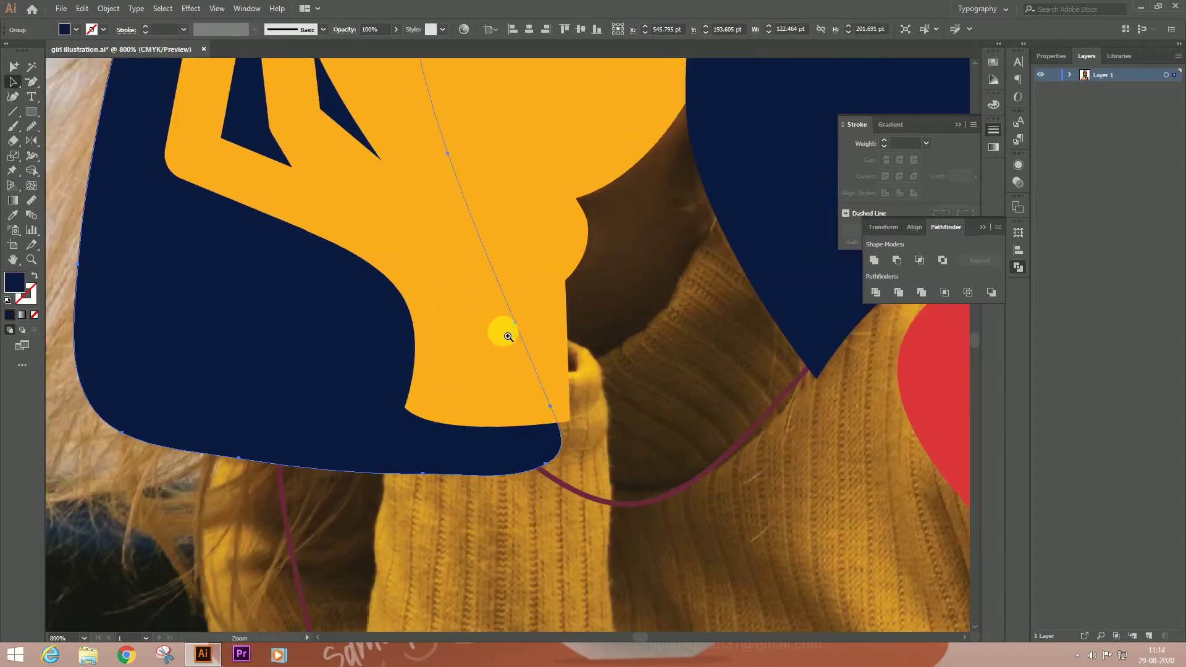
scroll(508, 337, up, 3)
click(616, 290)
key(i)
click(618, 259)
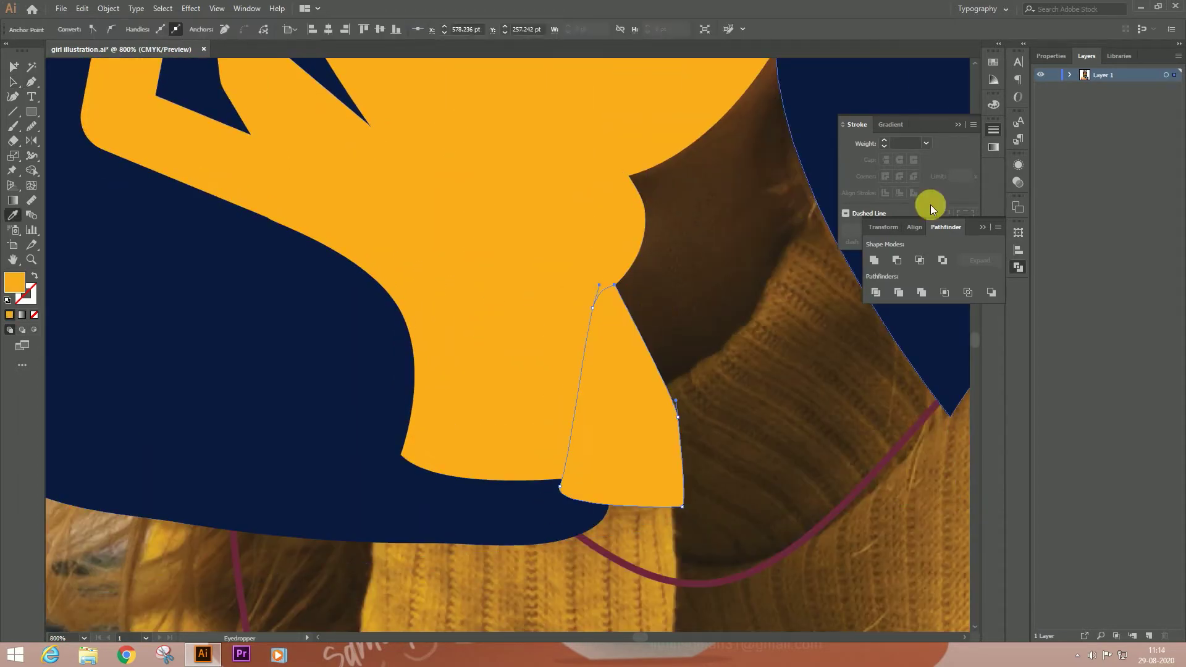
- Colour the neck wedge orange, then select it together with the face and hand
key(a)
click(491, 413)
click(517, 375)
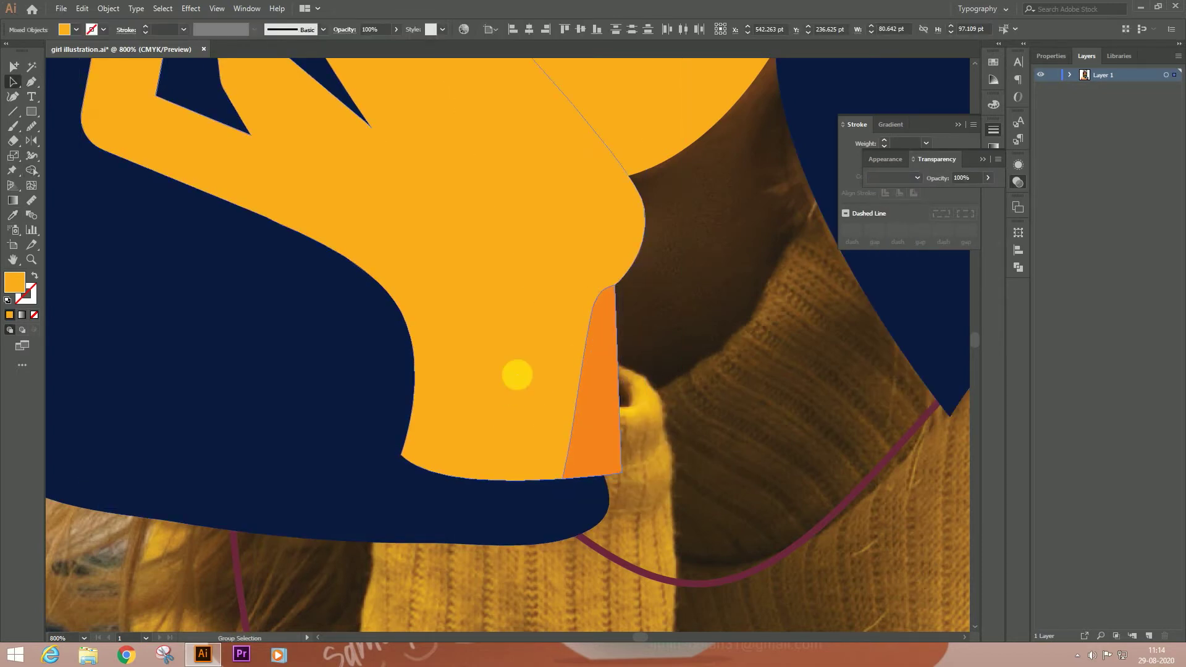
scroll(517, 374, down, 3)
click(548, 281)
shift+click(564, 347)
shift+click(489, 365)
click(600, 380)
- Recolour the inner face path orange as a chin shadow
click(499, 290)
key(i)
click(523, 405)
click(17, 85)
click(449, 344)
scroll(450, 344, down, 2)
scroll(489, 238, down, 3)
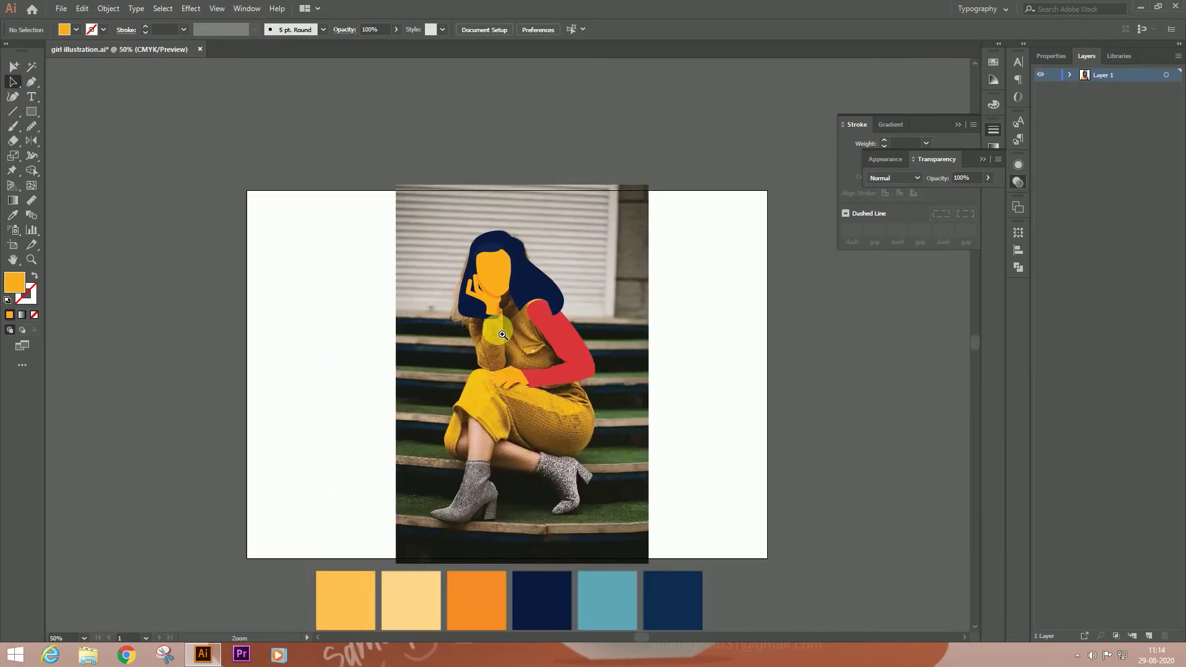
- Reshape the orange face shadow's curve and lower its opacity to 58%
drag(502, 334, 513, 344)
drag(635, 417, 508, 370)
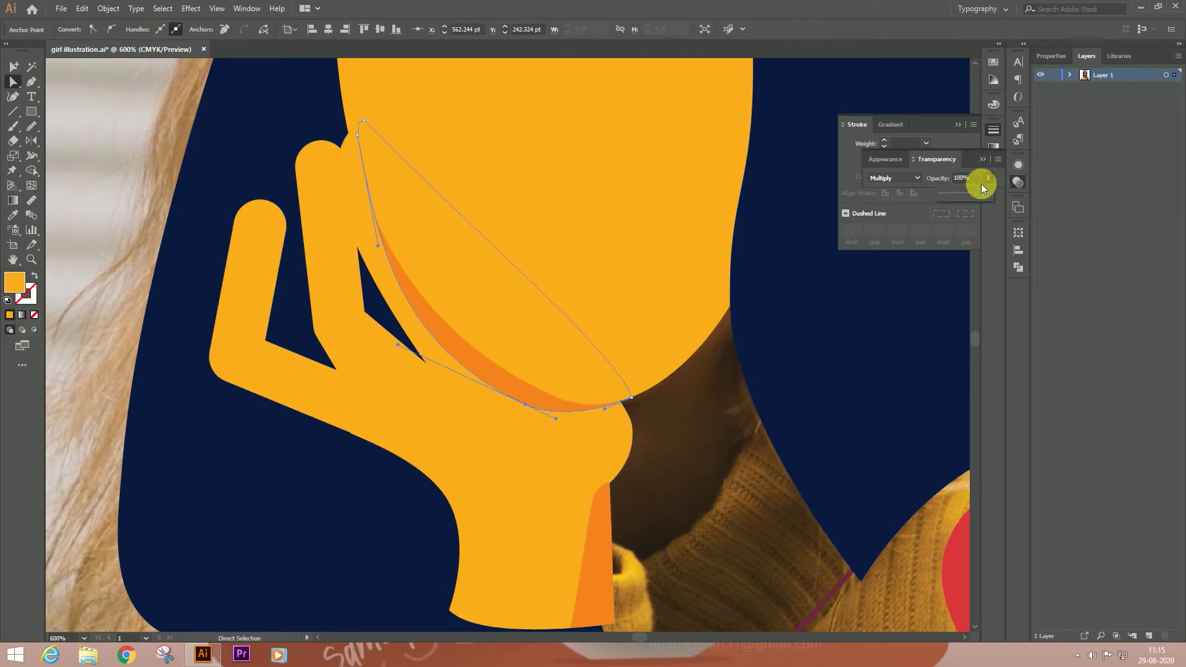
drag(987, 177, 971, 185)
click(650, 478)
- Pen-draw a curved hair strand from the crown down toward the shoulder
key(ctrl+0)
scroll(555, 185, up, 5)
scroll(455, 100, up, 2)
key(p)
click(420, 77)
drag(463, 153, 463, 219)
drag(516, 376, 552, 416)
- Give the strand a lighter blue stroke sampled from the navy hair
click(12, 215)
click(688, 172)
key(shift+x)
double_click(25, 293)
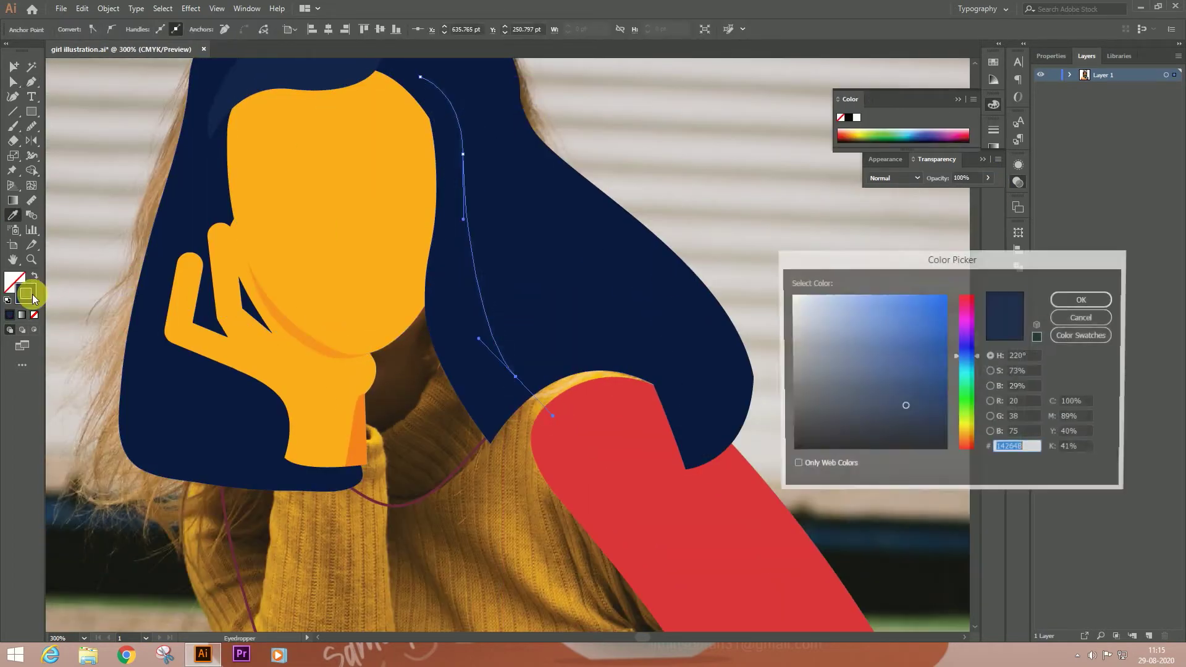
click(1062, 309)
click(13, 81)
click(490, 243)
- Taper the hair strand with the ellipse width profile and set its stroke weight
key(ctrl+F10)
click(565, 112)
click(958, 125)
click(462, 188)
click(254, 29)
click(213, 53)
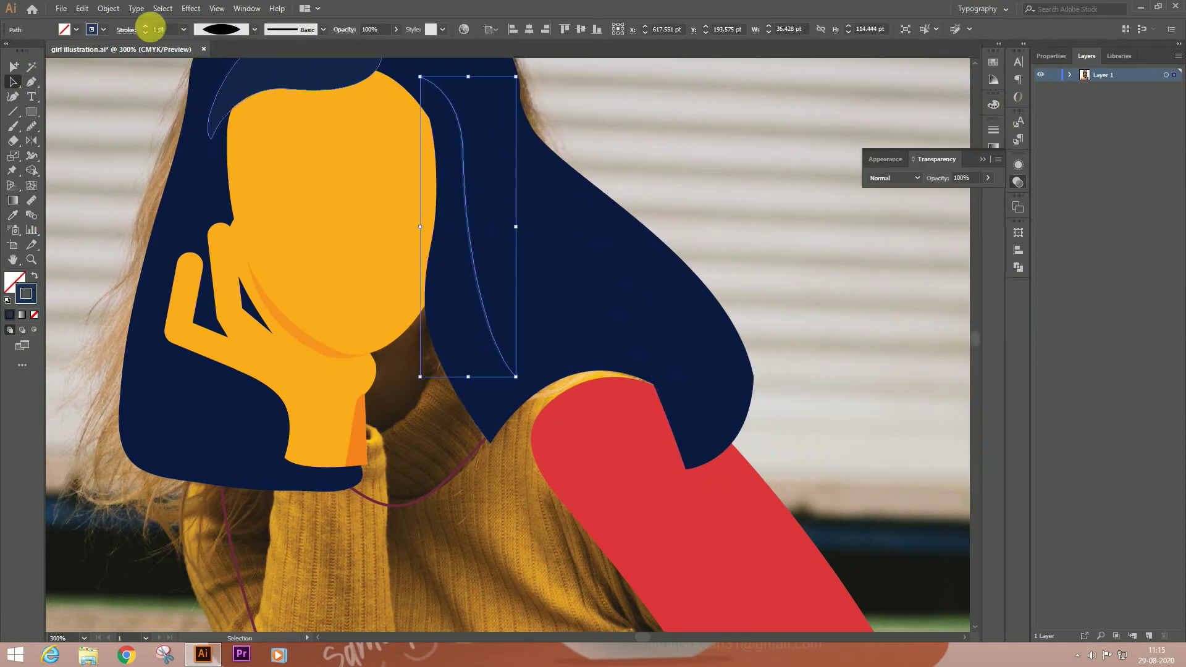
- Smooth the outer edge of the large hair shape with the Smooth tool
key(ctrl+0)
scroll(783, 410, up, 5)
click(783, 410)
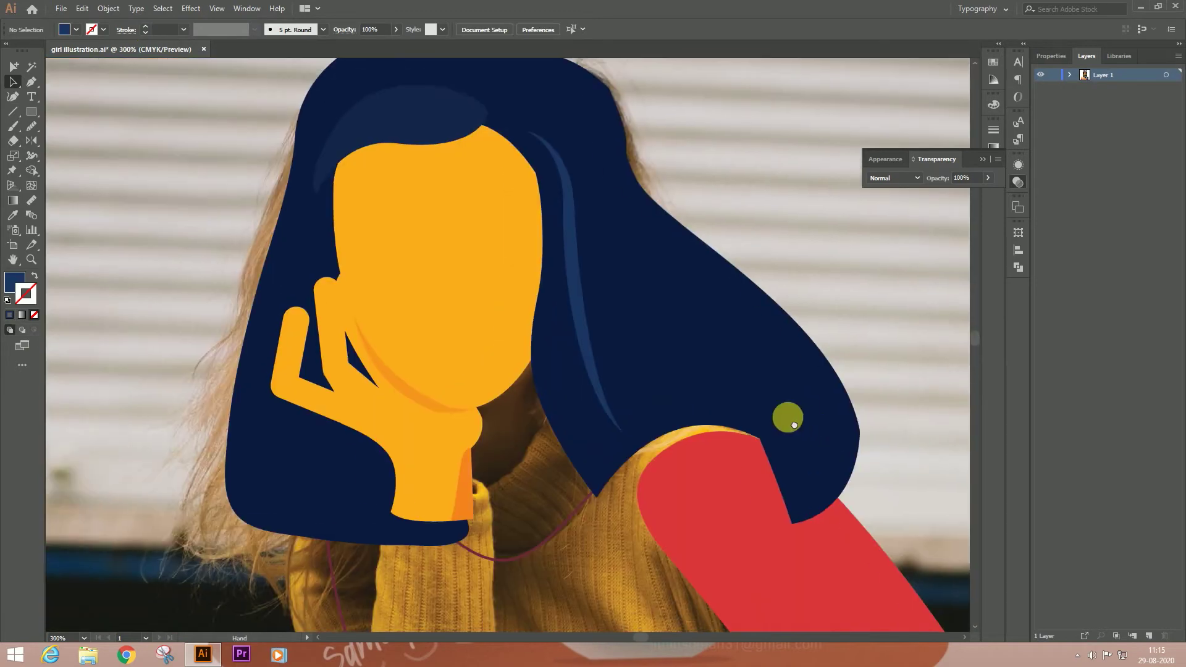
click(31, 126)
drag(614, 98, 821, 306)
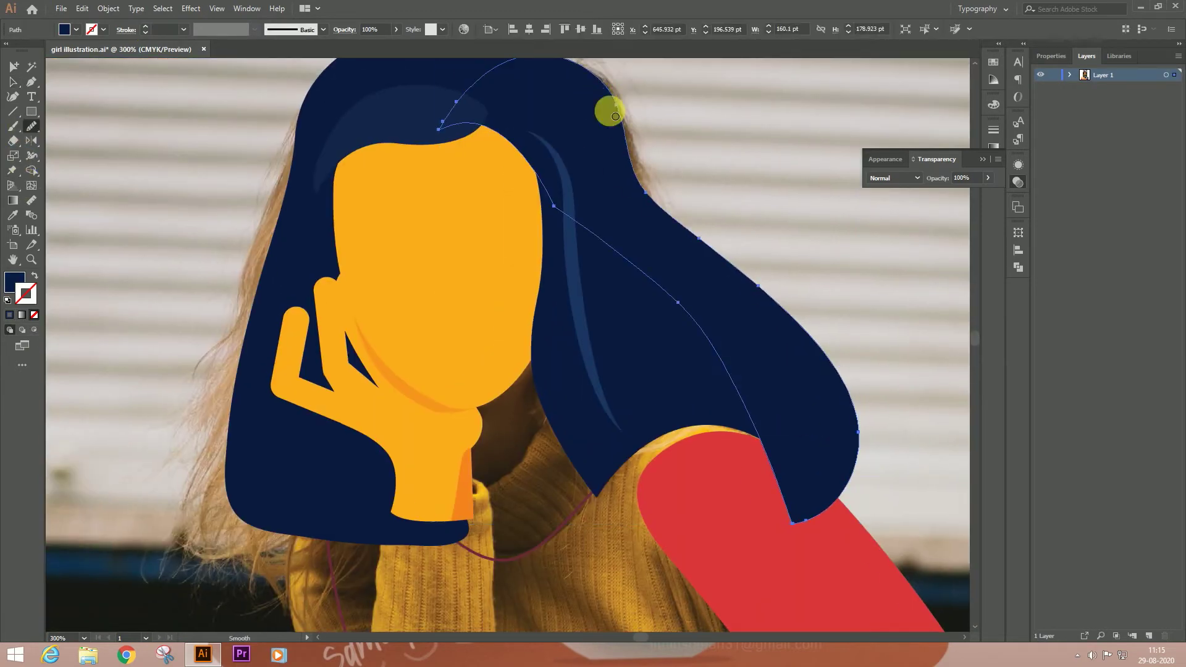
- Start Pen-drawing a navy sleeve shape from the wrist down the forearm
key(ctrl+0)
scroll(587, 425, up, 3)
click(587, 424)
click(440, 247)
click(507, 250)
- Draw the sleeve shapes over the raised forearm and fill them with sweater red
drag(518, 477, 508, 494)
drag(424, 481, 413, 471)
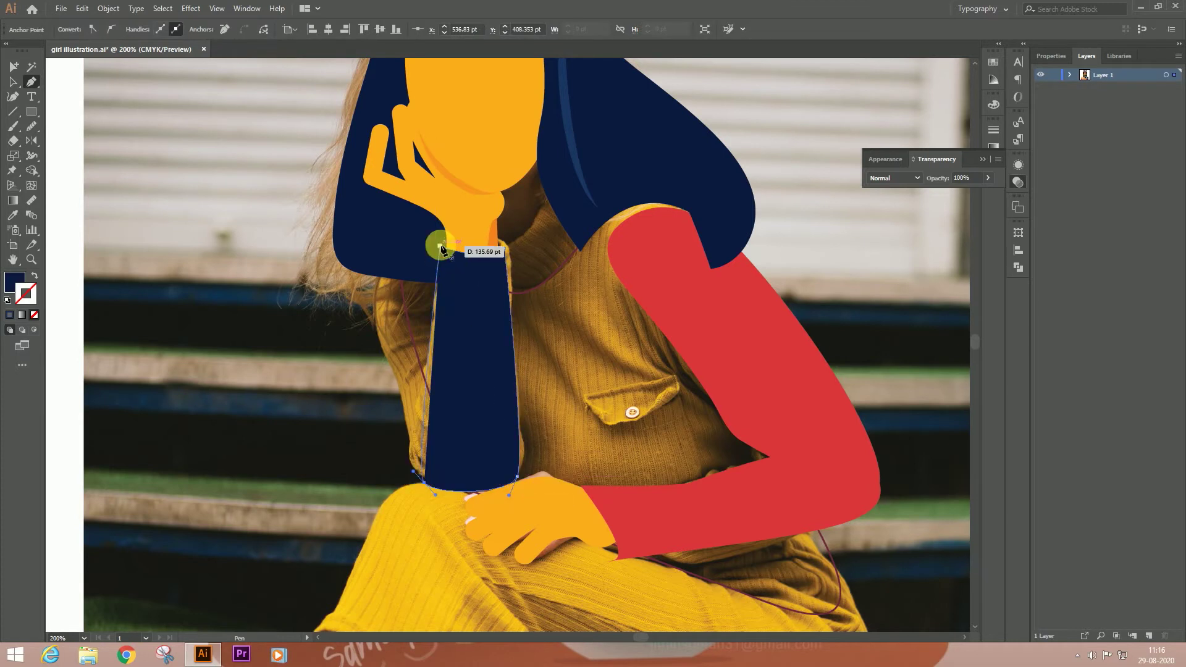
click(649, 346)
key(p)
click(469, 260)
drag(378, 283, 362, 308)
click(393, 380)
drag(444, 489, 494, 495)
click(469, 260)
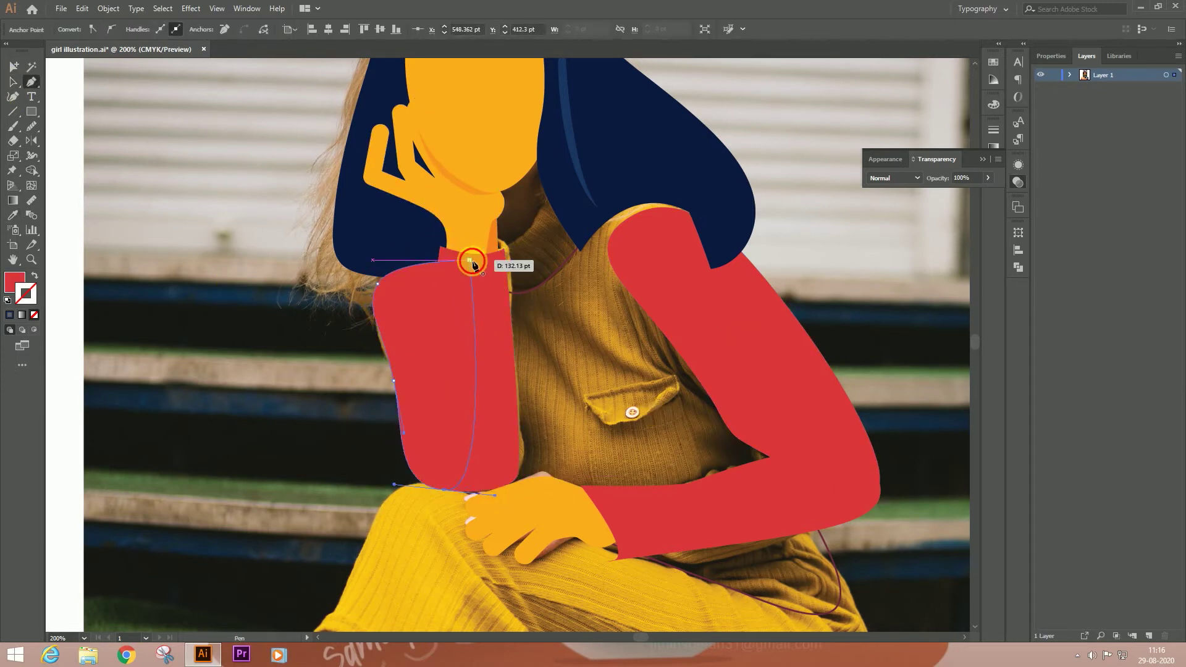
double_click(15, 283)
click(1058, 301)
- Give the sweater torso a darker maroon red fill
click(449, 344)
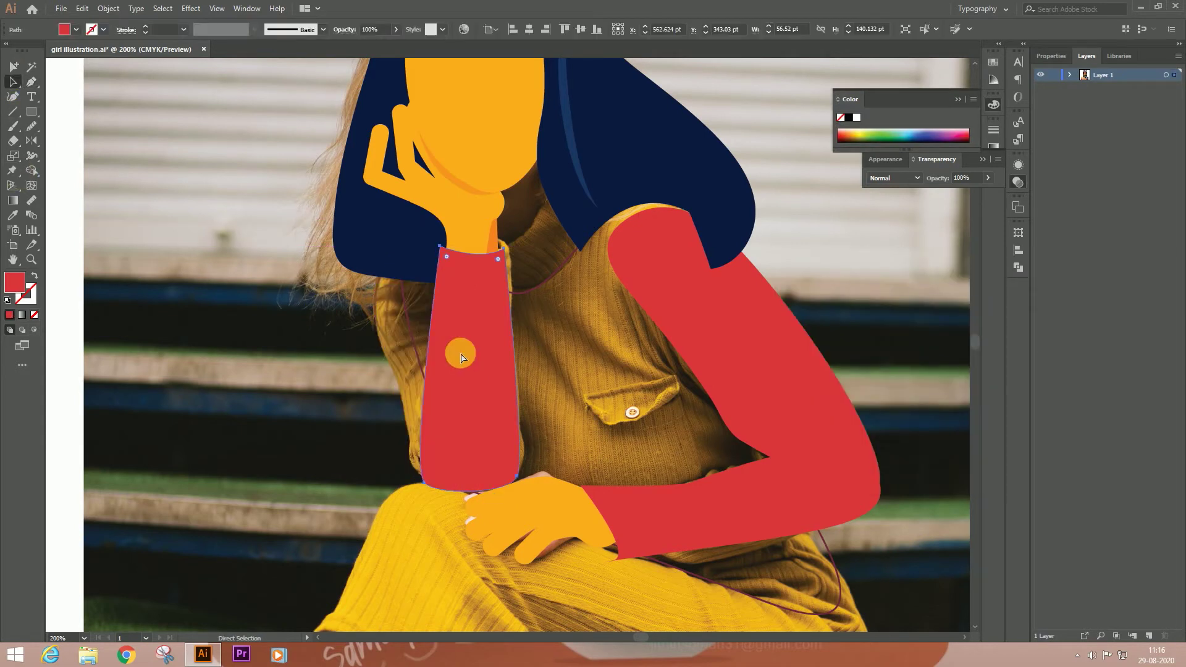
click(628, 404)
double_click(15, 283)
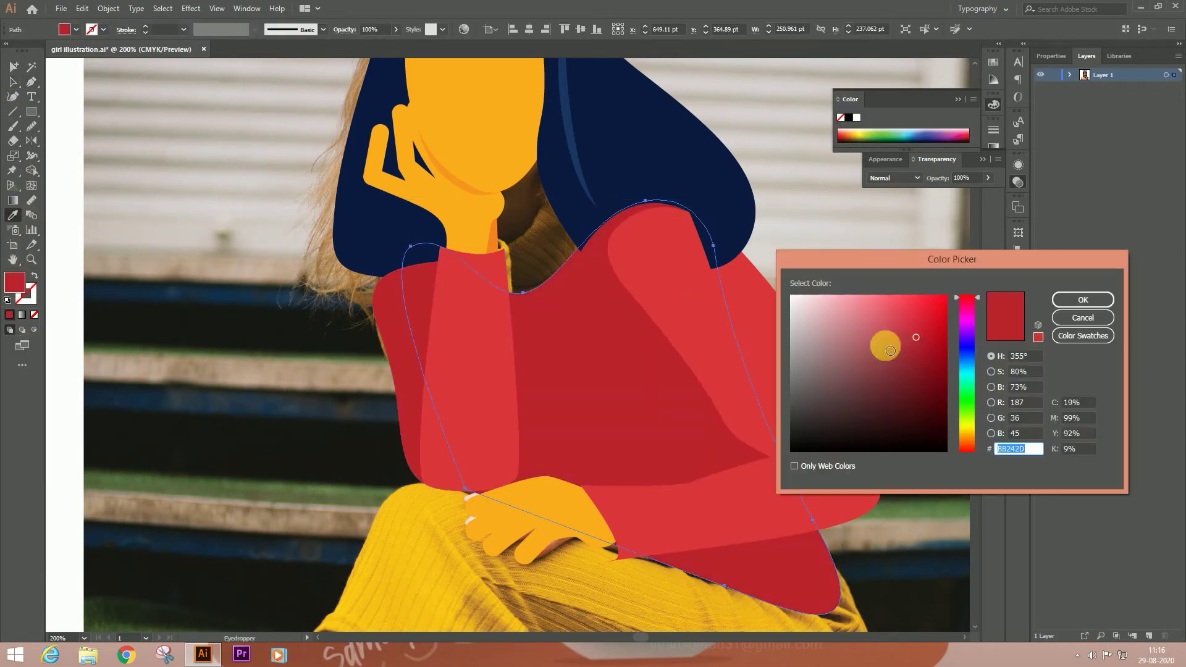
click(1072, 320)
- Draw a neck shape beneath the chin and fill it with skin orange
drag(830, 350, 825, 400)
key(p)
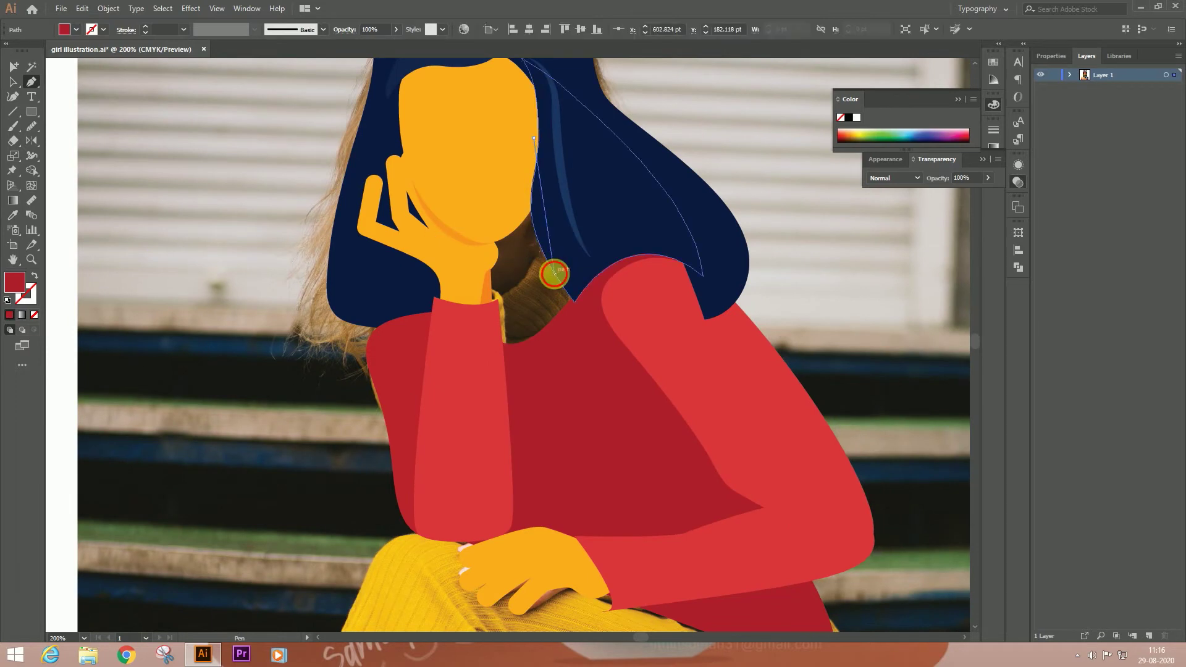
click(555, 274)
drag(474, 283, 454, 259)
click(534, 141)
click(555, 274)
scroll(537, 114, up, 2)
click(13, 215)
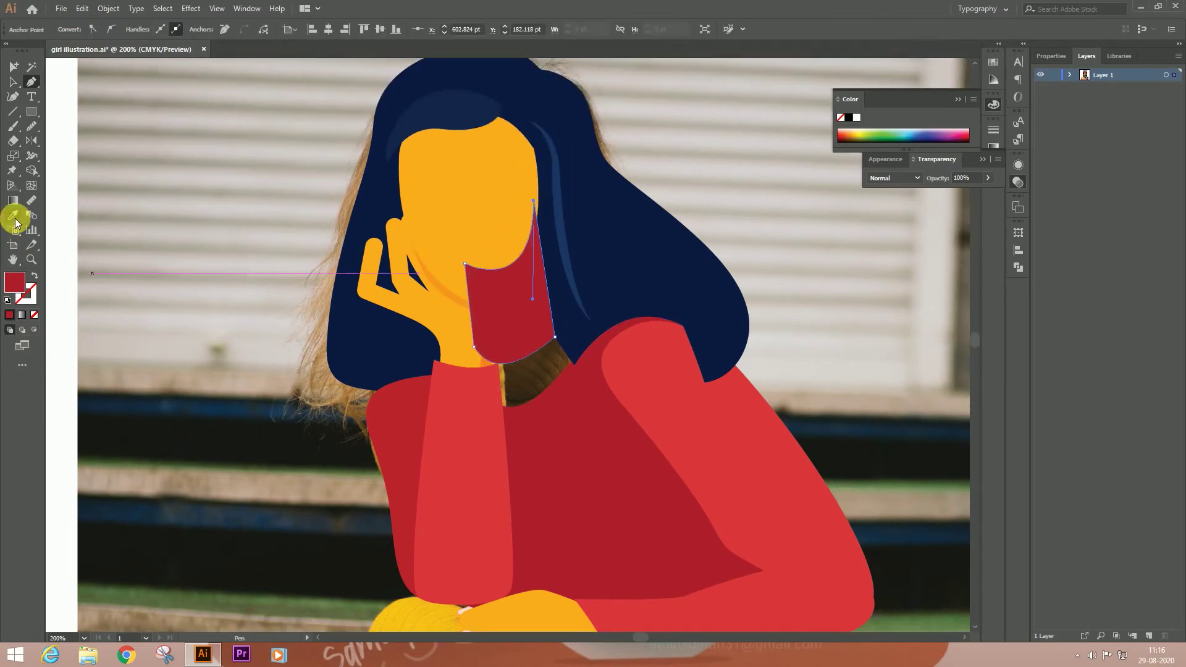
click(432, 155)
key(v)
click(482, 318)
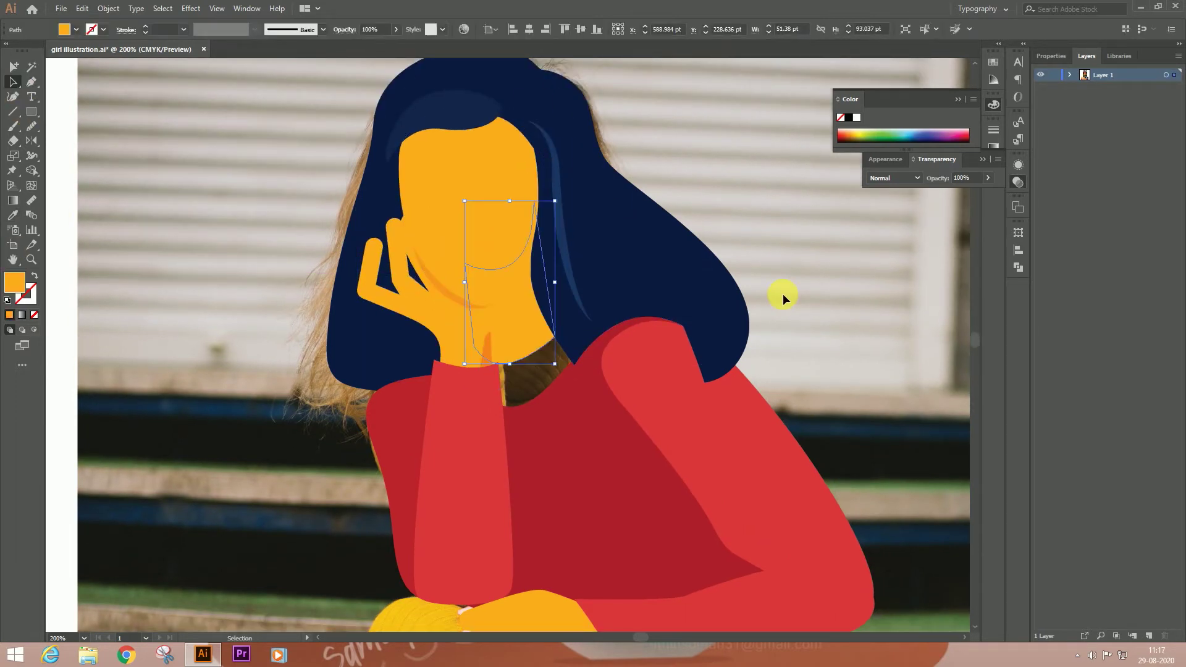
- Draw a cheek shadow shape over the lower face and select it with the face
key(ctrl+equal)
key(p)
click(515, 176)
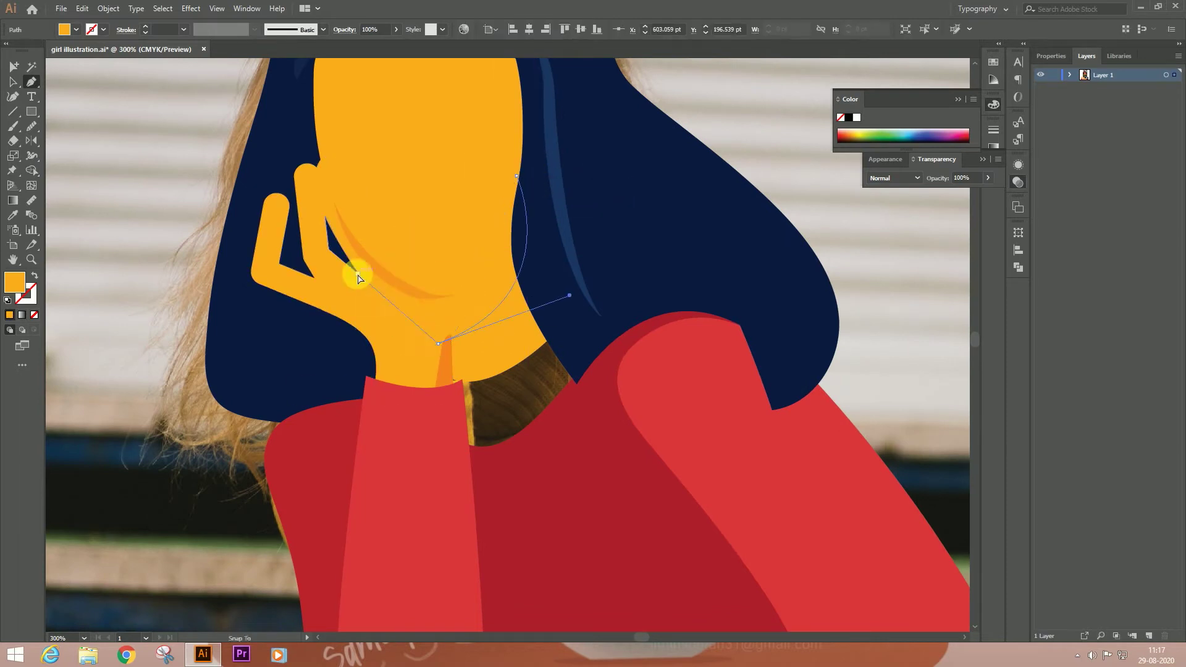
click(359, 260)
click(516, 175)
key(i)
click(452, 286)
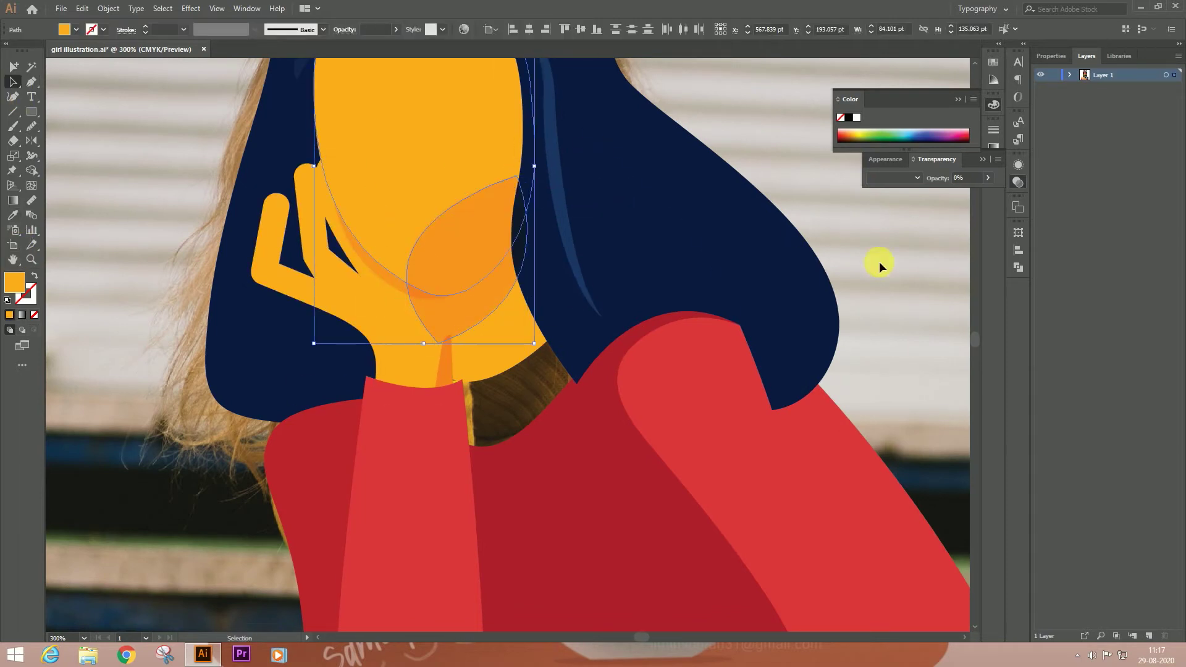
scroll(510, 431, up, 3)
shift+click(511, 431)
- Trim the cheek shadow with Shape Builder and fill it a darker orange
key(shift+m)
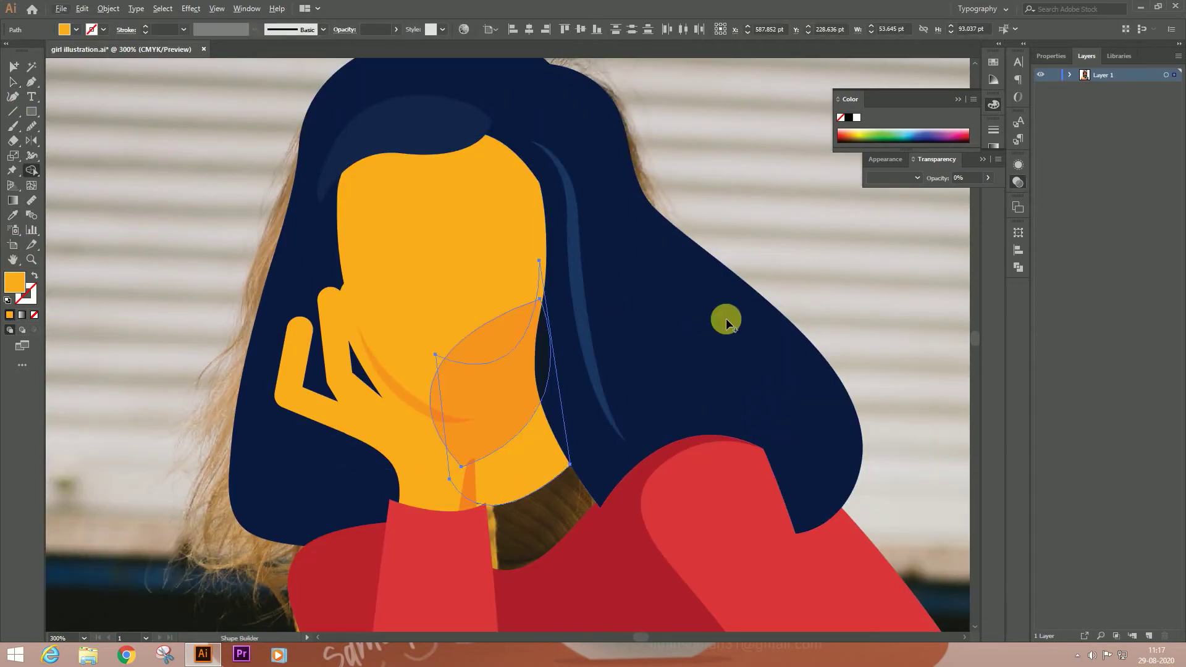
key(v)
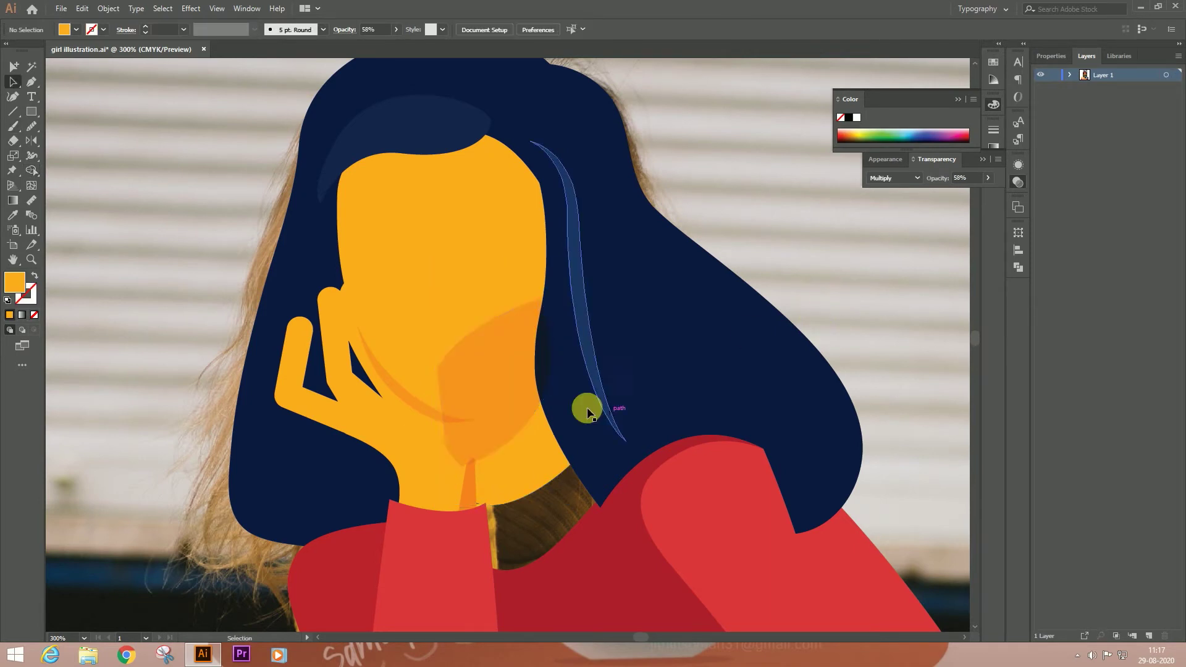
click(490, 383)
click(839, 297)
key(ctrl+0)
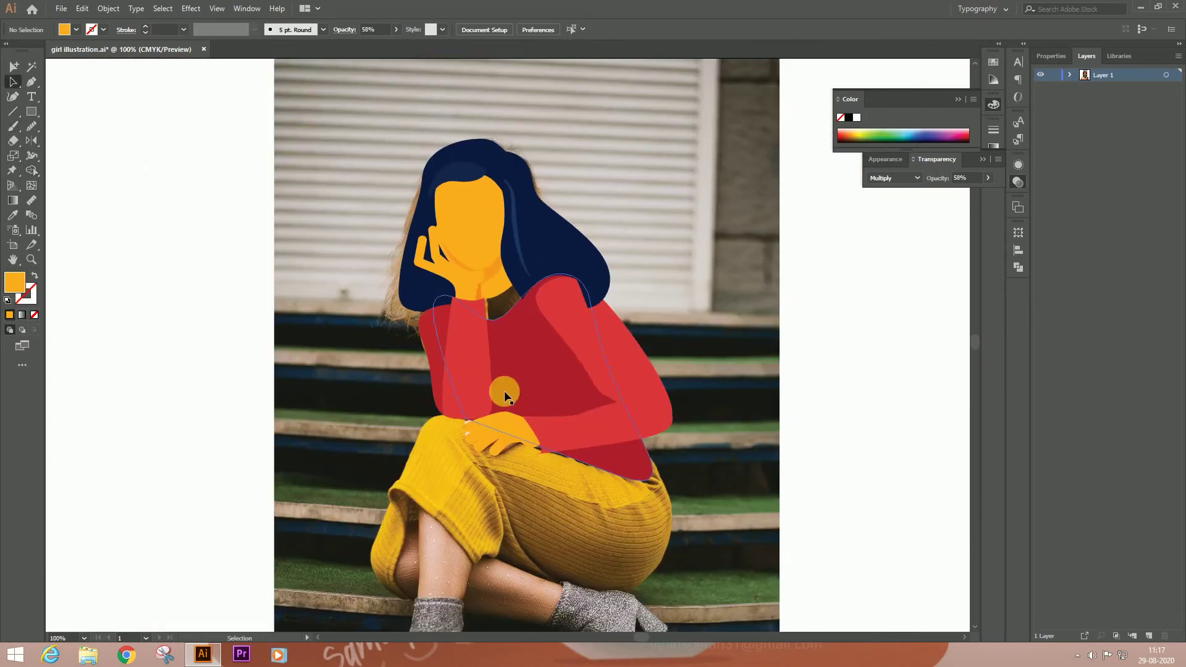
scroll(559, 422, up, 3)
double_click(15, 283)
click(931, 310)
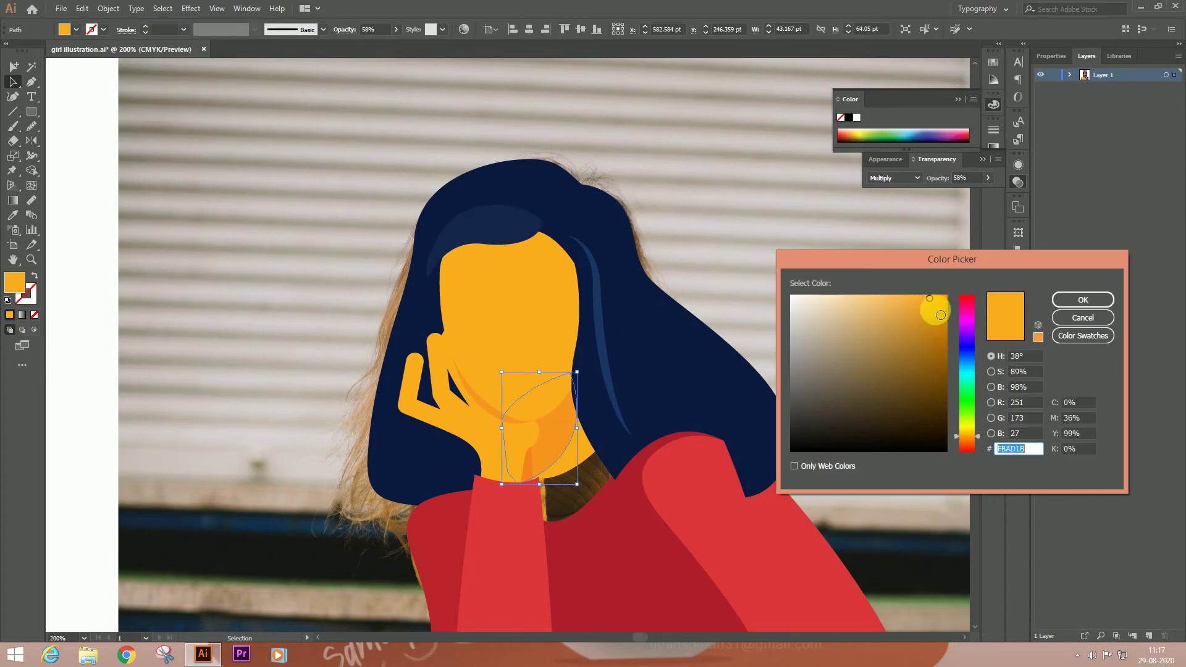
click(1075, 300)
- Draw a red collar at the neck and send it behind the sweater and hair
scroll(551, 317, down, 3)
scroll(551, 317, up, 2)
key(p)
drag(492, 248, 510, 205)
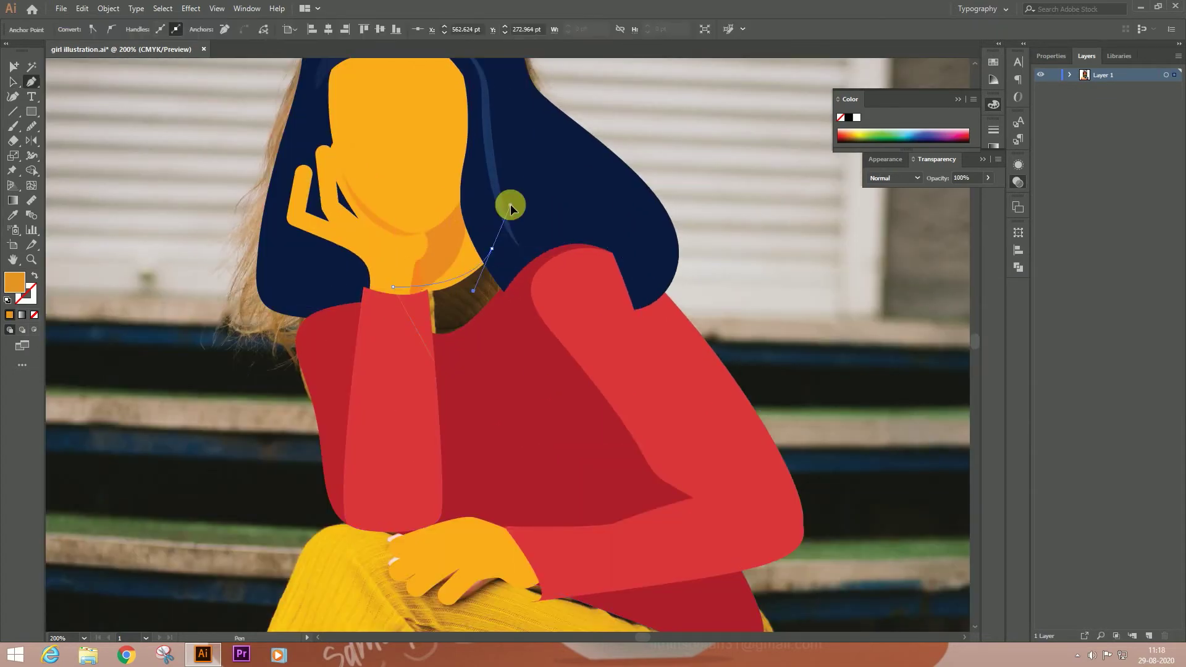
key(ctrl+shift+bracketleft)
key(v)
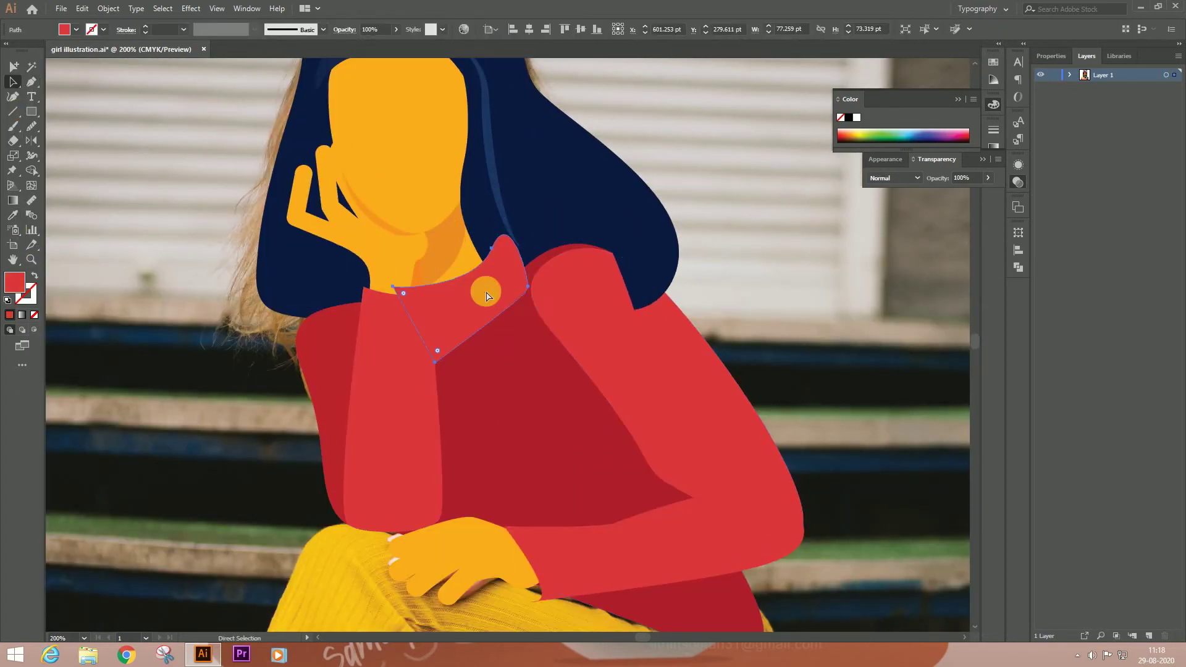
click(527, 285)
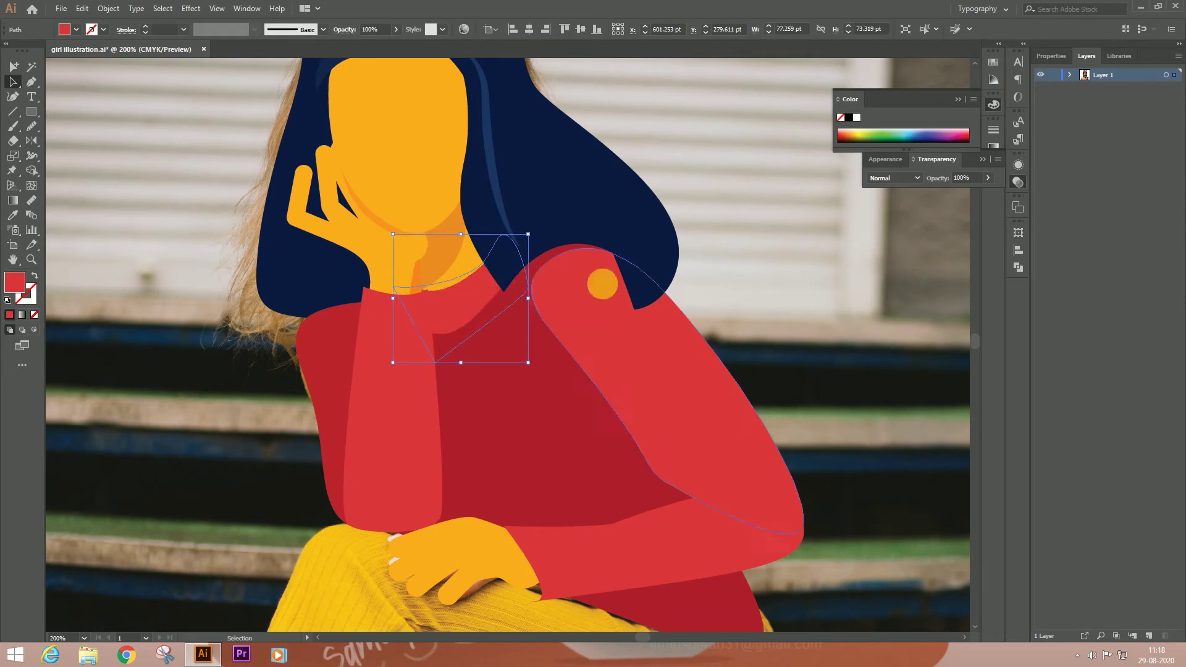
- Adjust a collar corner at the neck and pull a sleeve point down to reshape the arm
key(ctrl+plus)
drag(363, 319, 353, 314)
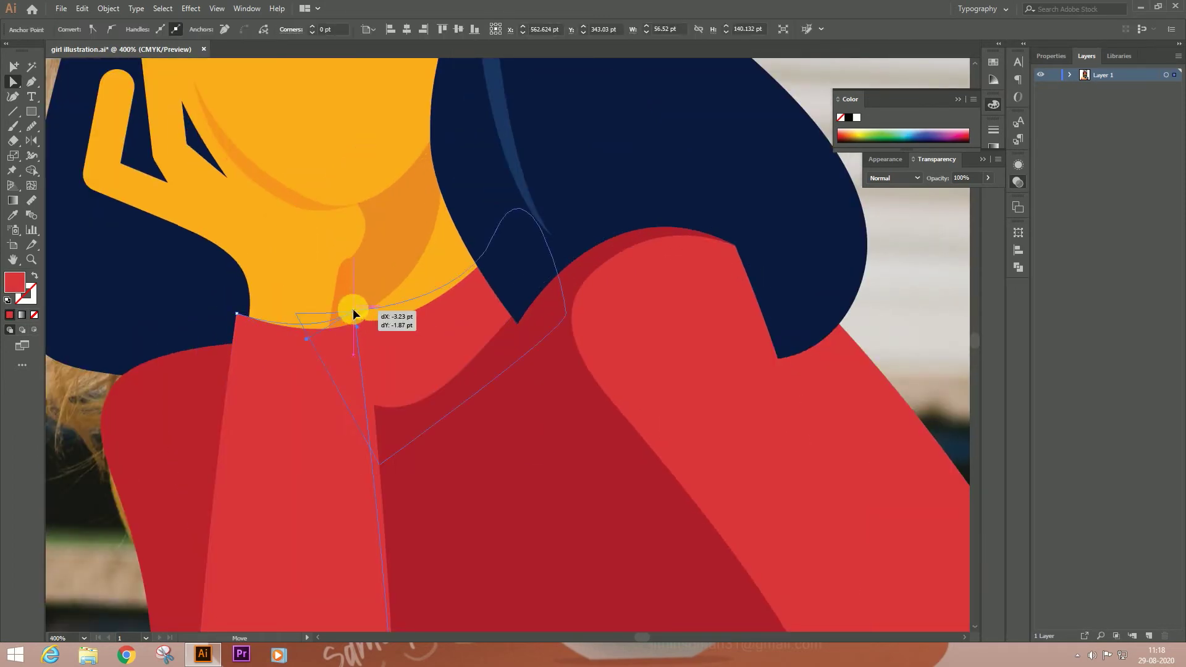
key(ctrl+minus)
key(ctrl+minus)
key(ctrl+minus)
key(ctrl+minus)
key(ctrl+plus)
key(ctrl+plus)
drag(588, 335, 594, 366)
- Finish reshaping the sleeve and fill the forearm with a lighter red
click(502, 276)
click(501, 343)
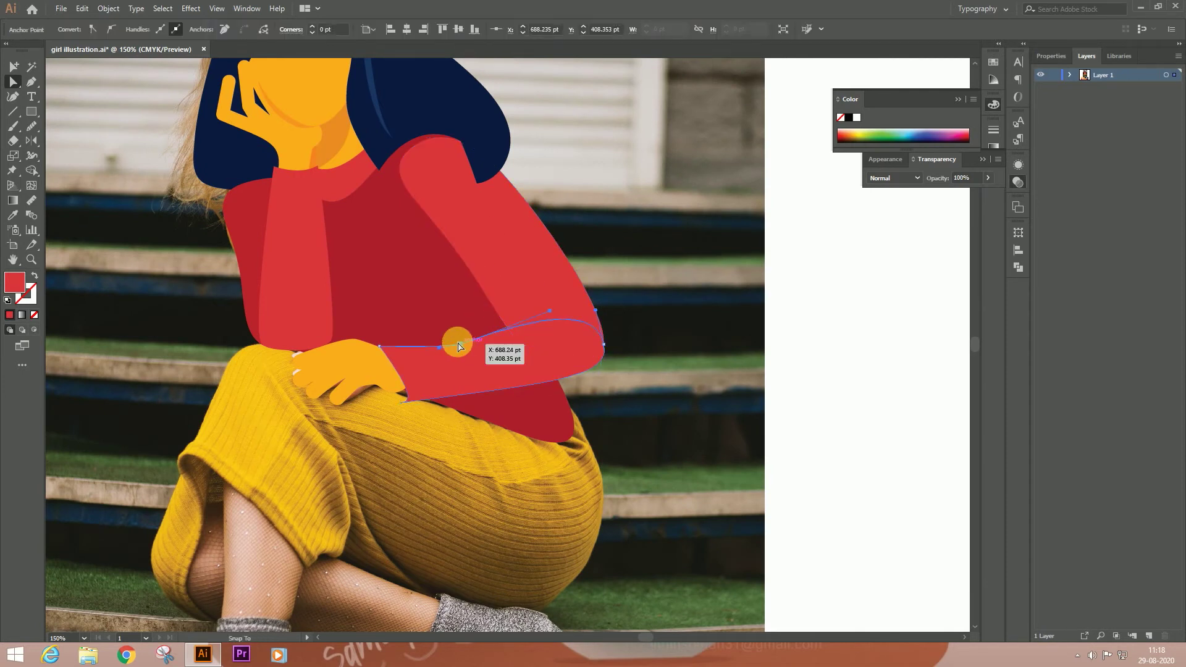
key(ctrl+shift+a)
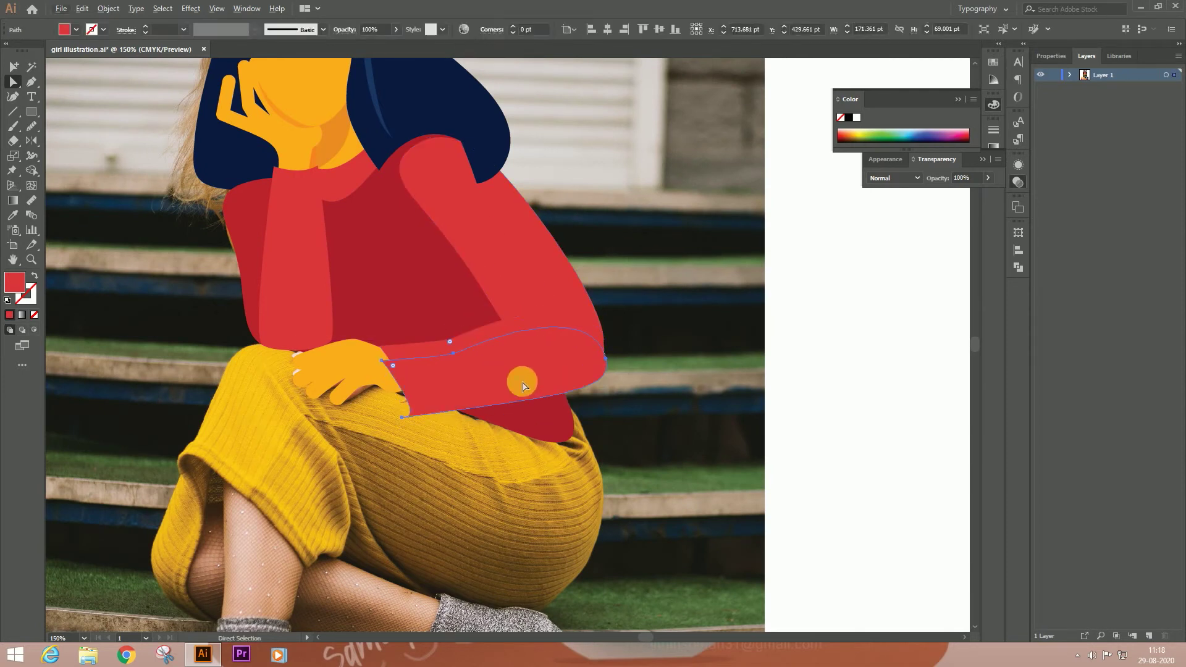
key(v)
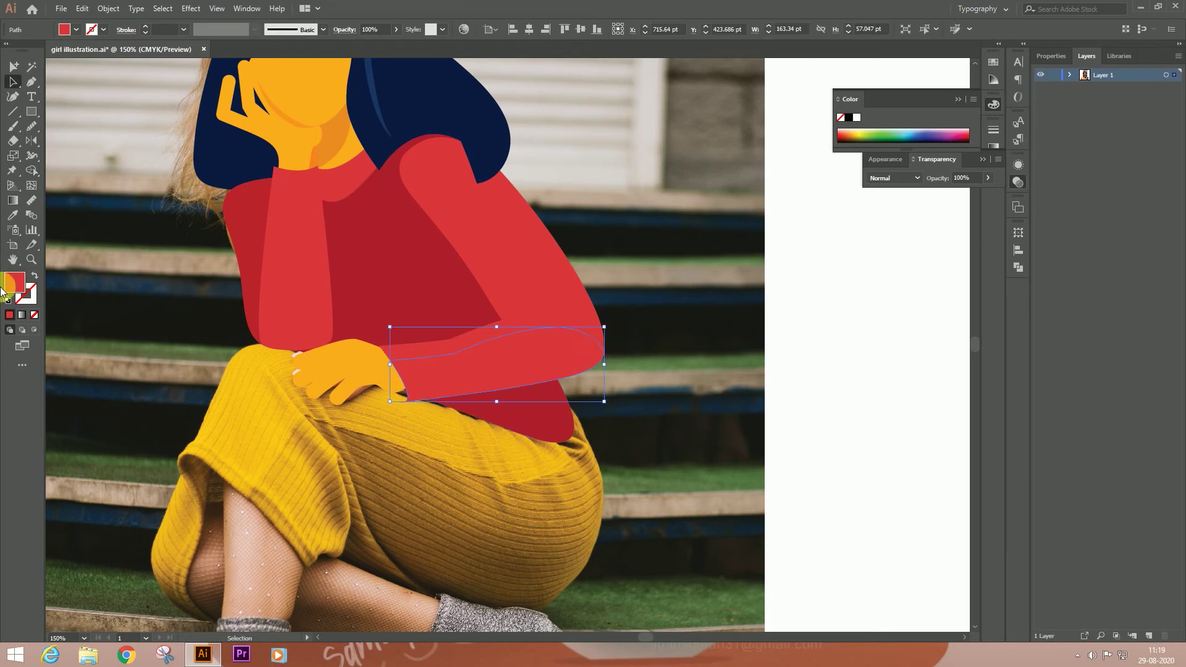
key(g)
double_click(15, 282)
click(1064, 300)
- Apply a rough art brush to the forearm and expand it into shapes
key(v)
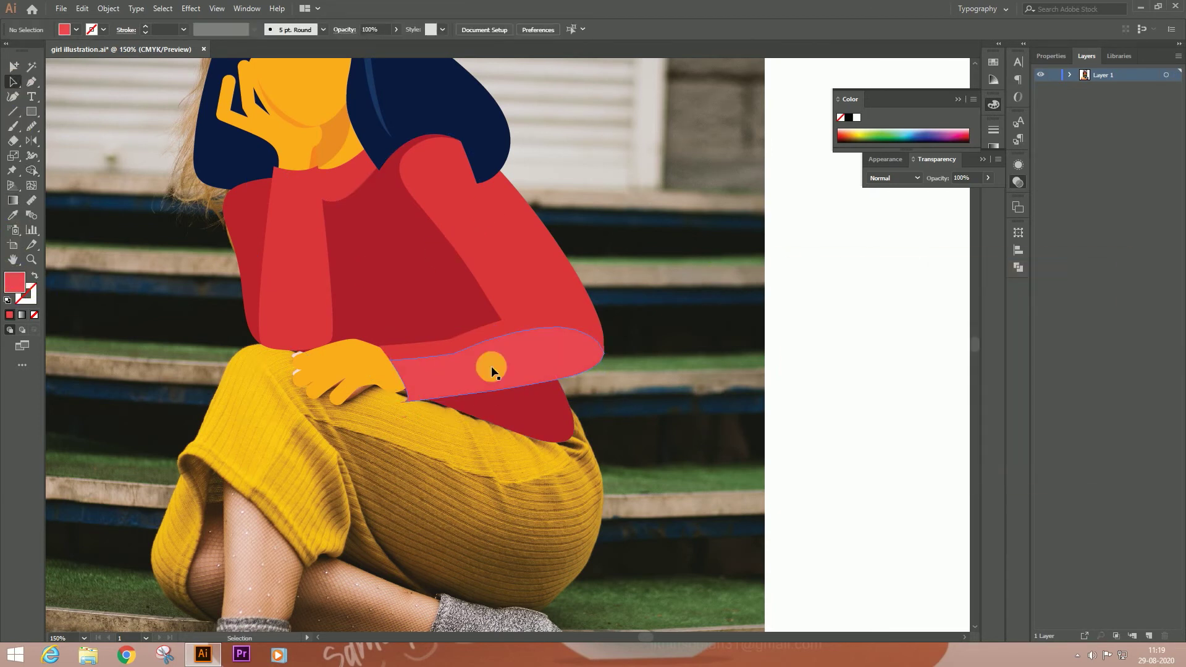
click(322, 29)
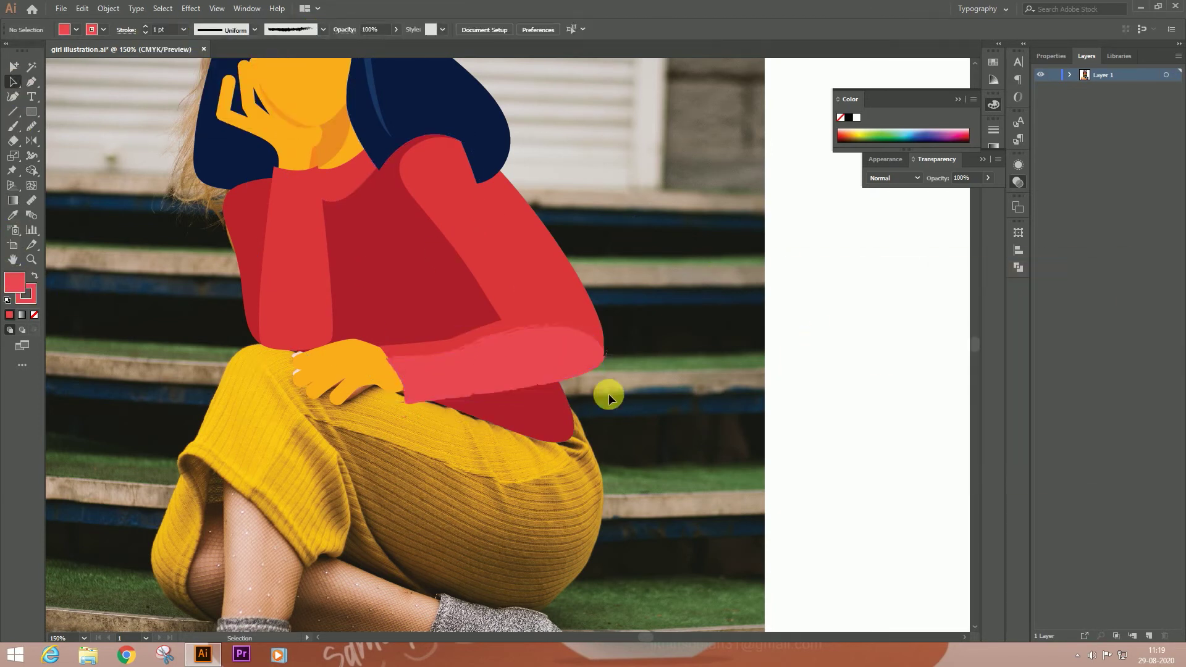
click(1017, 267)
click(108, 8)
click(136, 150)
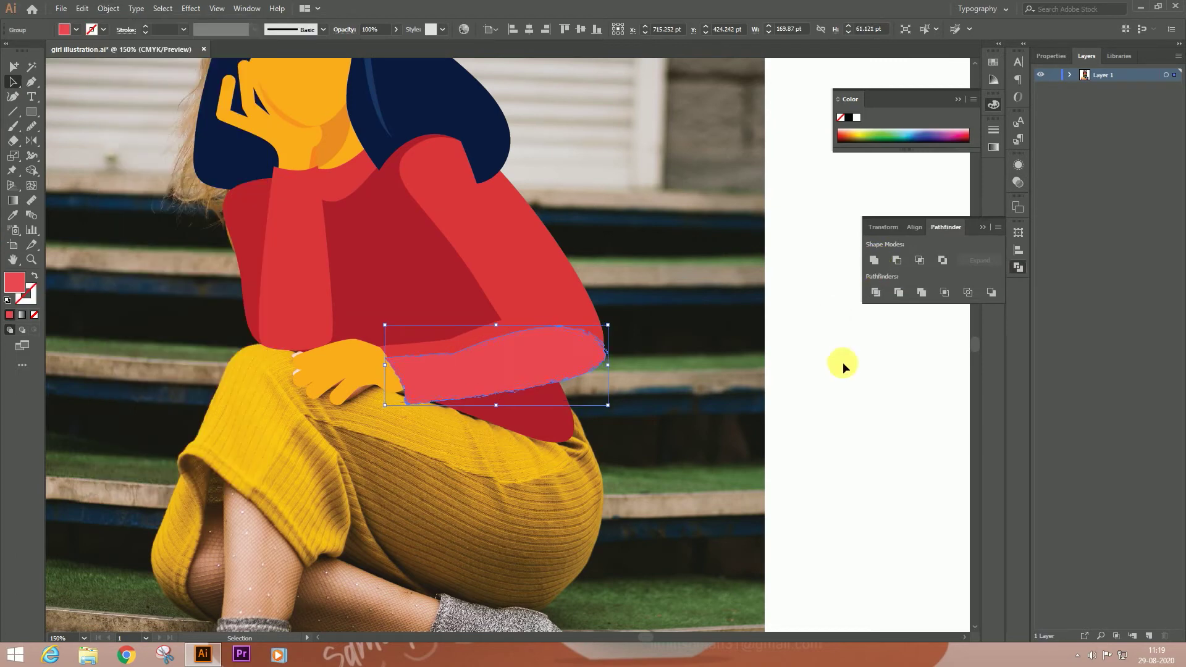
- Move the forearm piece over the knee and merge the pieces with Shape Builder
key(ctrl+plus)
drag(637, 344, 661, 370)
key(shift+m)
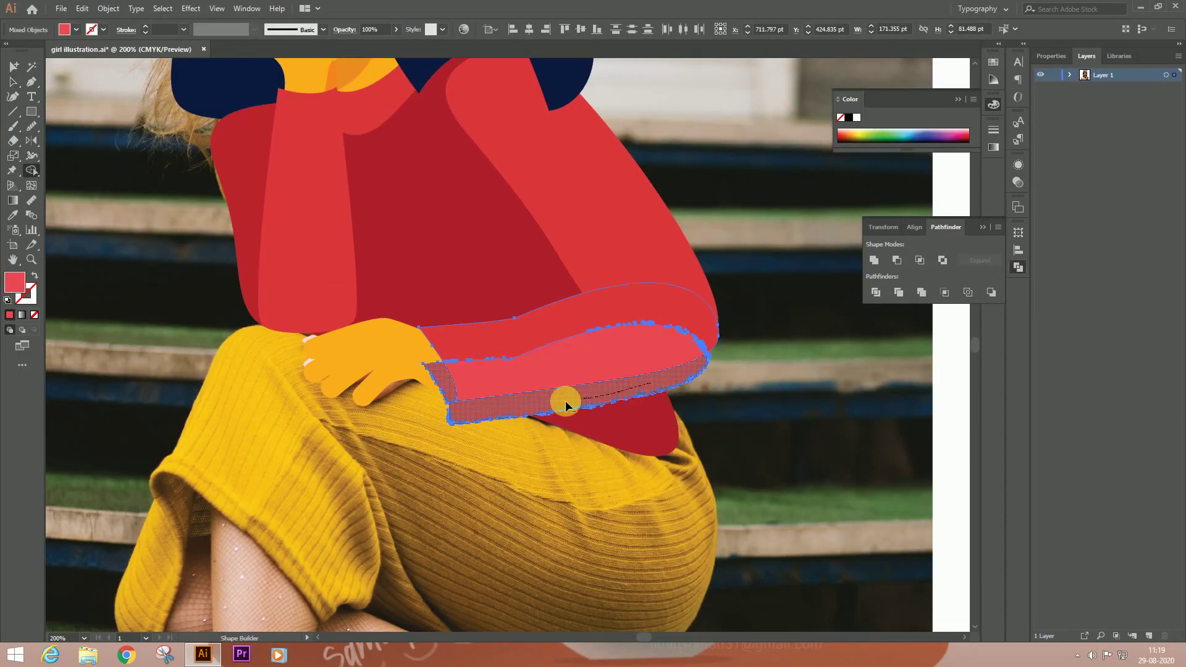
click(566, 401)
key(a)
key(ctrl+shift+a)
- Nudge a hand anchor to meet the sleeve edge and check the sleeve group
drag(529, 392, 794, 424)
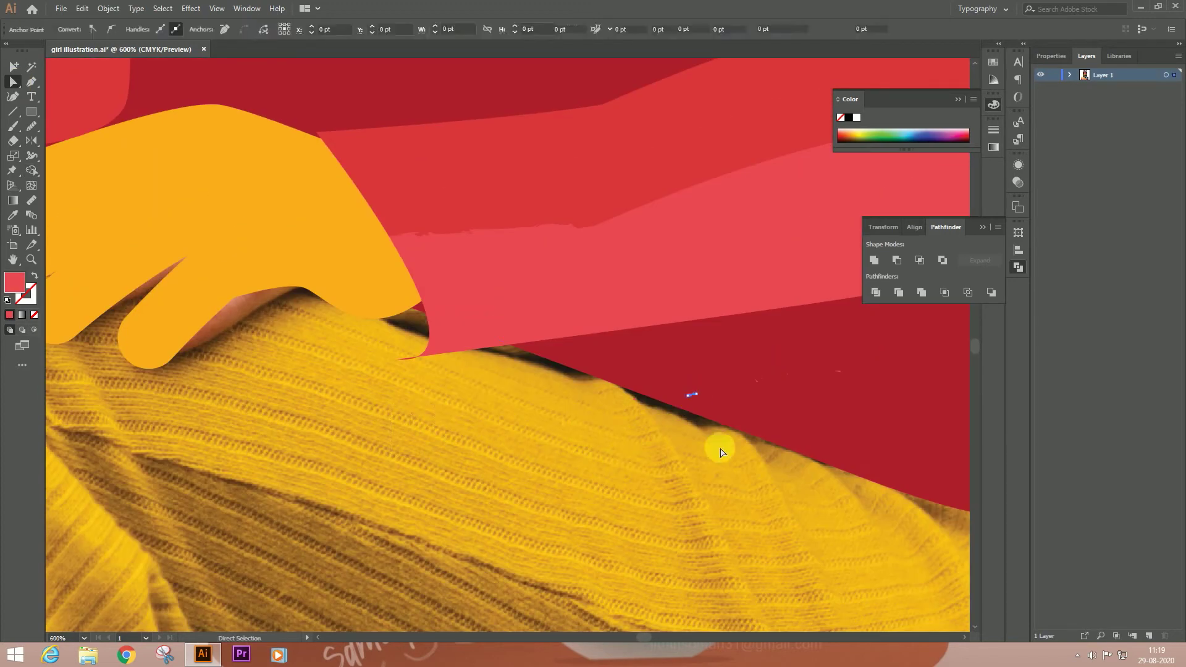
scroll(752, 455, up, 2)
scroll(752, 456, right, 3)
drag(220, 180, 220, 184)
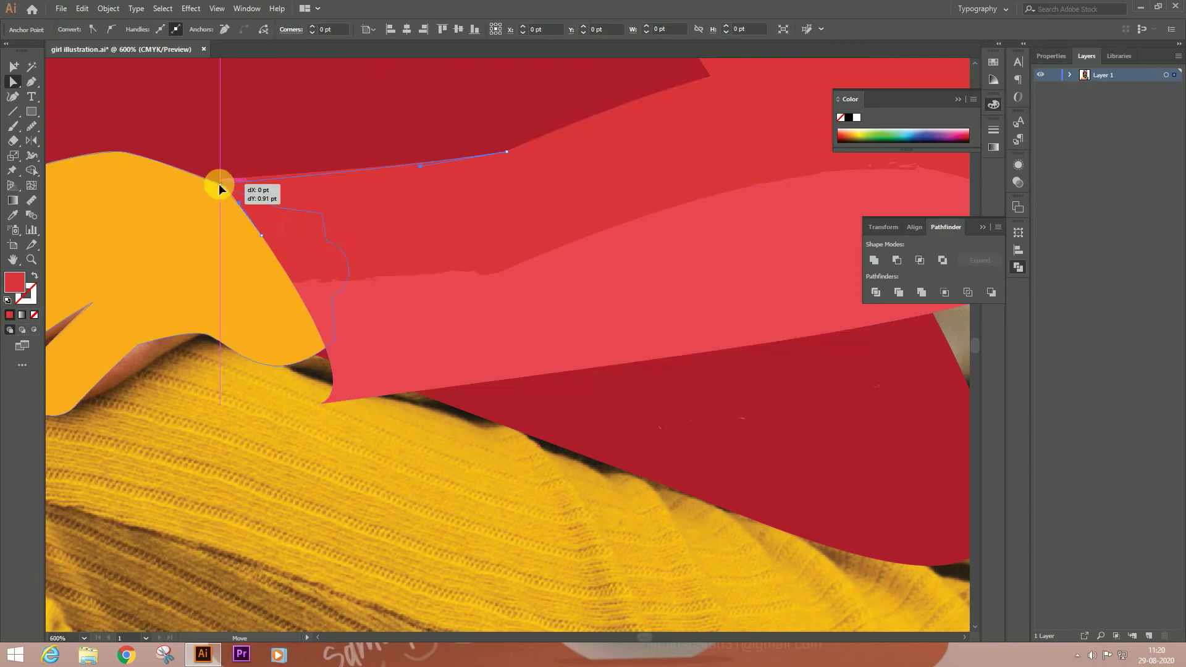
scroll(564, 394, right, 3)
key(v)
click(587, 418)
double_click(596, 425)
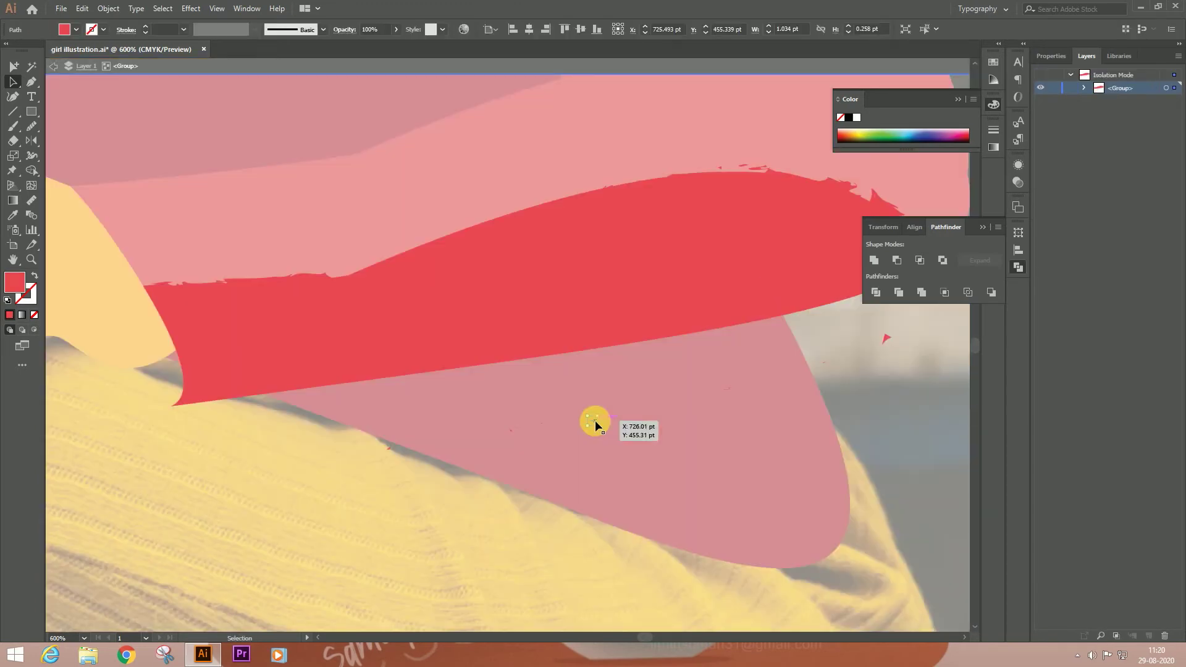
key(Escape)
key(ctrl+minus)
key(ctrl+minus)
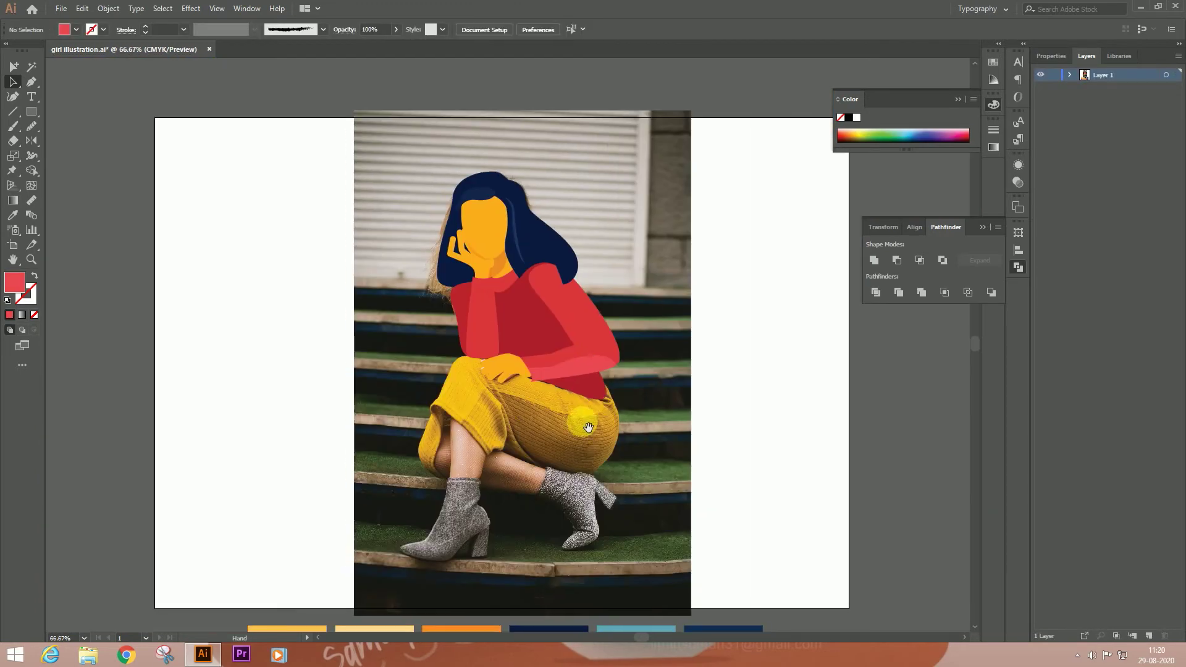
- Draw a shadow shape in the skirt slit and eyedrop the hair's navy into it
key(p)
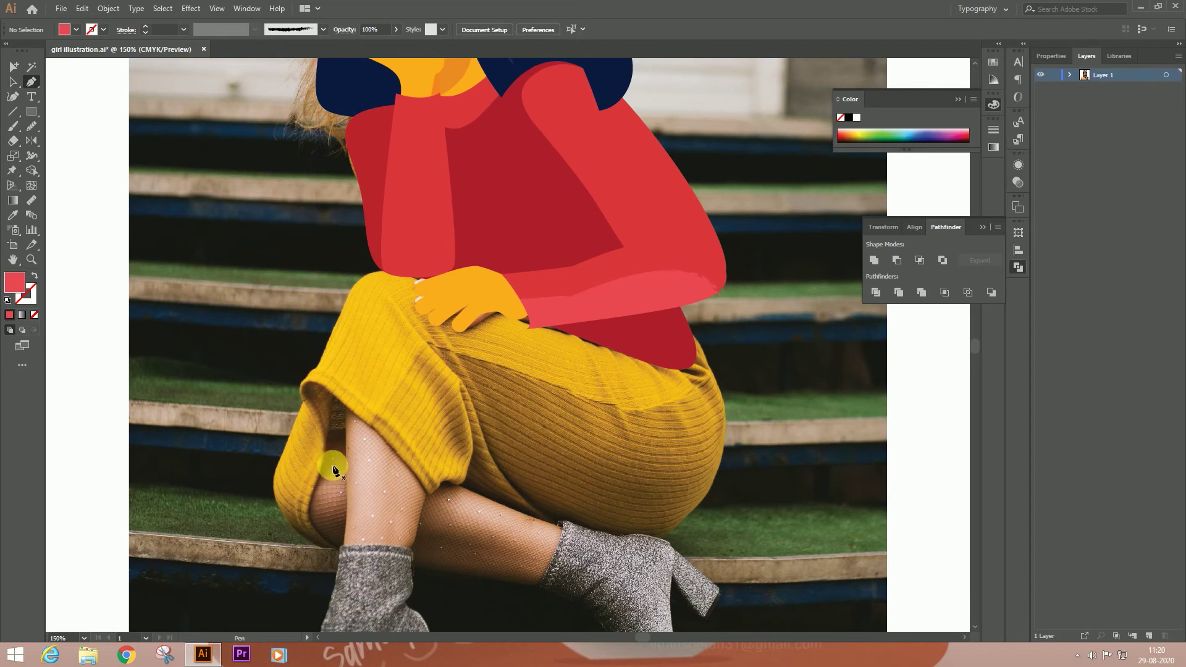
click(338, 472)
drag(310, 378, 339, 400)
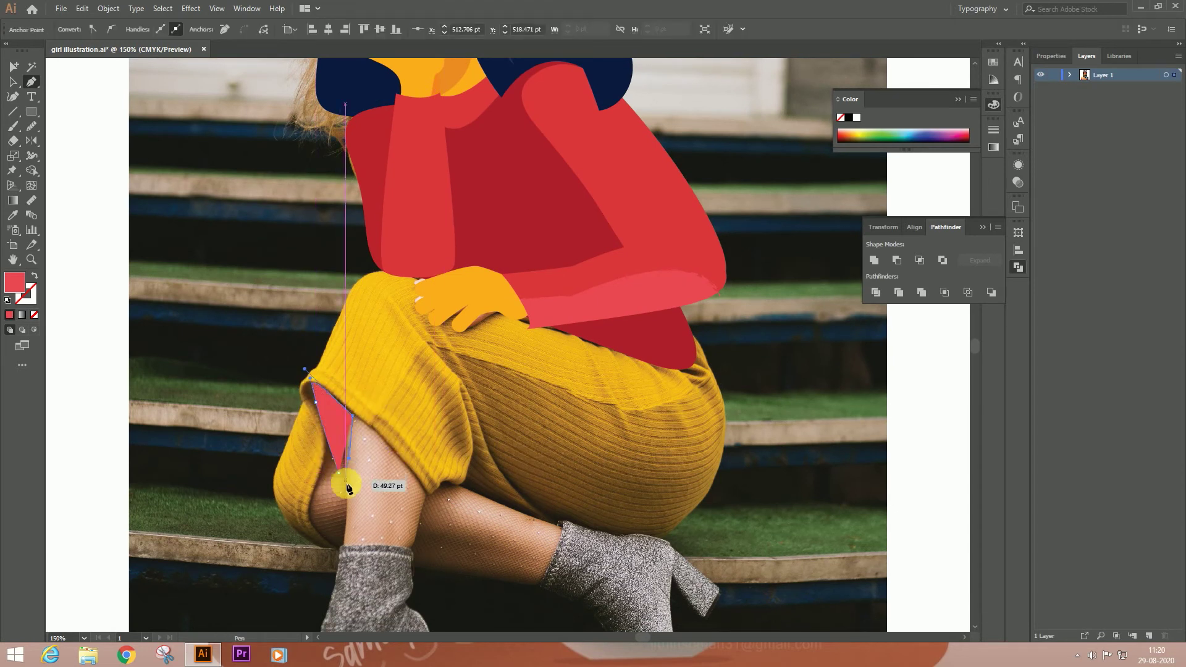
key(i)
click(371, 77)
ctrl+click(451, 440)
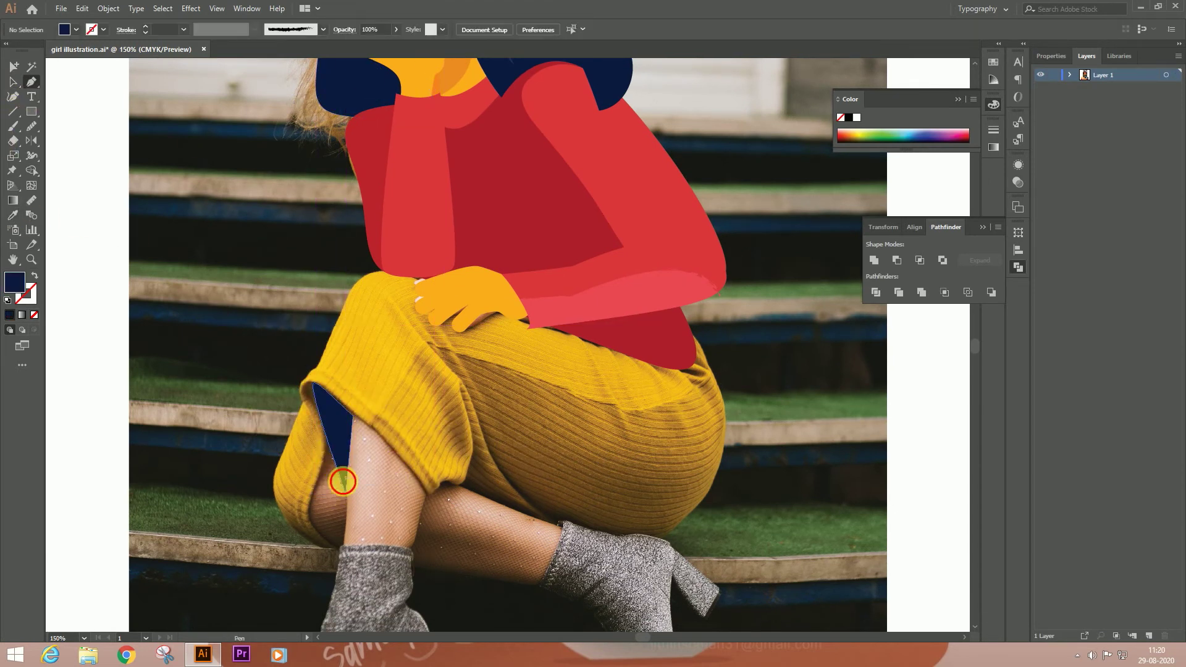
- Trace the skirt outline from the slit along the waist and around the hip
click(342, 481)
drag(307, 377, 316, 371)
click(371, 262)
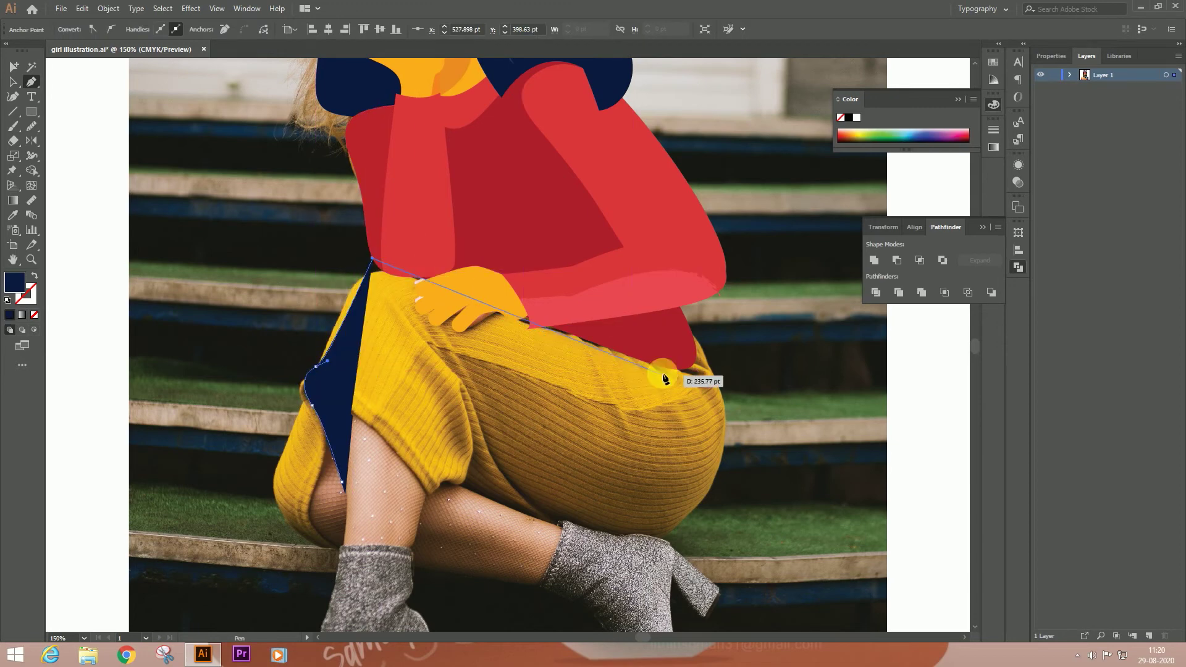
click(686, 322)
click(708, 363)
click(726, 432)
drag(655, 534, 587, 514)
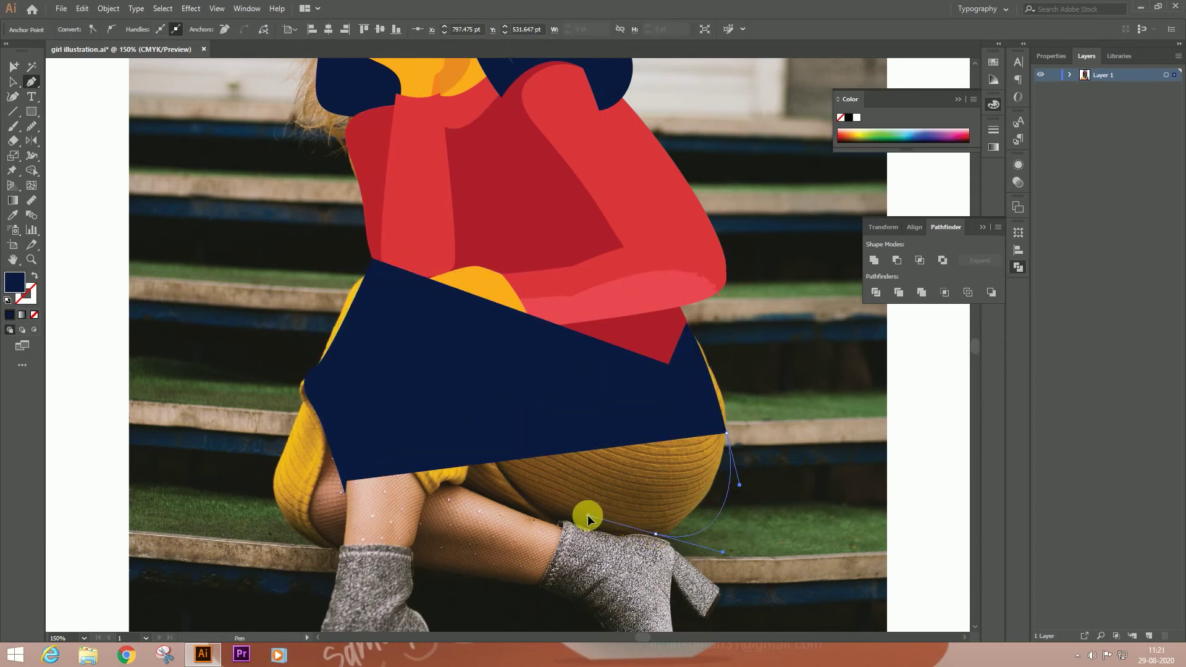
- Close the skirt outline at the slit and fill it with the teal swatch
key(shift+x)
drag(465, 434, 440, 488)
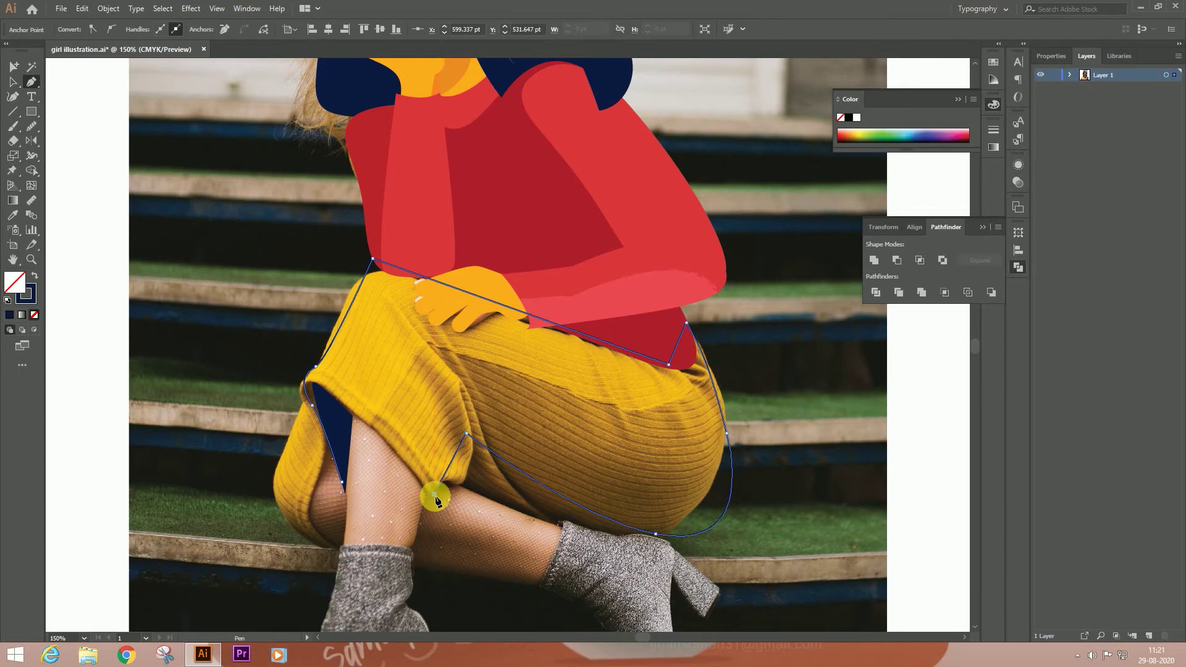
click(341, 481)
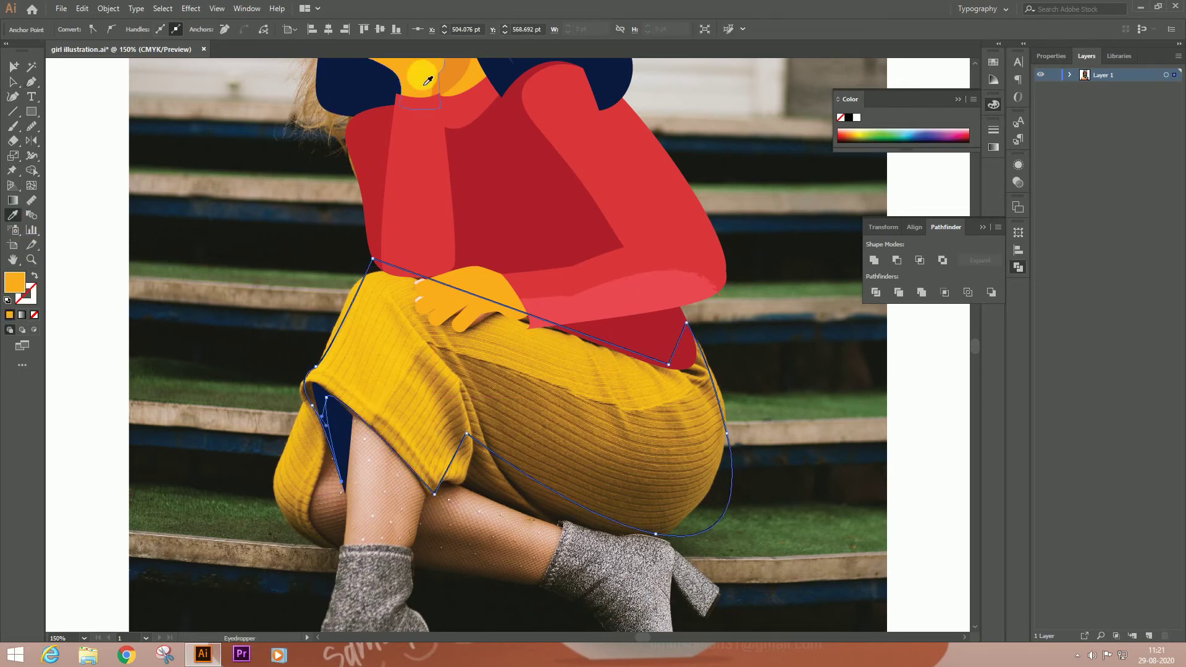
key(ctrl+minus)
key(ctrl+minus)
key(ctrl+minus)
click(559, 455)
key(ctrl+plus)
key(ctrl+plus)
key(ctrl+plus)
click(450, 325)
- Draw a fold shape across the lower right skirt and darken it with a blend mode
key(p)
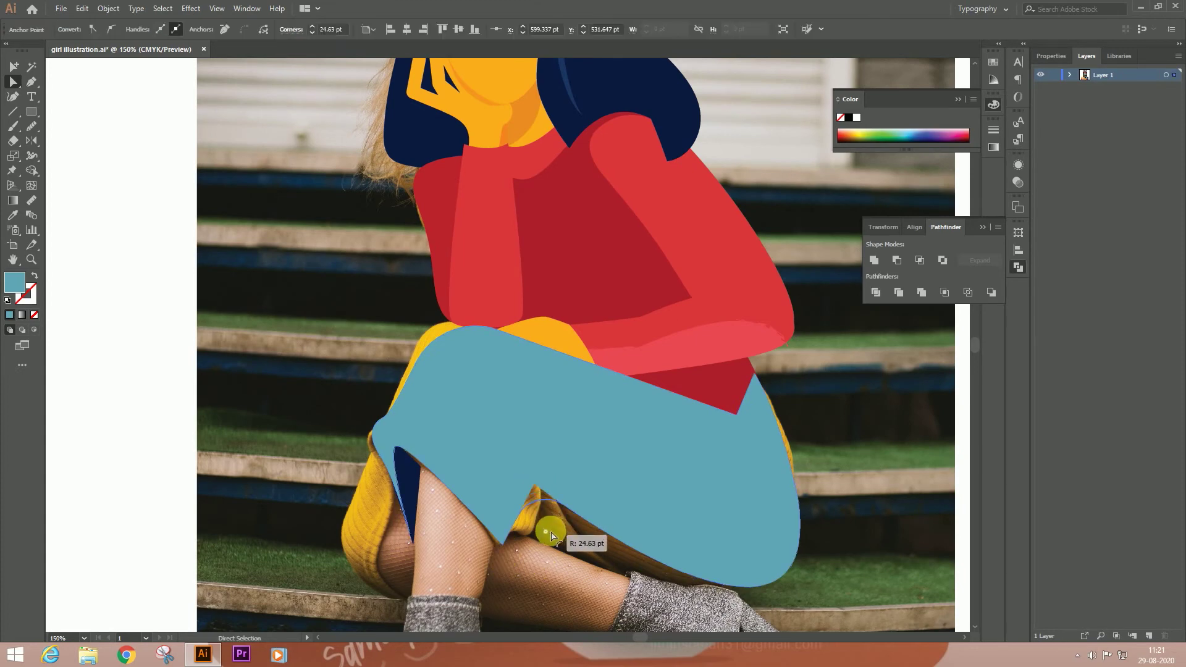
scroll(513, 479, down, 3)
key(ctrl+minus)
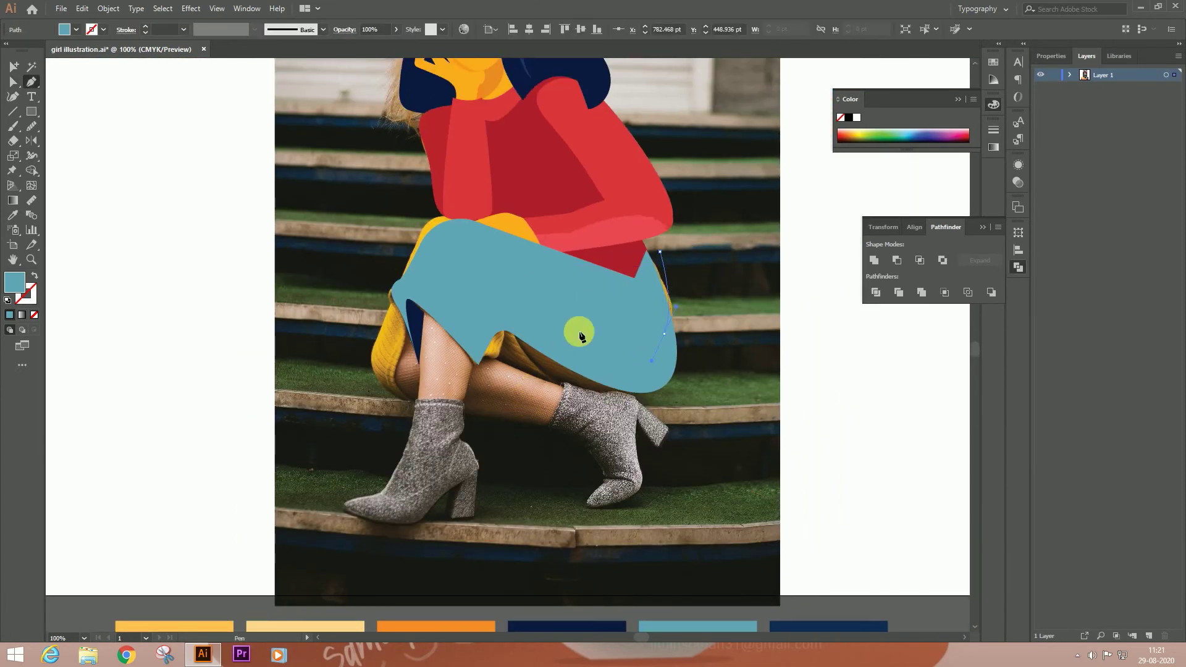
click(505, 290)
click(521, 347)
drag(683, 430, 738, 425)
click(660, 251)
key(shift+m)
click(1018, 182)
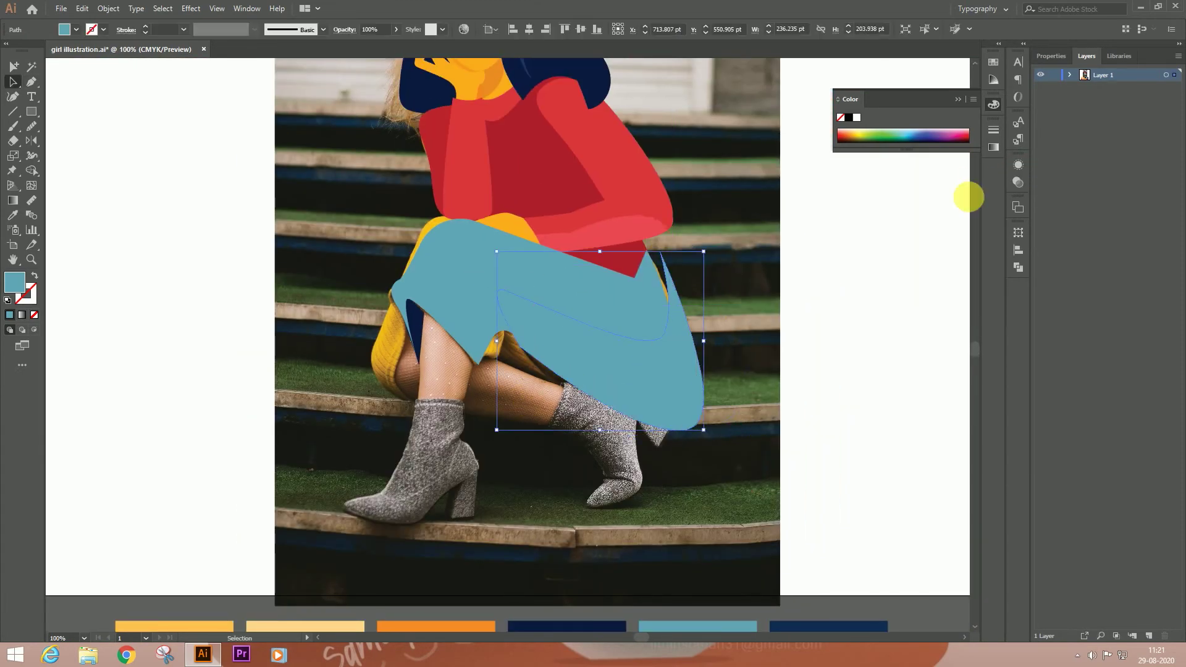
click(894, 177)
click(899, 227)
- Draw a left skirt flap down the leg and give it a teal fill
scroll(595, 378, down, 2)
key(ctrl+plus)
key(p)
drag(575, 251, 531, 229)
click(478, 198)
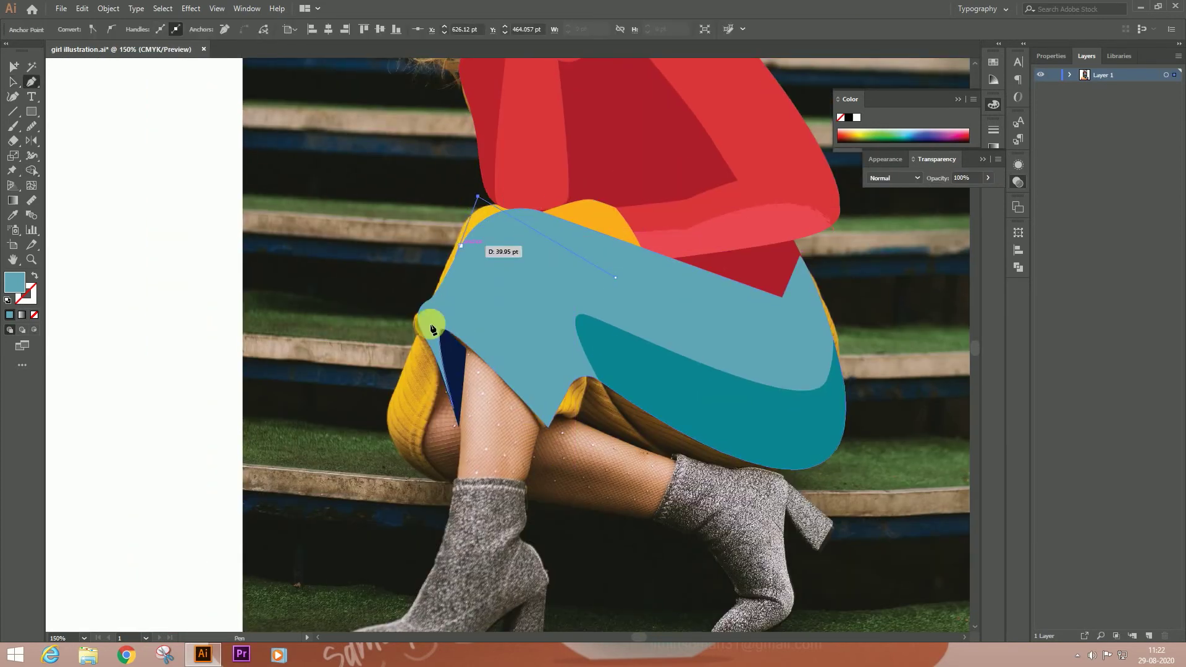
click(378, 449)
drag(458, 486, 524, 410)
click(24, 80)
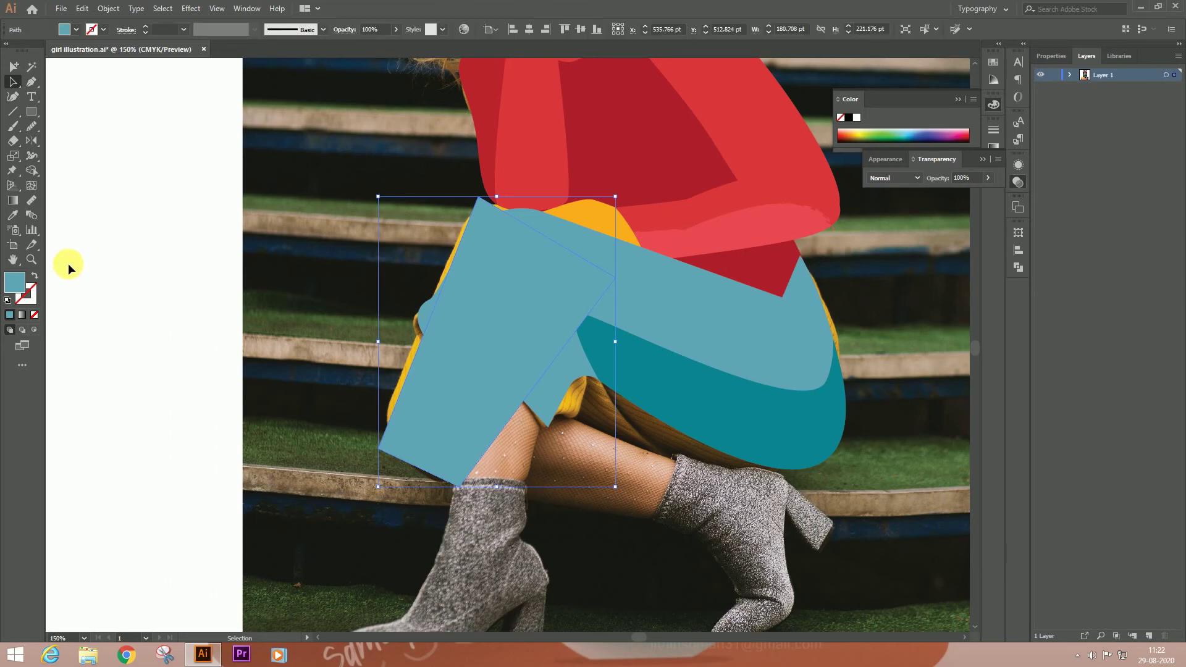
double_click(15, 282)
click(873, 344)
key(Return)
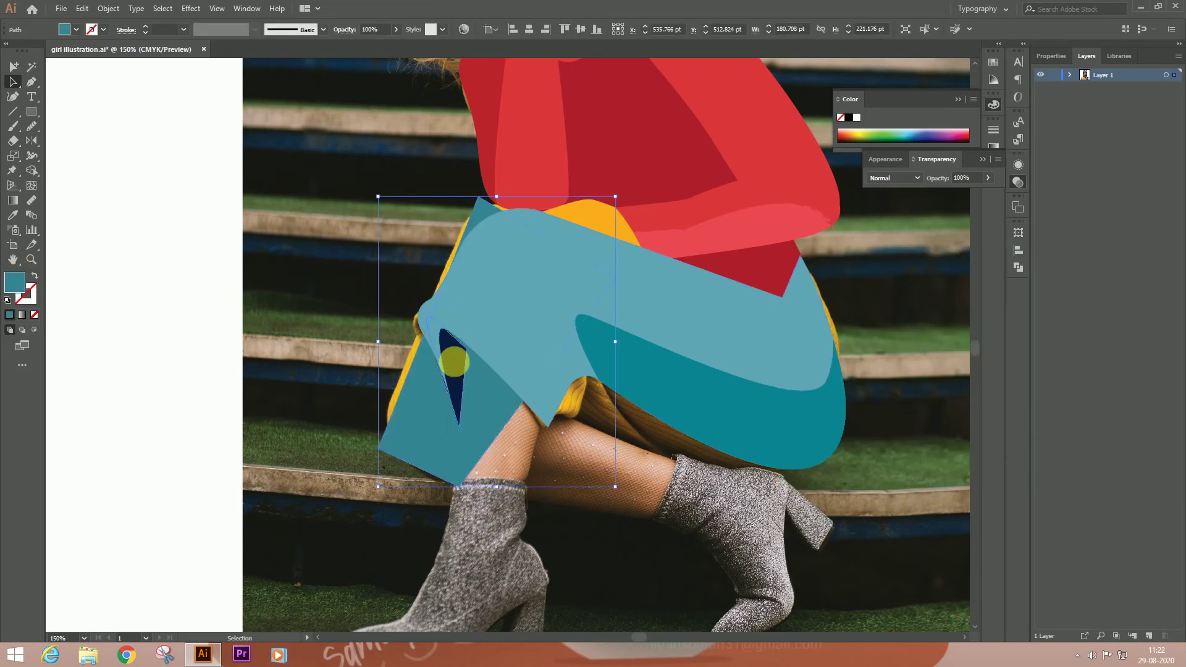
- Round the flap's lower corner and begin outlining the front shin down to the boot
click(478, 199)
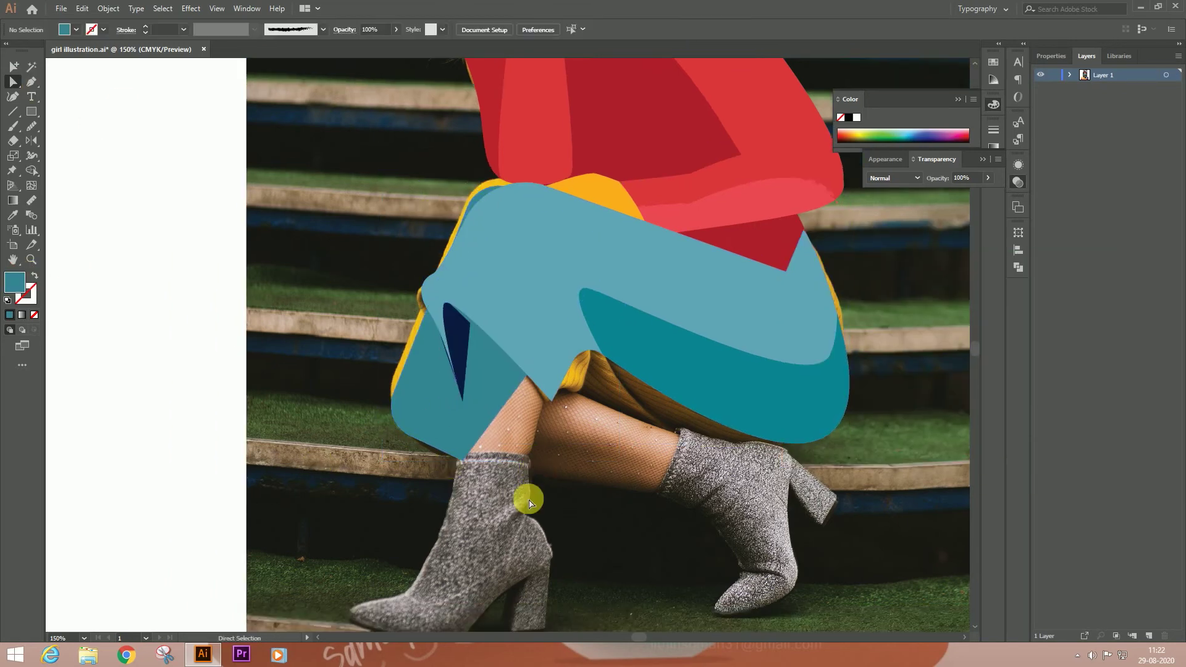
drag(526, 495, 589, 475)
click(488, 264)
click(484, 365)
click(483, 482)
click(541, 482)
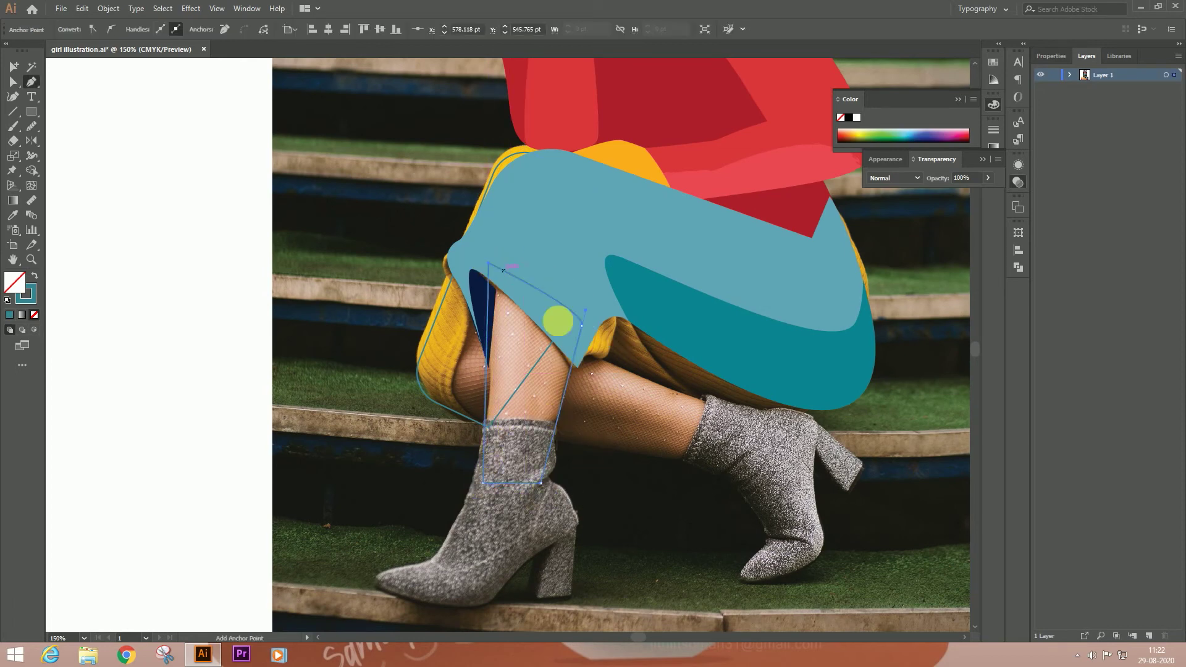
- Close the front shin path and fill it with the orange swatch
click(488, 263)
click(13, 215)
click(432, 397)
click(13, 81)
- Pen-trace the front boot outline from the top of the shaft around the heel and toe
key(p)
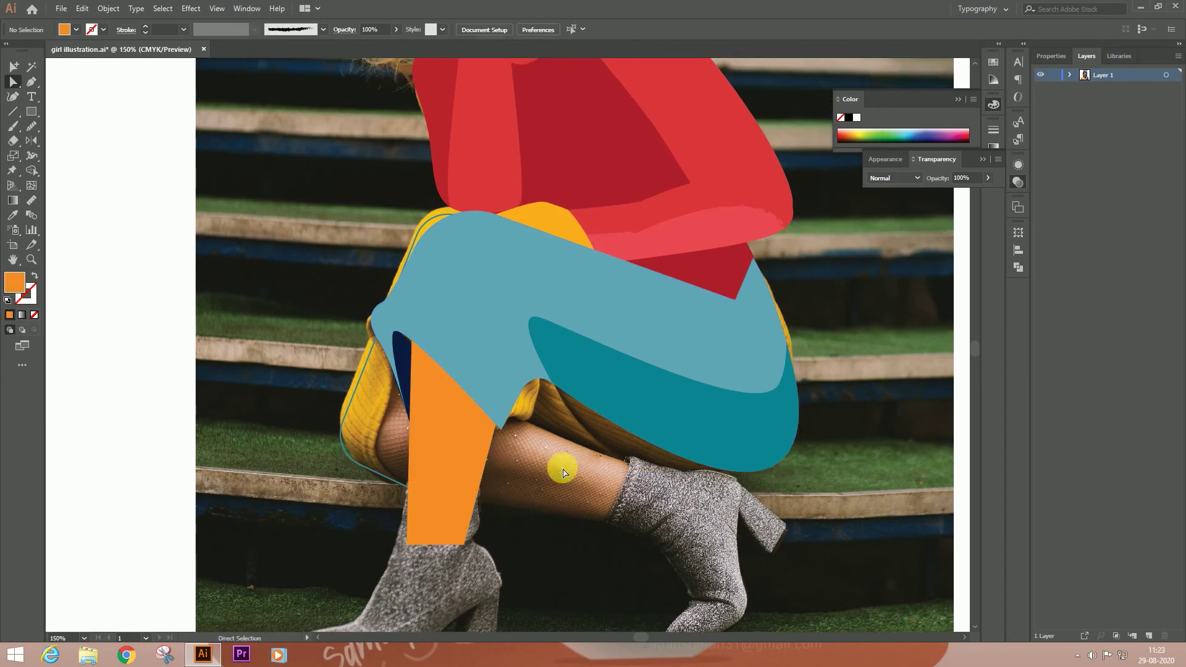
drag(498, 485, 564, 443)
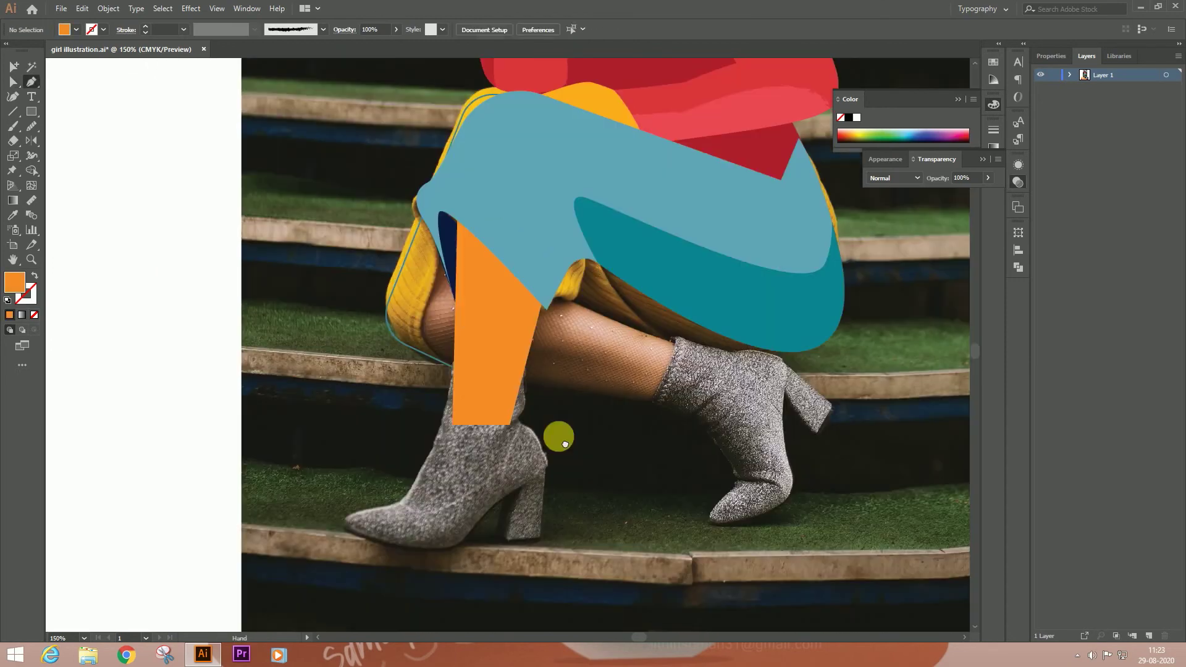
click(527, 360)
click(524, 425)
mouse_move(513, 499)
mouse_down()
mouse_move(655, 245)
mouse_move(593, 302)
mouse_up()
click(548, 299)
drag(453, 285, 616, 255)
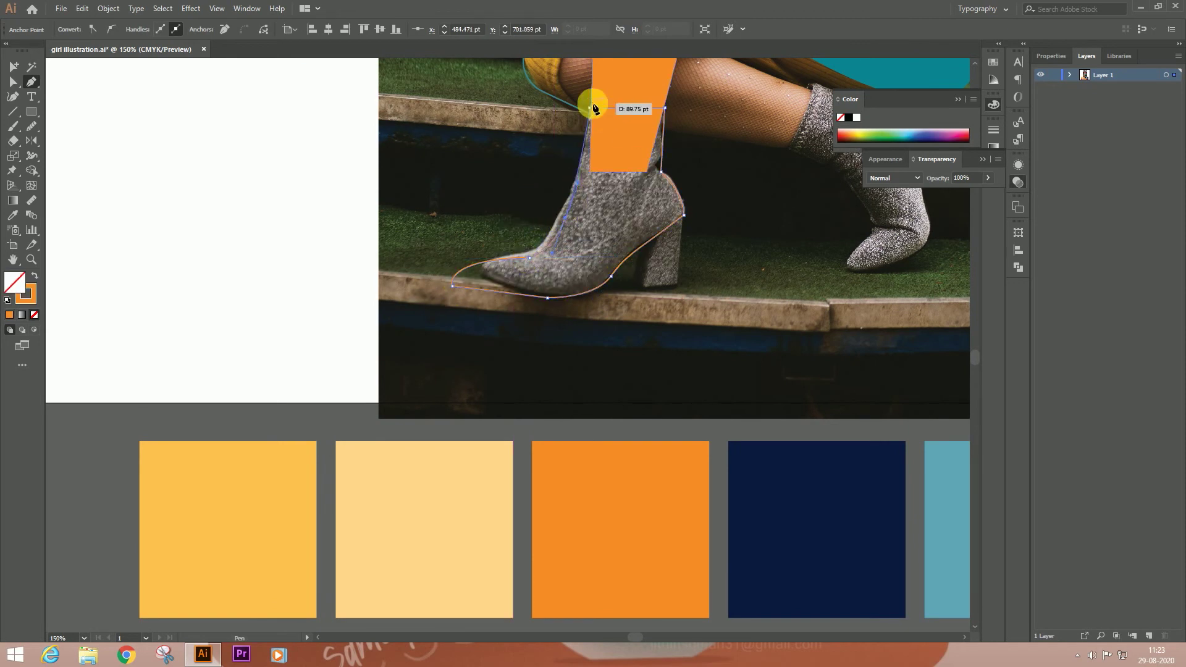
- Close the front boot outline and fill it with the navy swatch
click(594, 108)
drag(594, 108, 528, 139)
click(751, 550)
key(ctrl+shift+a)
- Draw a heel shape on the boot and fill it with the lighter blue swatch
click(585, 277)
click(581, 322)
click(611, 305)
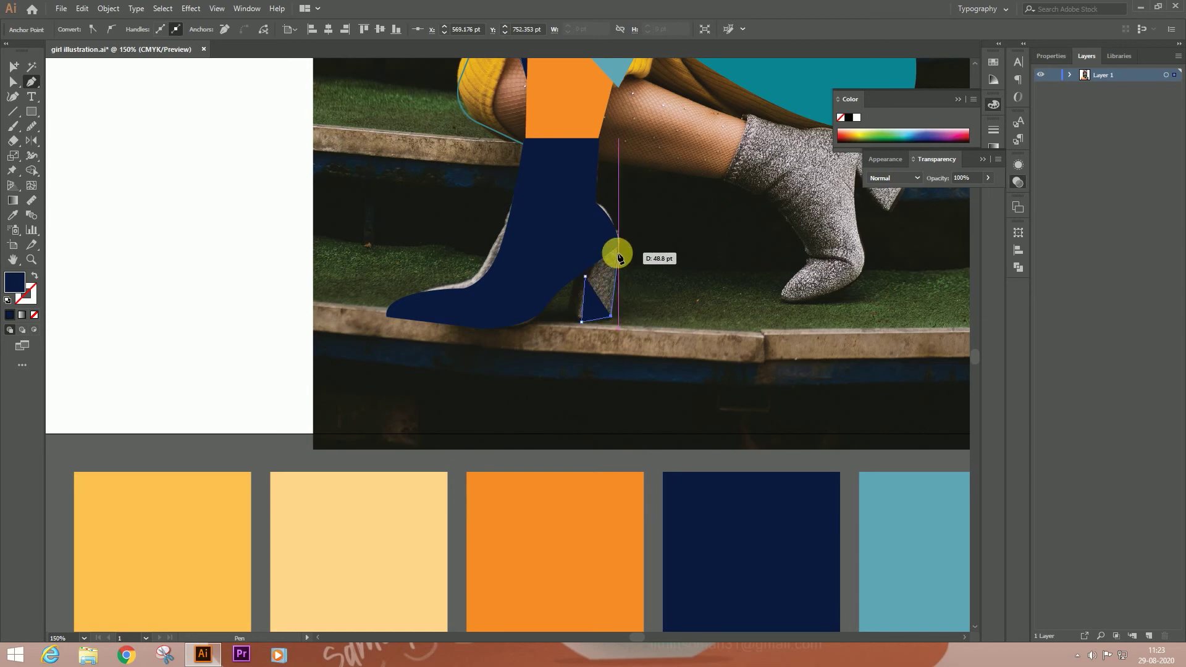
scroll(605, 394, down, 5)
click(642, 286)
key(ctrl+shift+a)
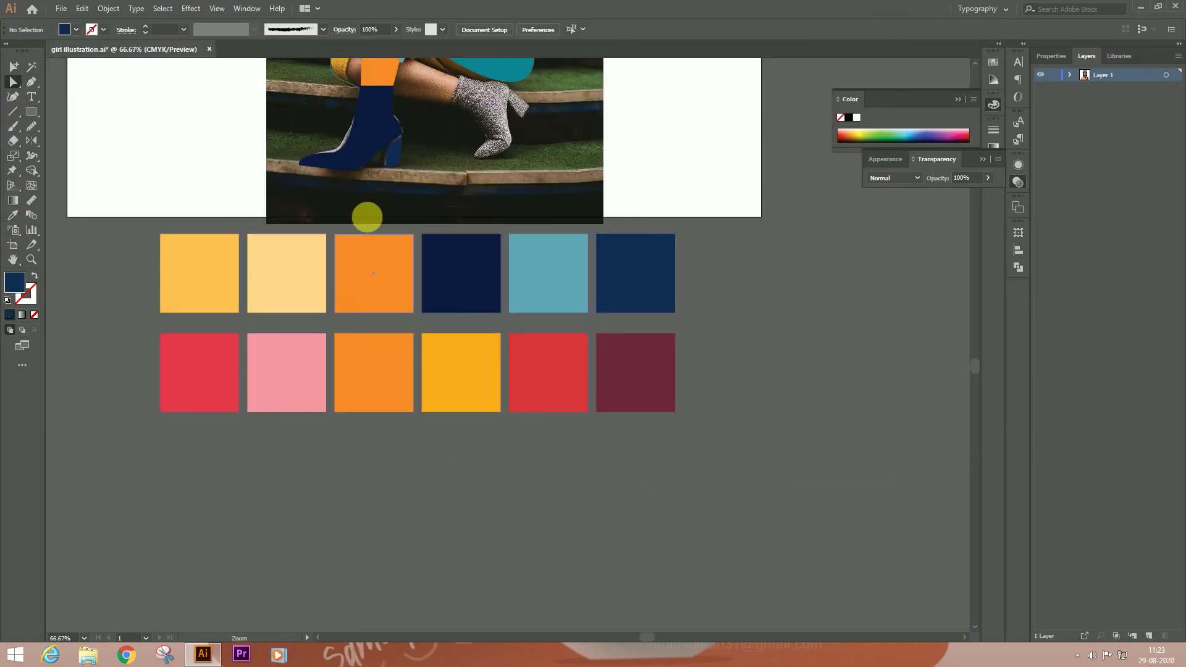
scroll(365, 217, up, 5)
- Pencil a lighter blue inner shading shape on the boot at 39% opacity
drag(557, 375, 558, 283)
shift+click(593, 344)
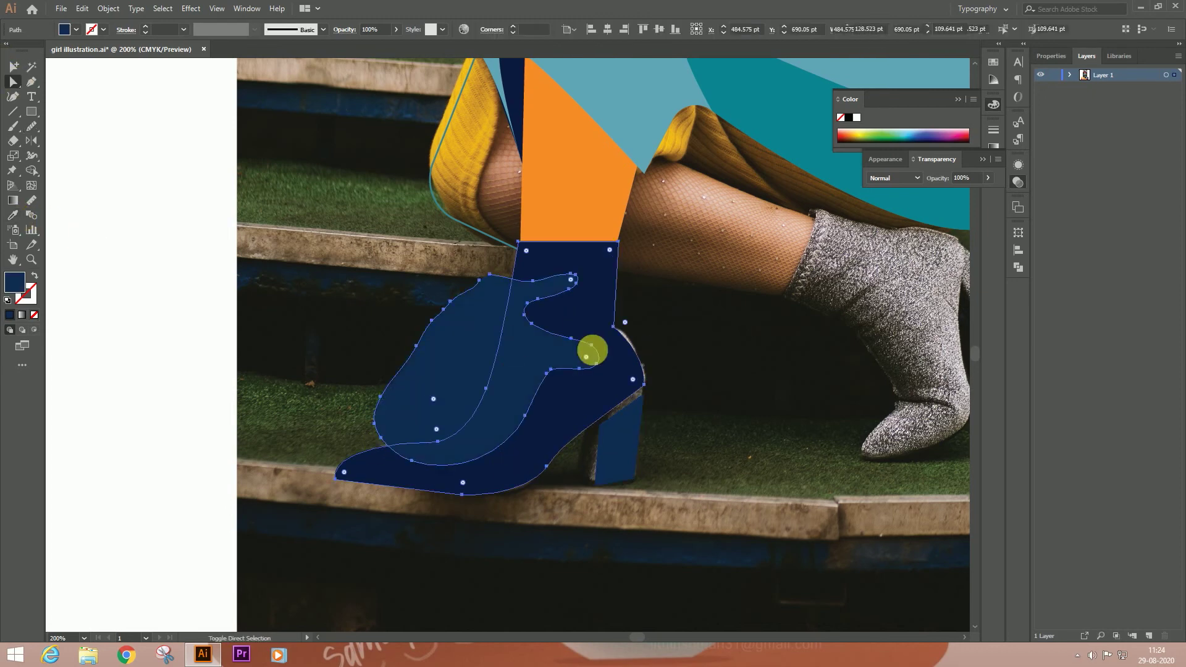
click(893, 178)
click(519, 383)
click(987, 178)
drag(987, 193, 959, 196)
click(693, 456)
- Pen a darker navy heel side panel and send it backward behind the boot
key(p)
key(ctrl+plus)
click(522, 440)
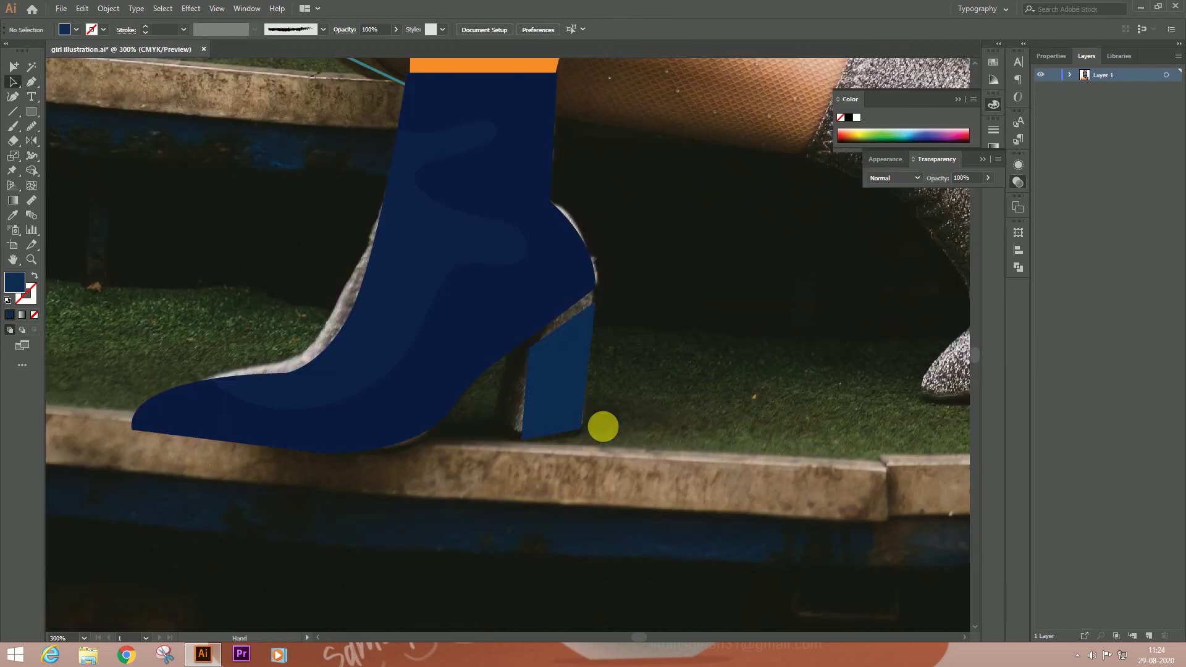
click(496, 426)
click(505, 309)
click(592, 266)
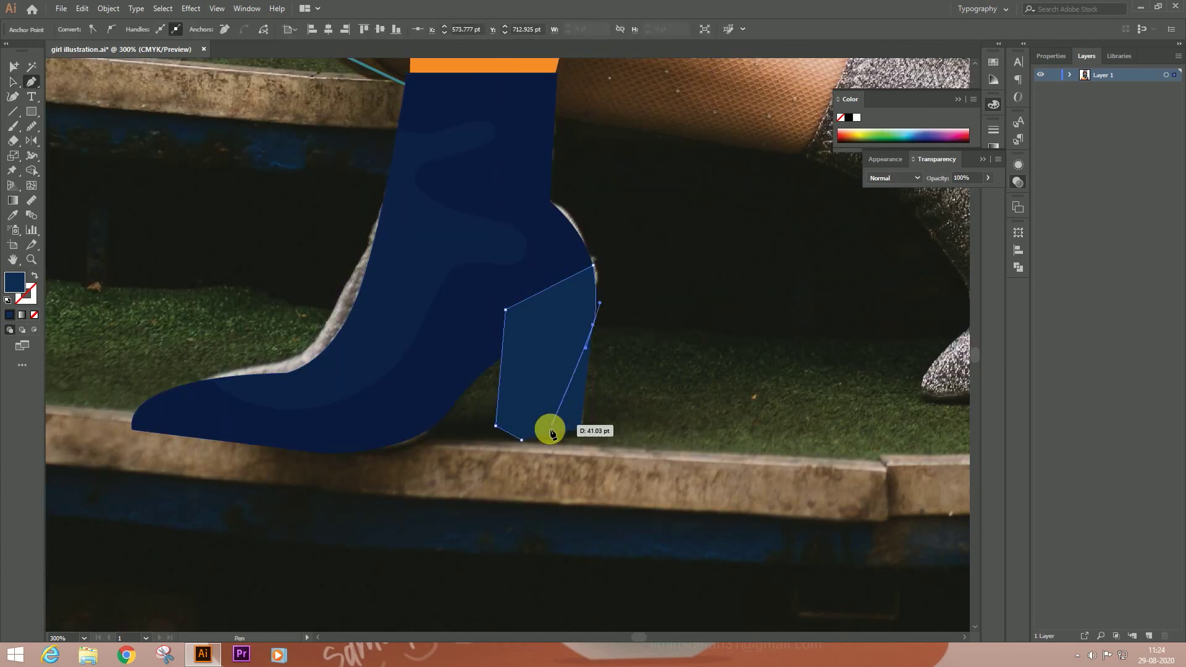
double_click(15, 282)
click(1061, 299)
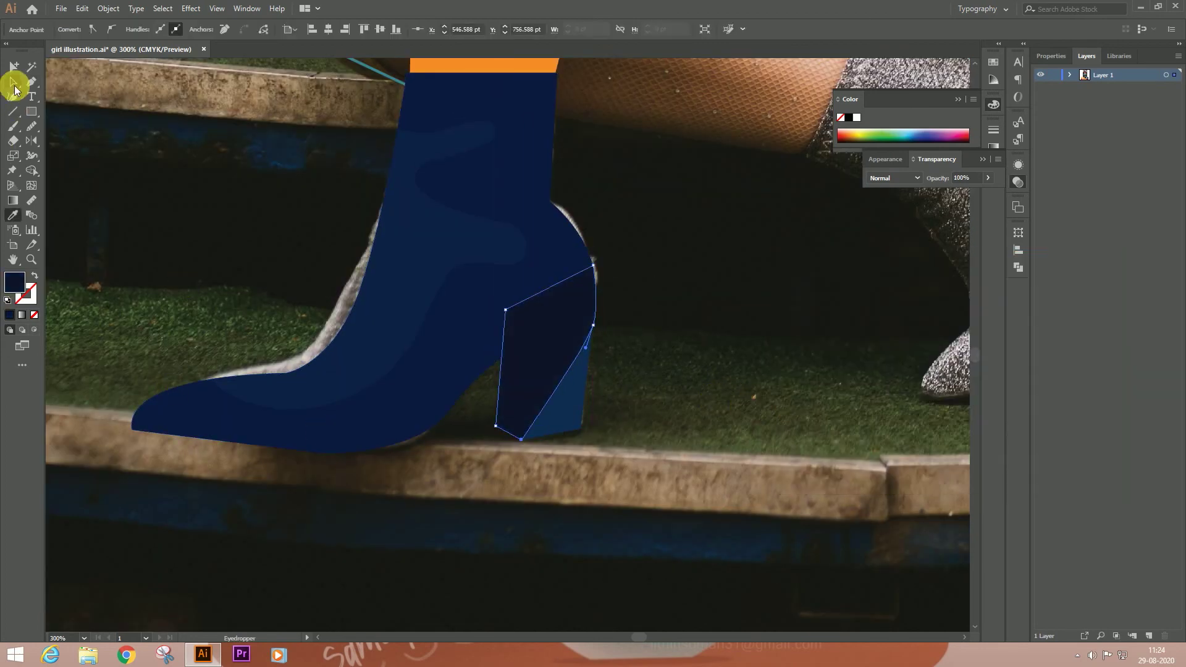
key(ctrl+shift+bracketleft)
click(13, 81)
drag(564, 344, 661, 371)
key(ctrl+minus)
key(ctrl+minus)
key(ctrl+minus)
key(ctrl+minus)
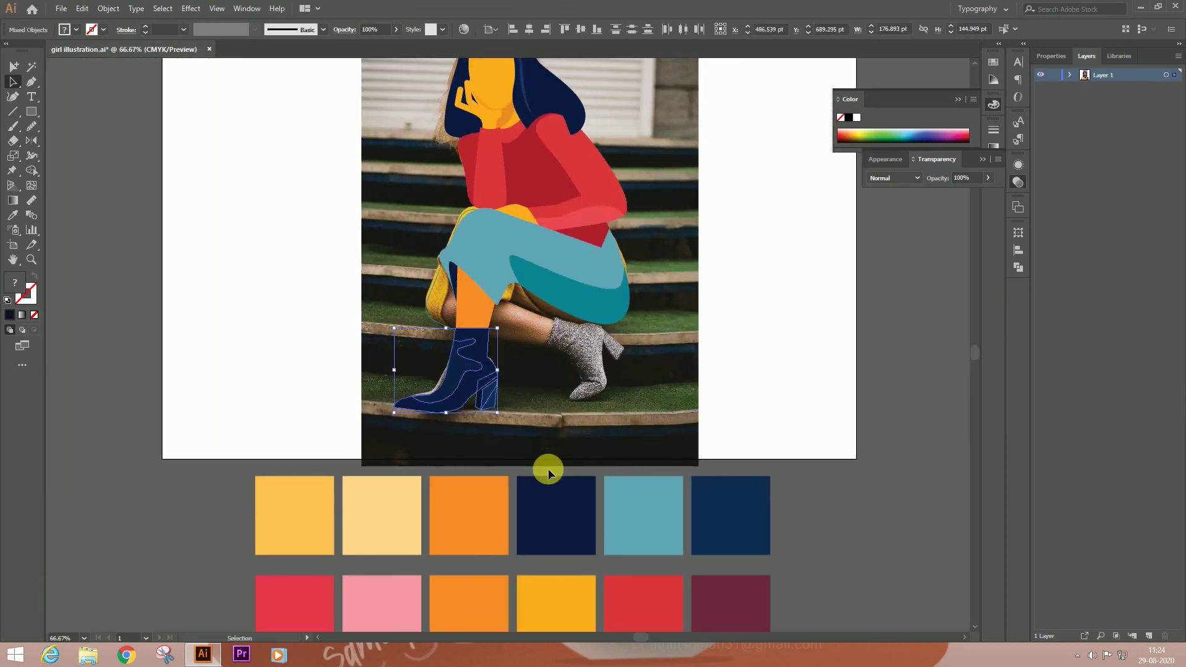
- Pen the back calf shape and fill it with a darker orange, EA7B1F
click(533, 365)
key(ctrl+plus)
click(453, 277)
drag(450, 347, 476, 362)
drag(595, 380, 610, 343)
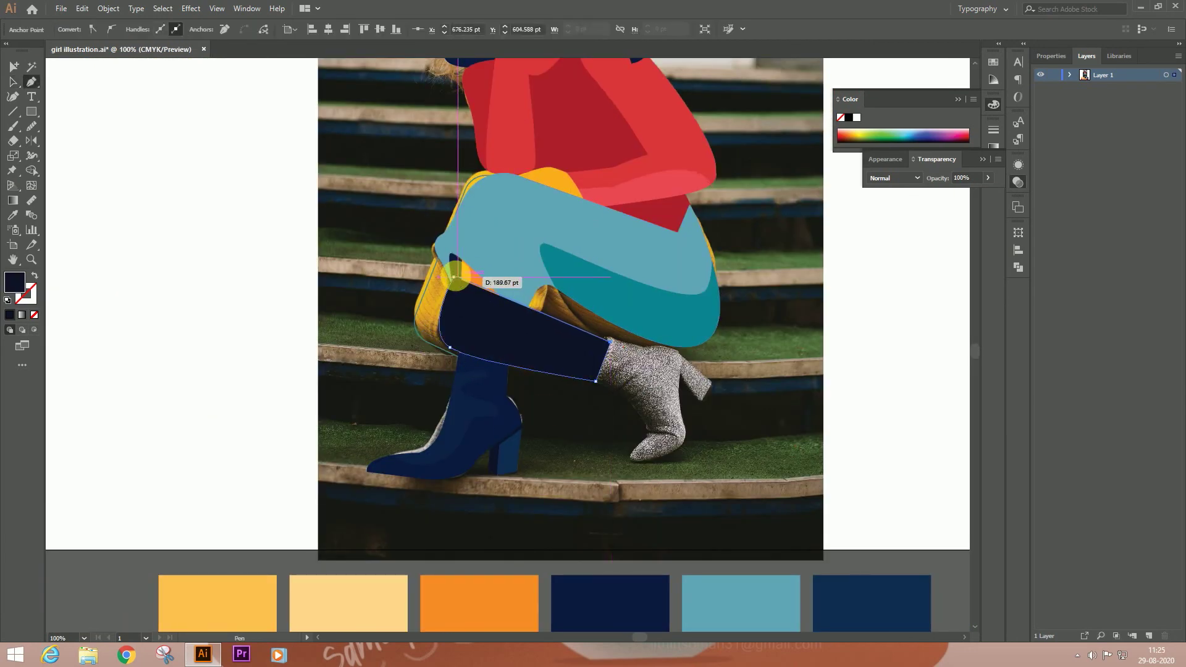
click(468, 278)
double_click(15, 282)
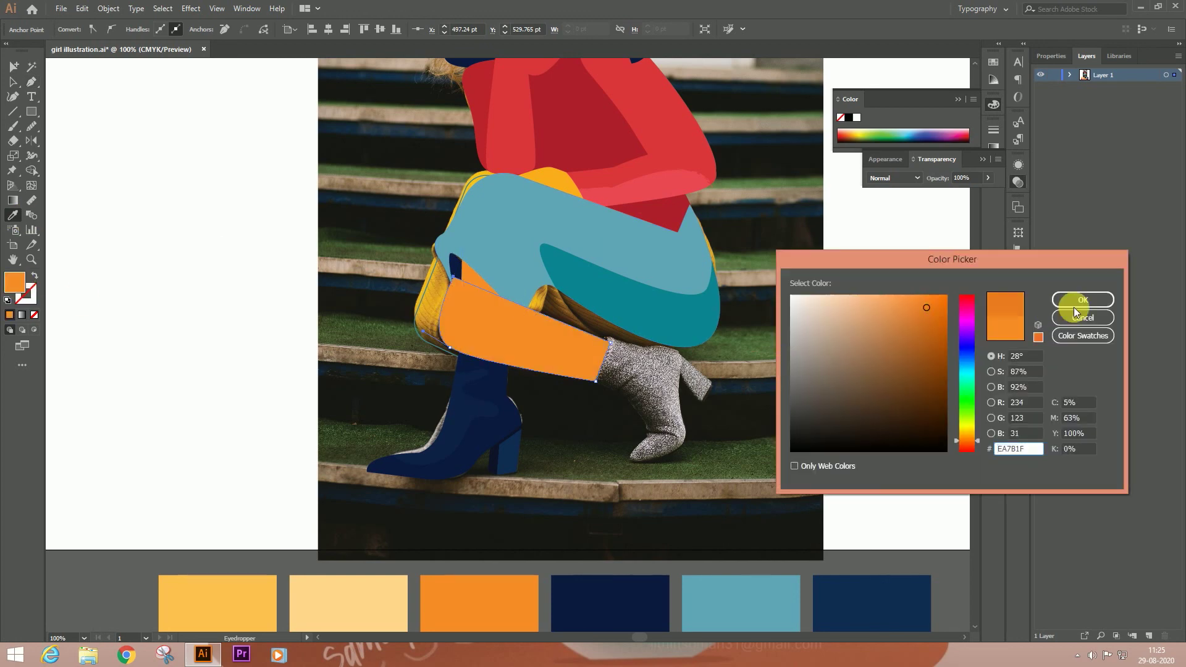
click(1074, 300)
key(v)
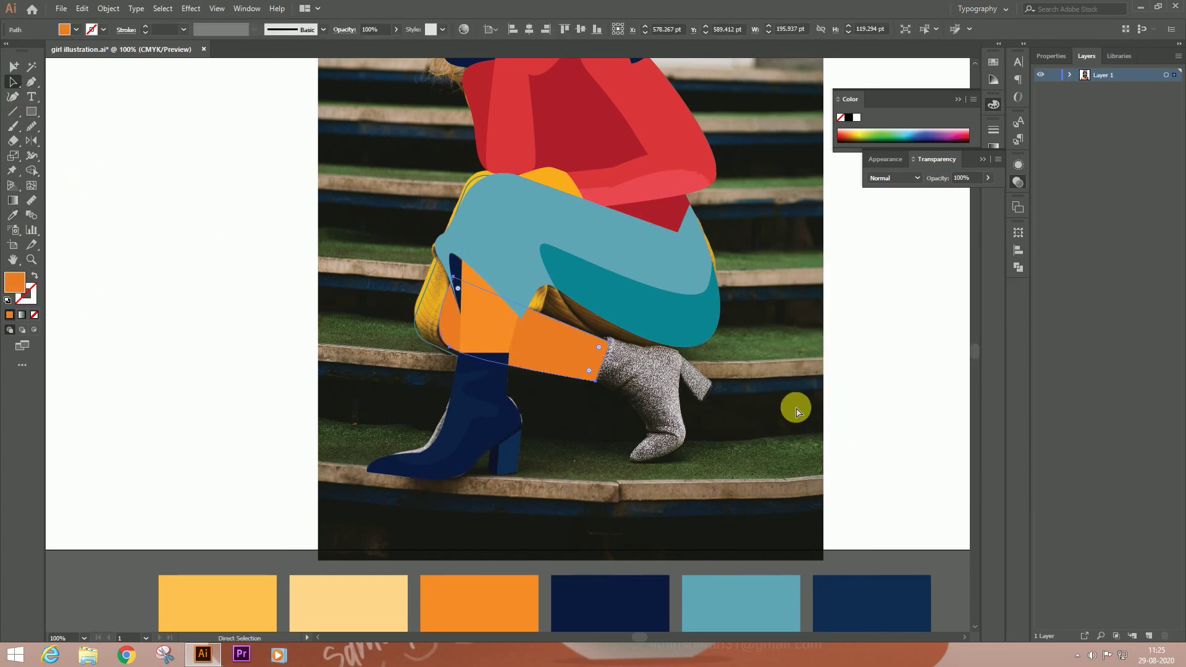
click(758, 415)
scroll(669, 417, up, 1)
- Trace the back boot outline with its fill hidden, then view the finished artwork
key(p)
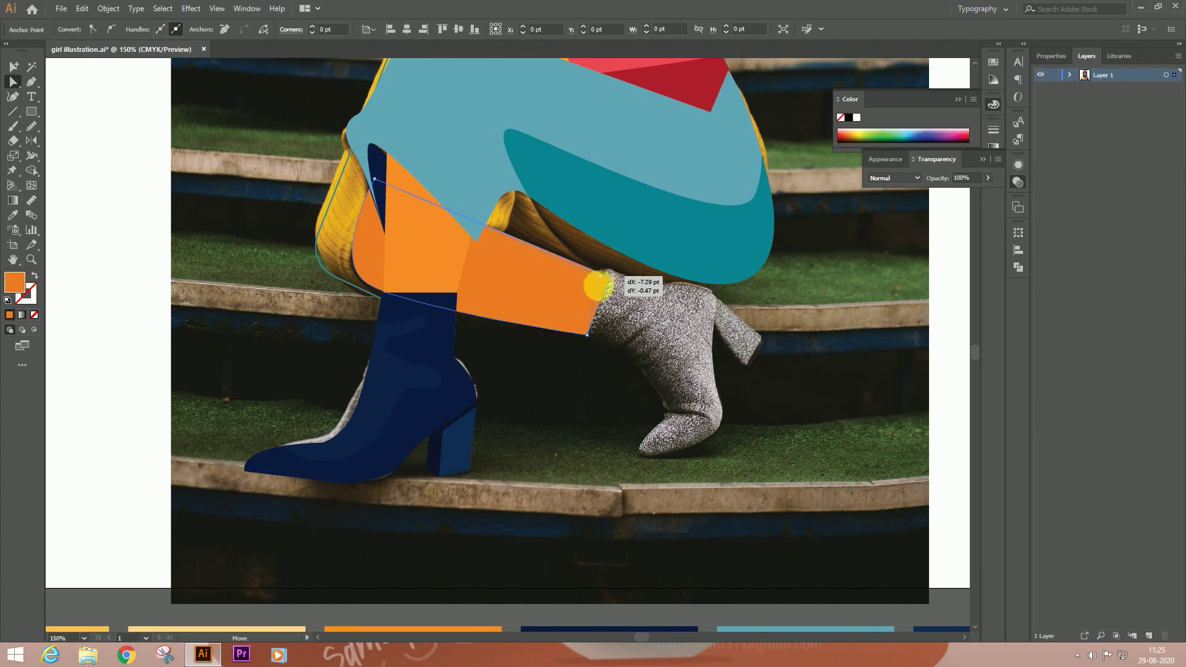
click(588, 331)
scroll(587, 328, up, 2)
click(456, 213)
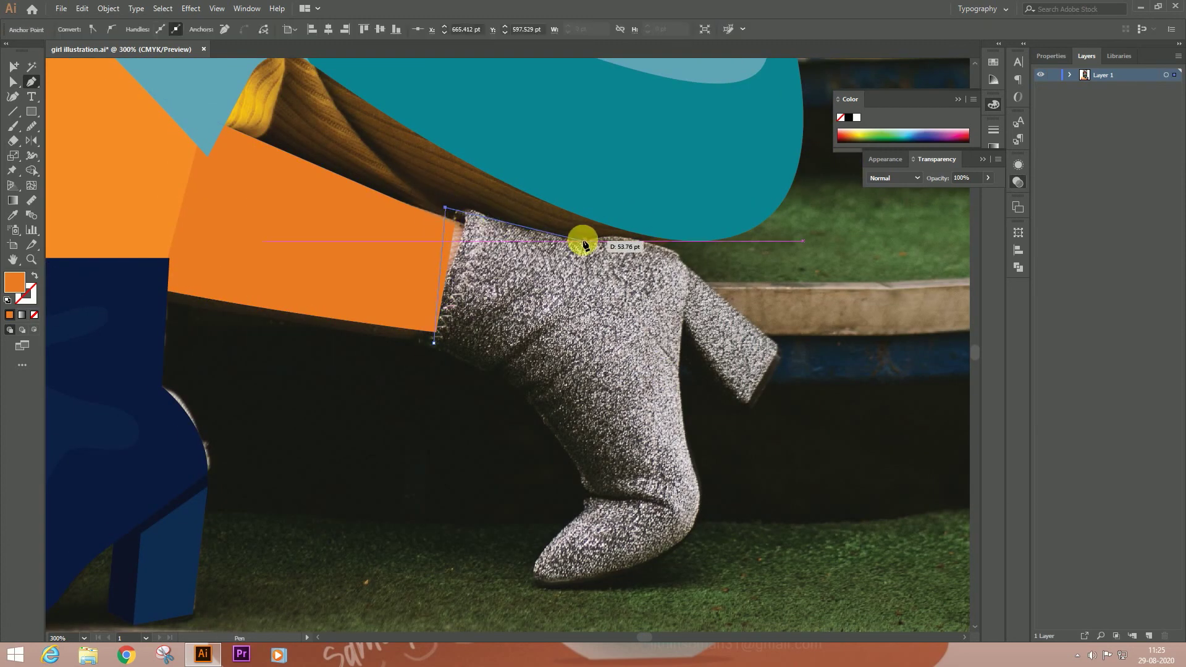
click(586, 242)
drag(689, 262, 719, 290)
drag(686, 439, 708, 517)
drag(697, 565, 714, 464)
click(715, 442)
click(550, 517)
drag(585, 411, 640, 362)
key(shift+x)
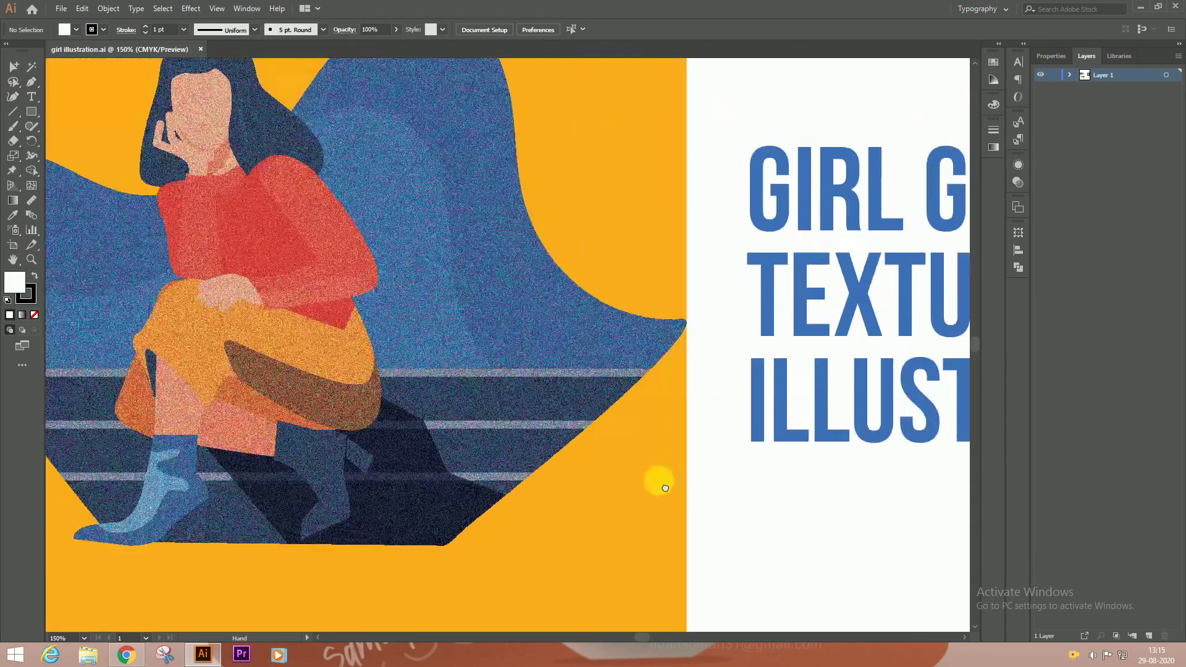
mouse_move(665, 488)
mouse_down()
mouse_move(786, 498)
mouse_move(815, 521)
mouse_move(595, 480)
mouse_up()
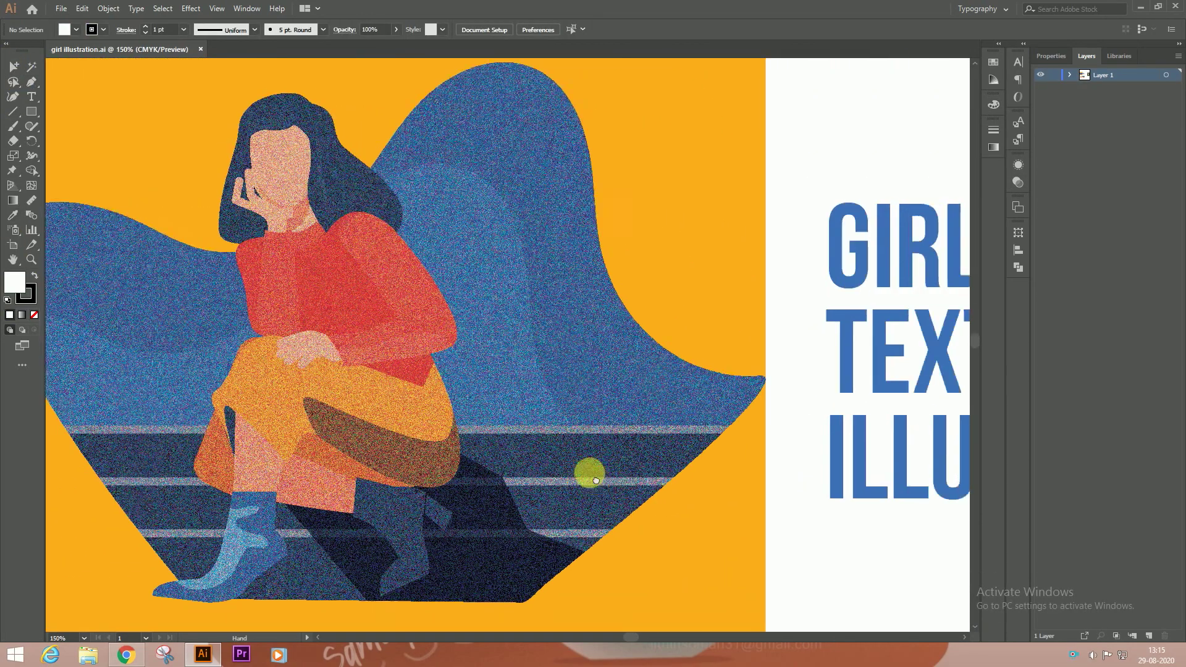